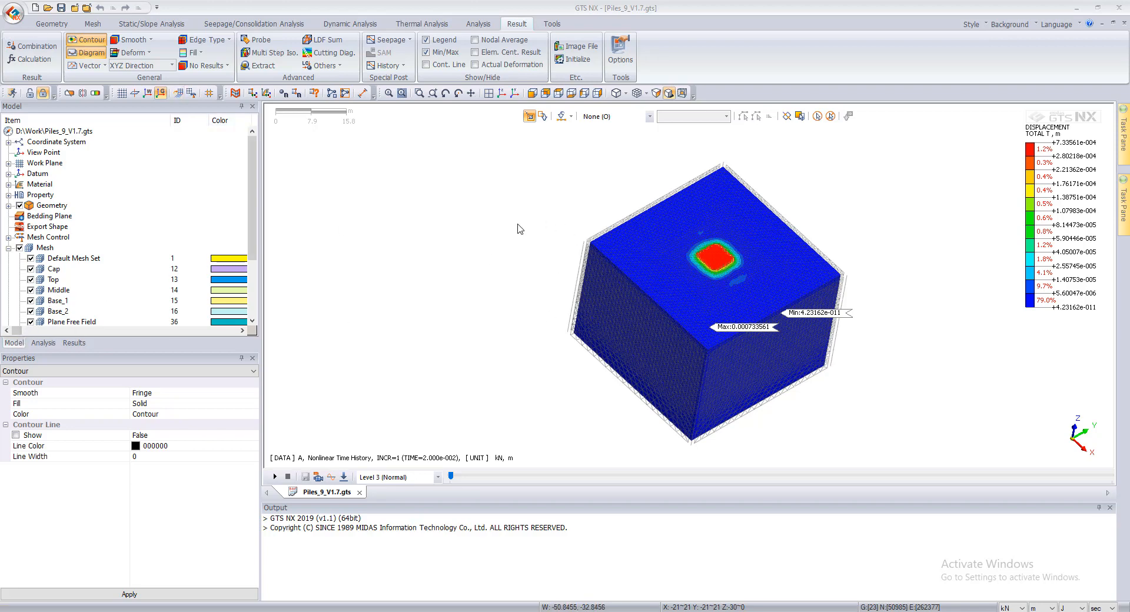
left_click(647, 94)
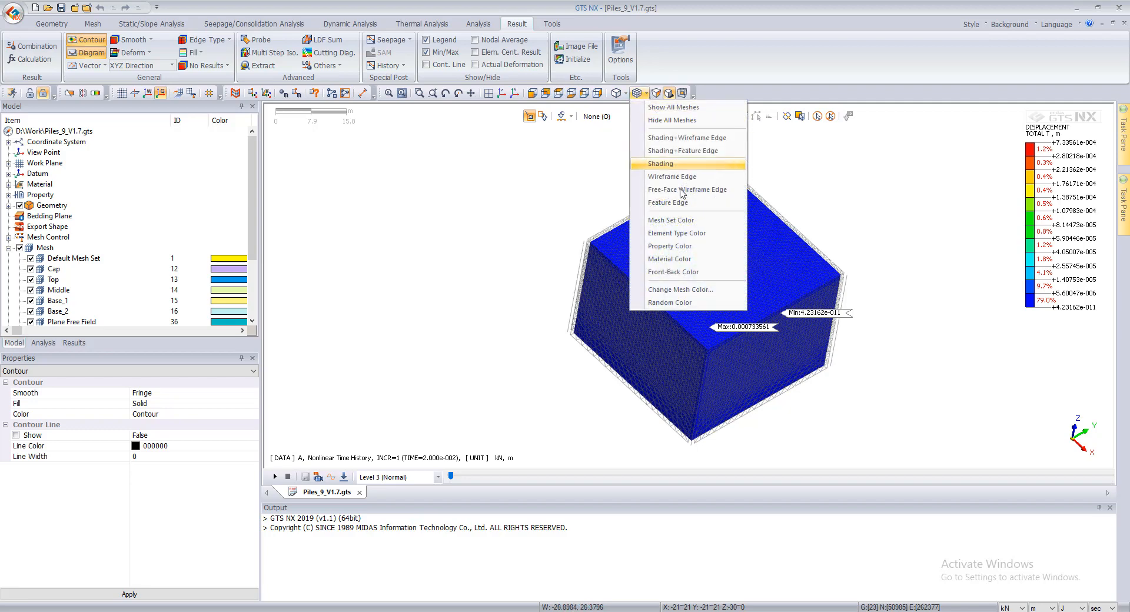
left_click(681, 246)
middle_click_drag(814, 280, 725, 242)
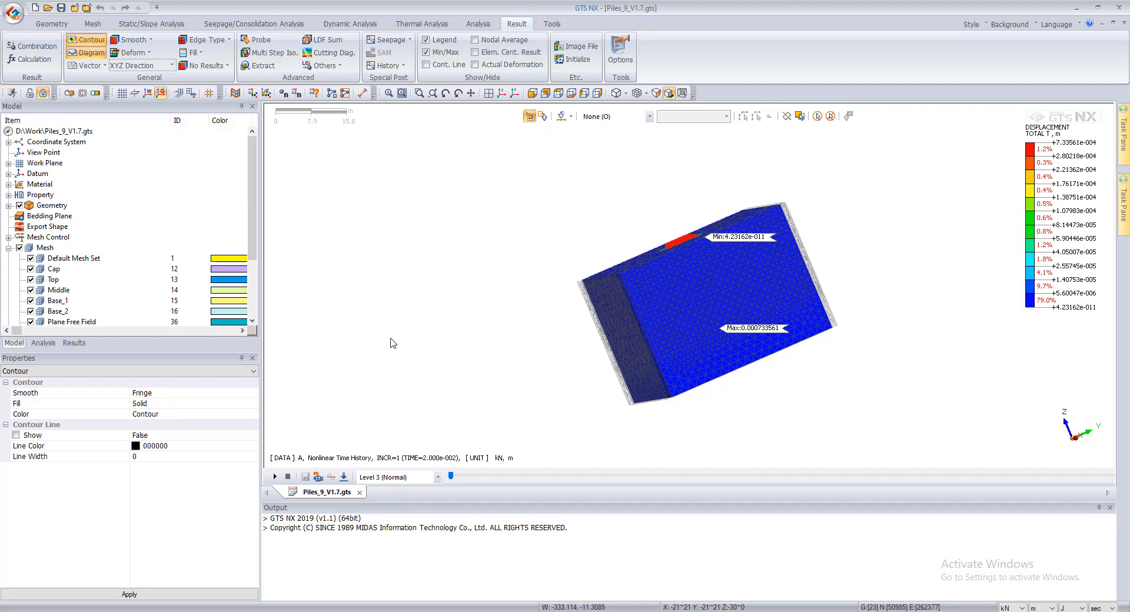
scroll(499, 311, "down", 1)
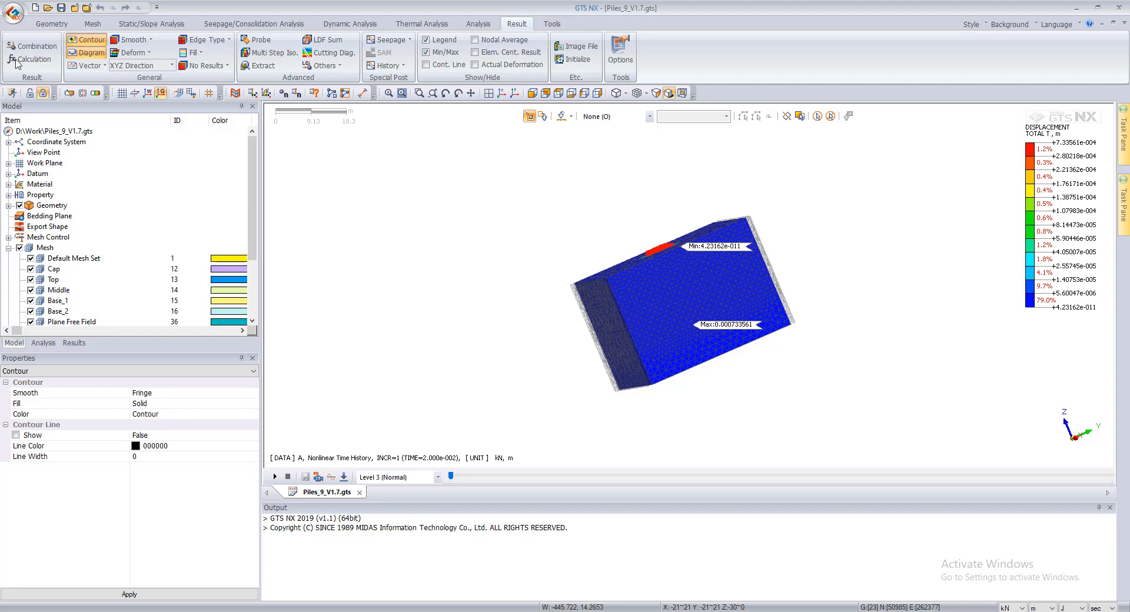
- Hide all mesh sets and show only the Cap mesh set, viewing its displacement contour from above
left_click(82, 25)
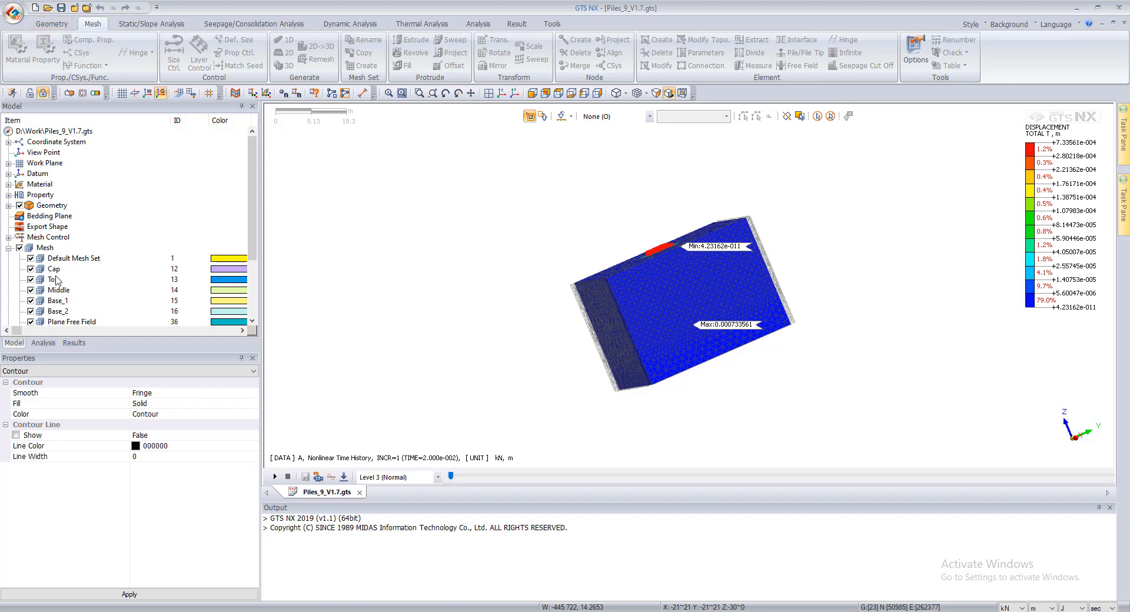
scroll(55, 277, "down", 1)
left_click(20, 216)
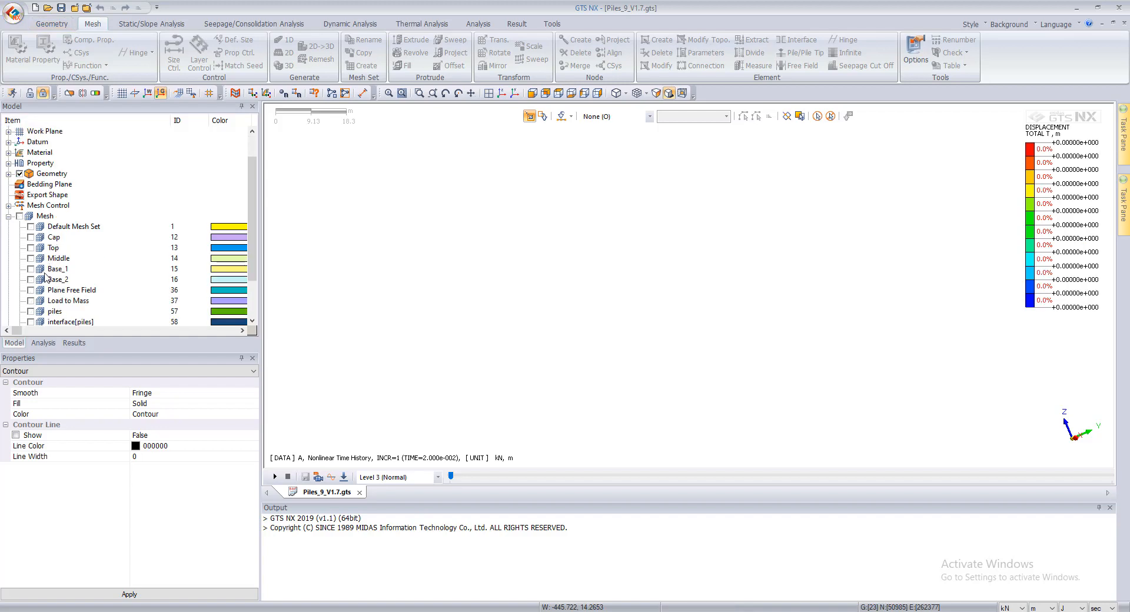
left_click(30, 237)
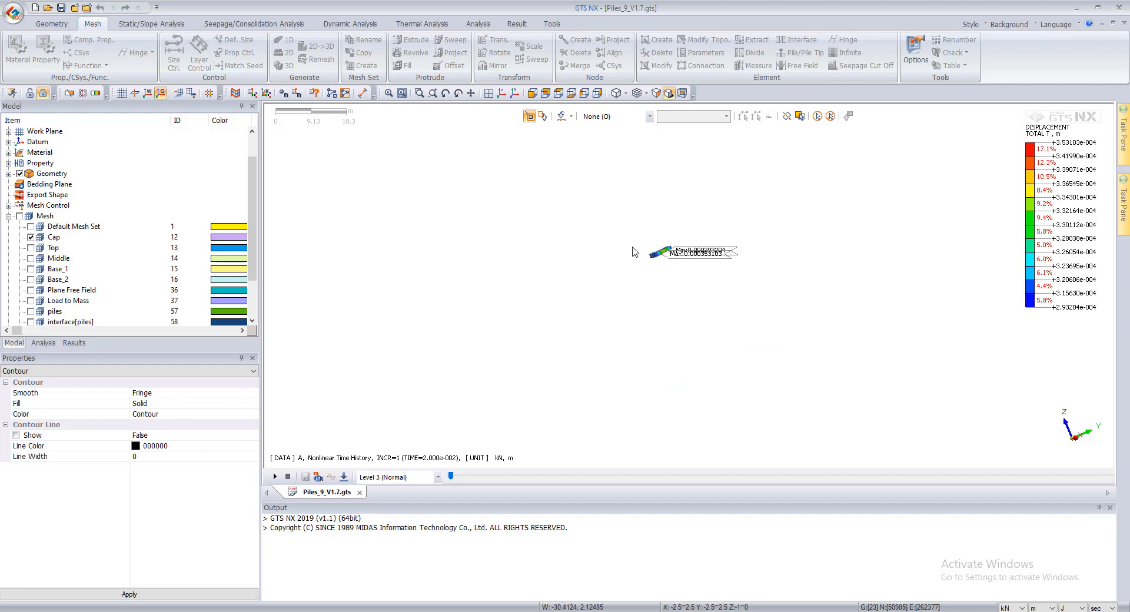
middle_click_drag(685, 240, 738, 297)
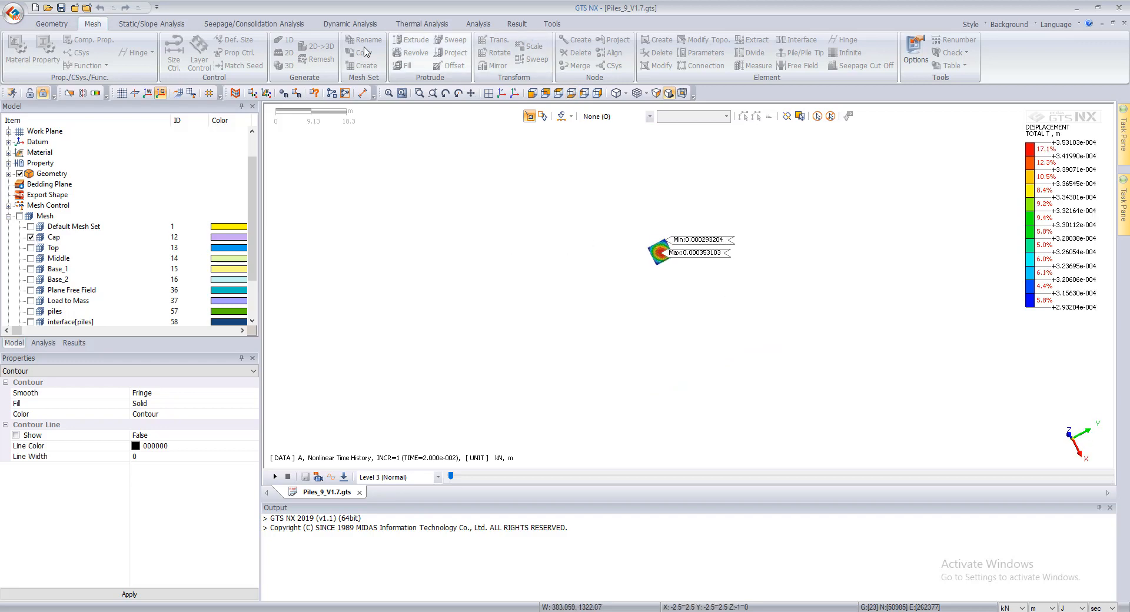
- Turn off the Min/Max result markers on the cap's displacement contour
left_click(524, 26)
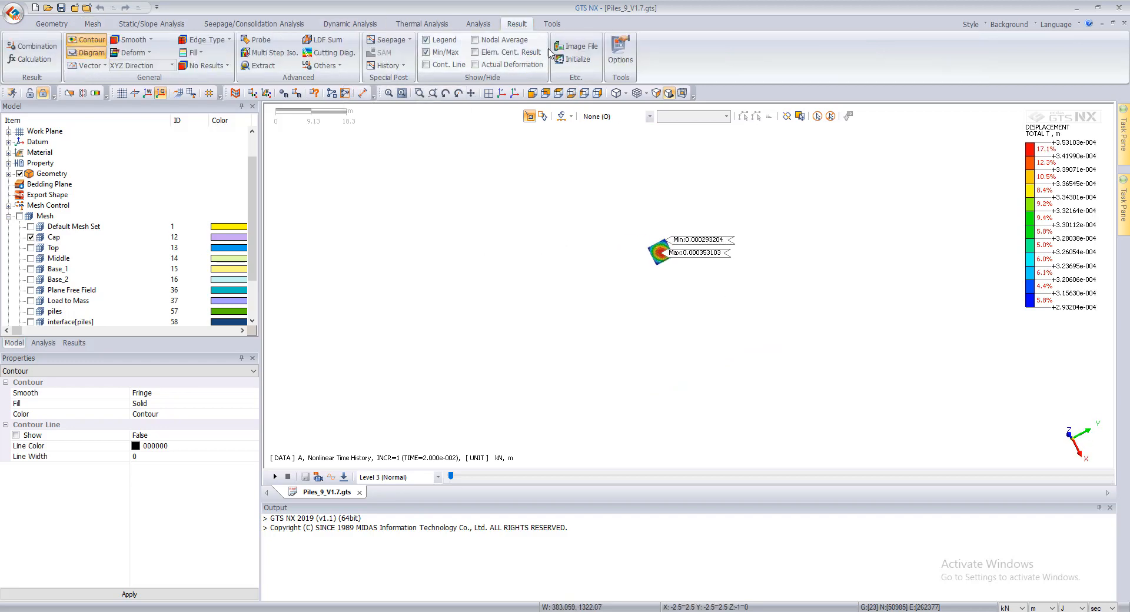
left_click(426, 52)
scroll(657, 267, "up", 3)
middle_click_drag(647, 255, 643, 220)
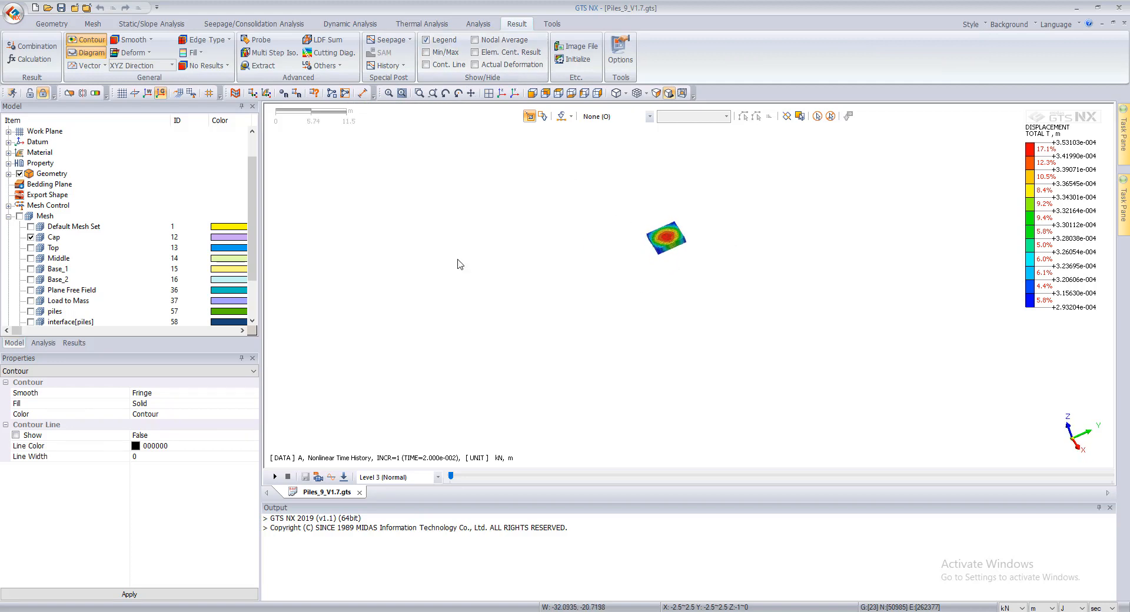
- Show the piles mesh set together with the cap and examine the displacement contour along the piles
left_click(31, 312)
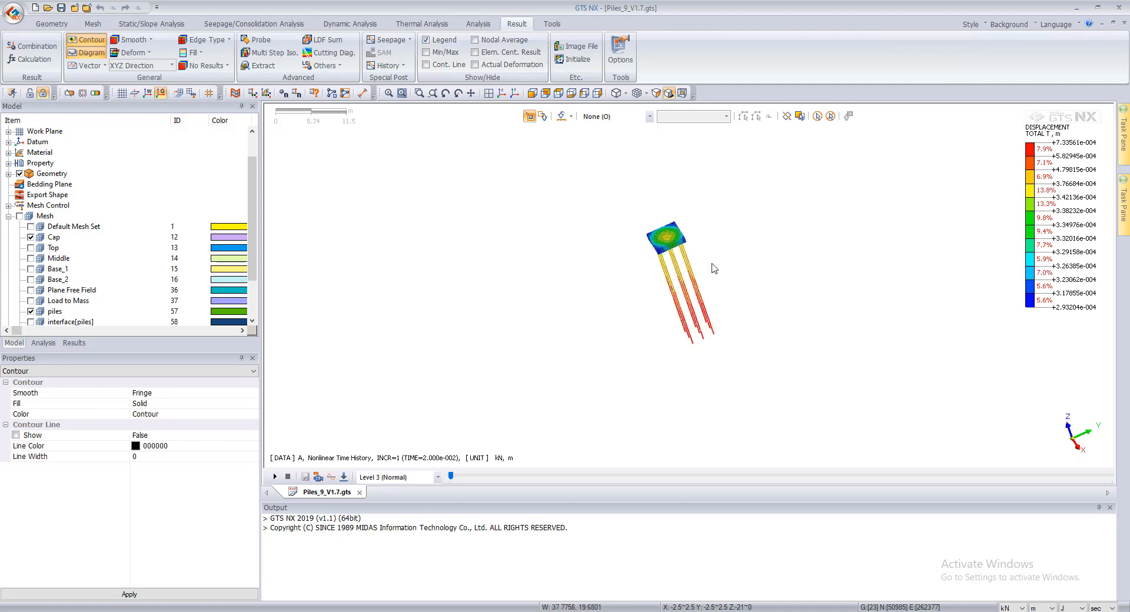
middle_click_drag(713, 265, 682, 270)
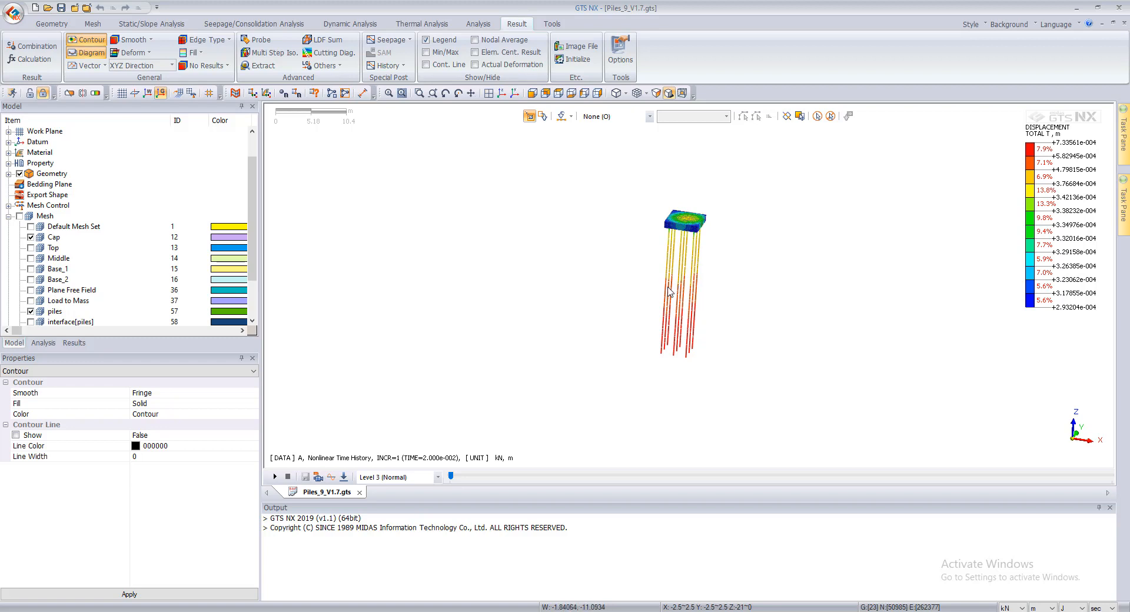
scroll(642, 267, "up", 4)
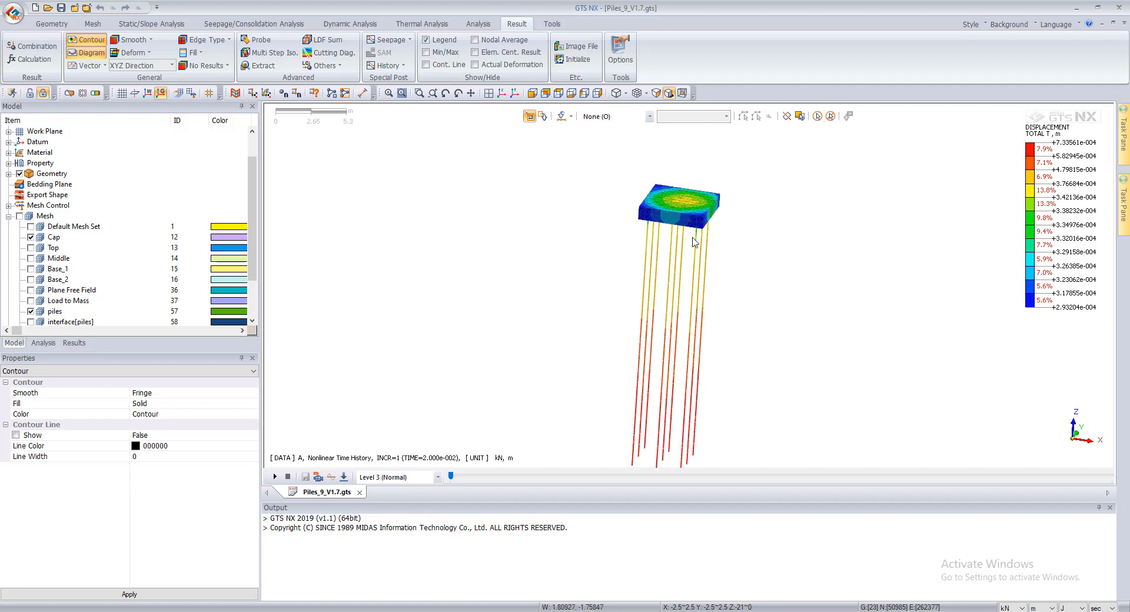
scroll(642, 268, "down", 1)
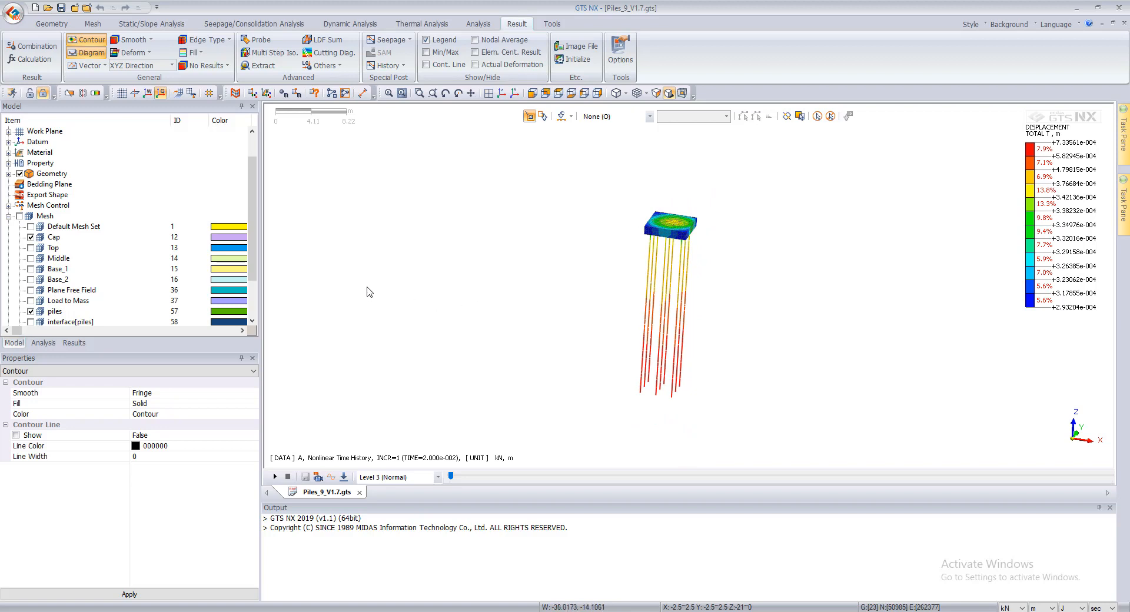
scroll(665, 238, "down", 2)
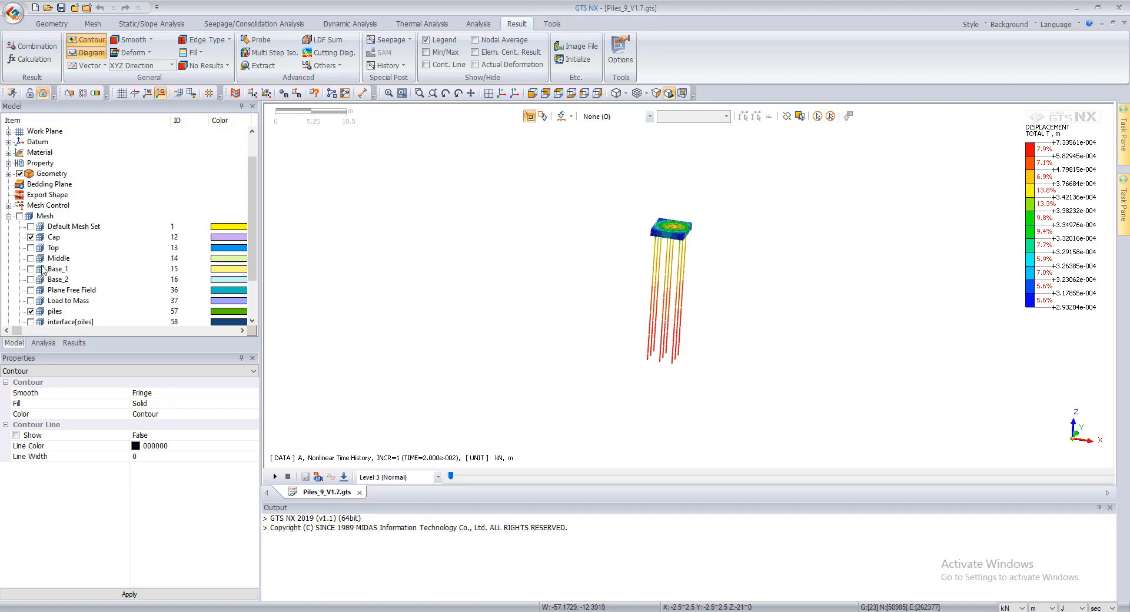
- Show all mesh sets and examine the displacement contour on the ground surface around the cap
left_click(19, 217)
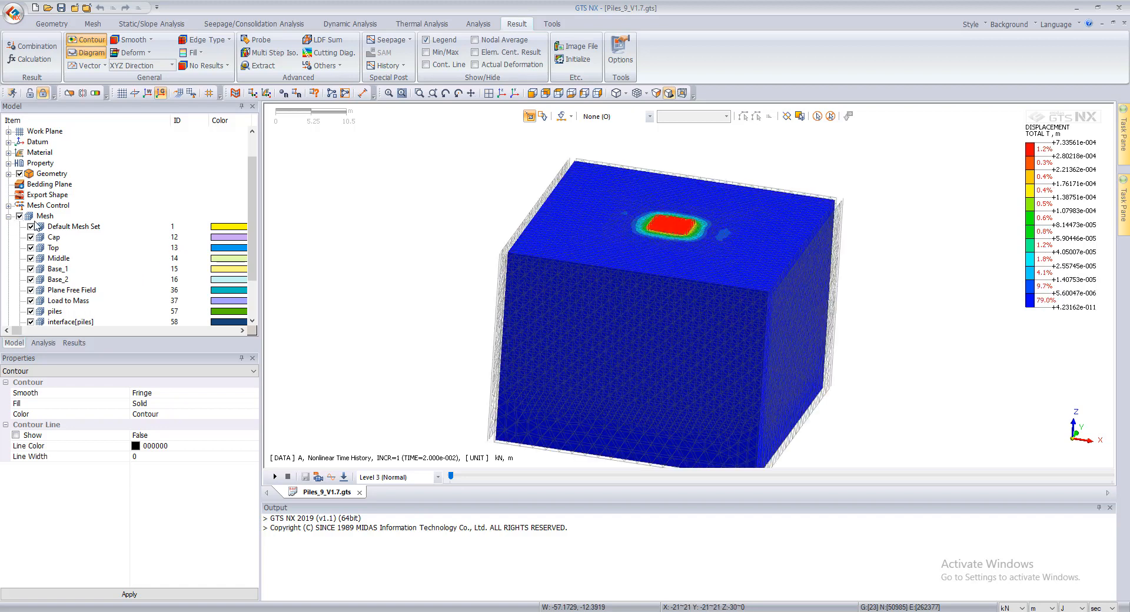
scroll(729, 303, "down", 3)
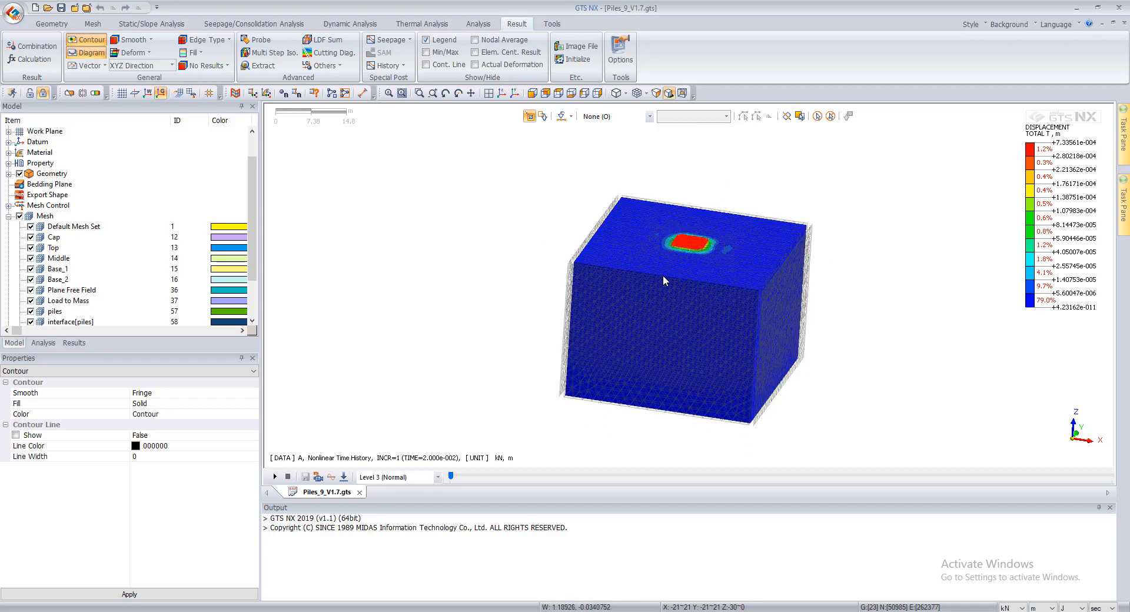
left_click(93, 24)
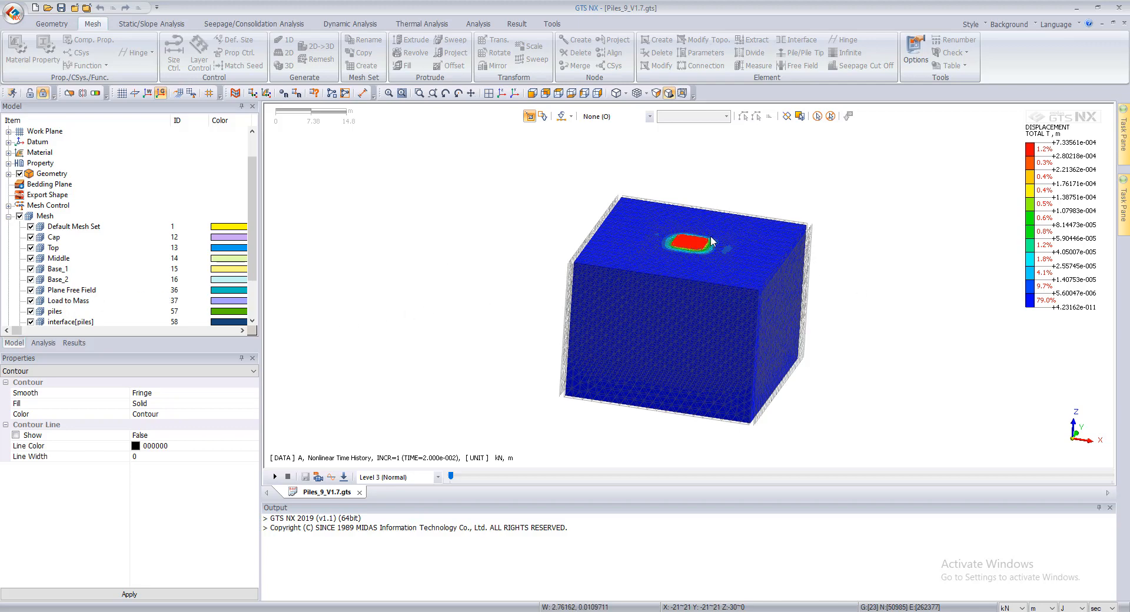
scroll(698, 230, "up", 1)
scroll(698, 233, "up", 4)
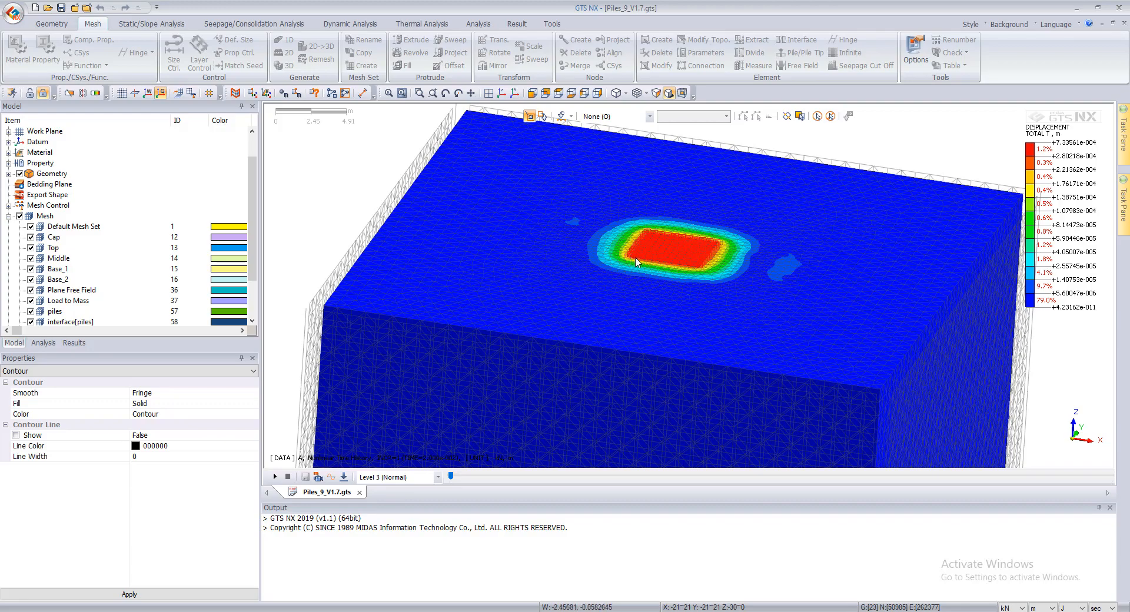
scroll(662, 256, "down", 3)
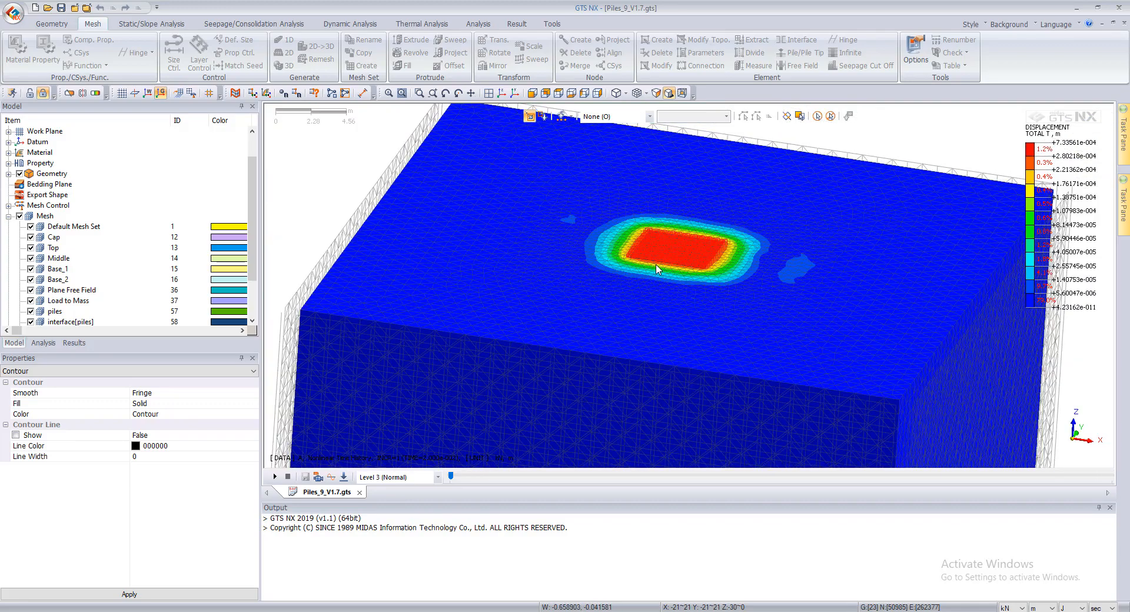
scroll(657, 268, "down", 1)
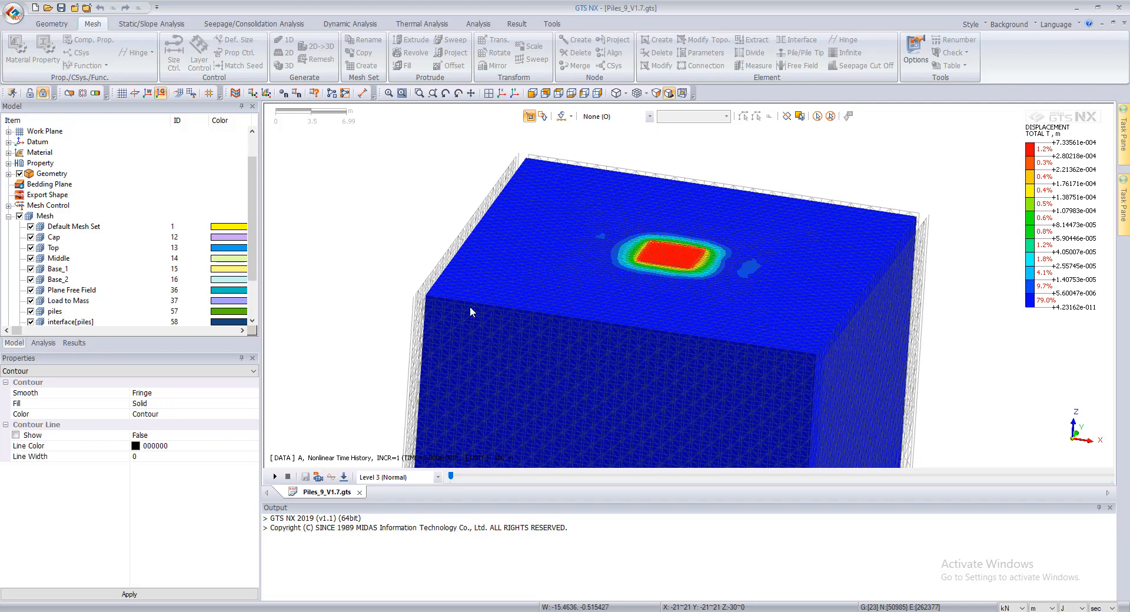
- Toggle the Plane Free Field mesh set off and back on, and review the complete list of mesh sets
left_click(340, 23)
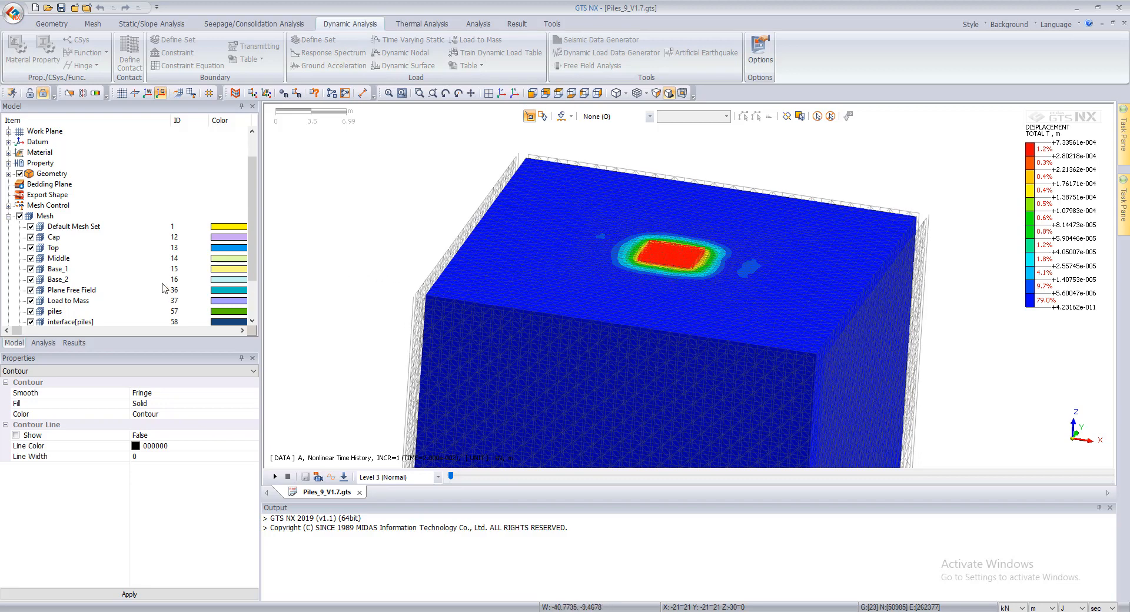
scroll(163, 289, "down", 2)
scroll(74, 273, "up", 2)
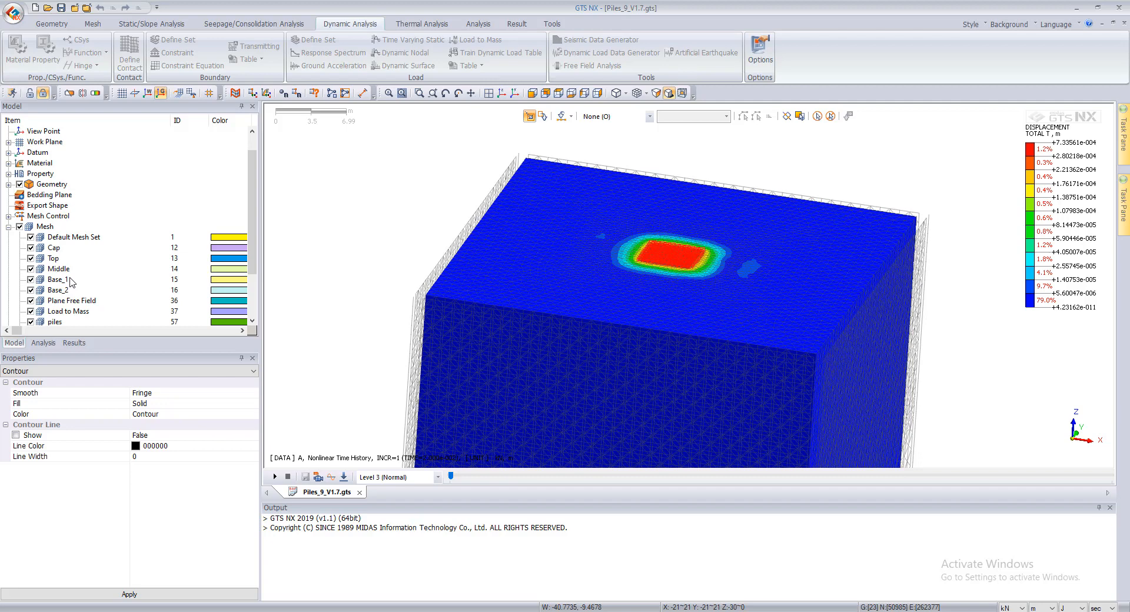
left_click(31, 301)
left_click(31, 301)
scroll(479, 256, "down", 3)
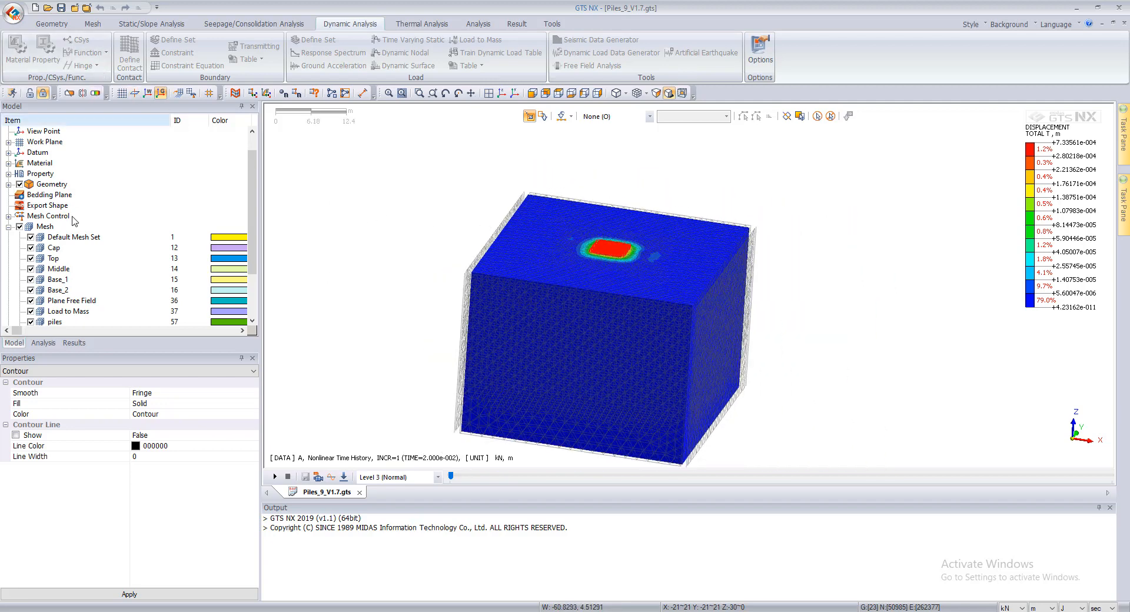
scroll(78, 239, "down", 2)
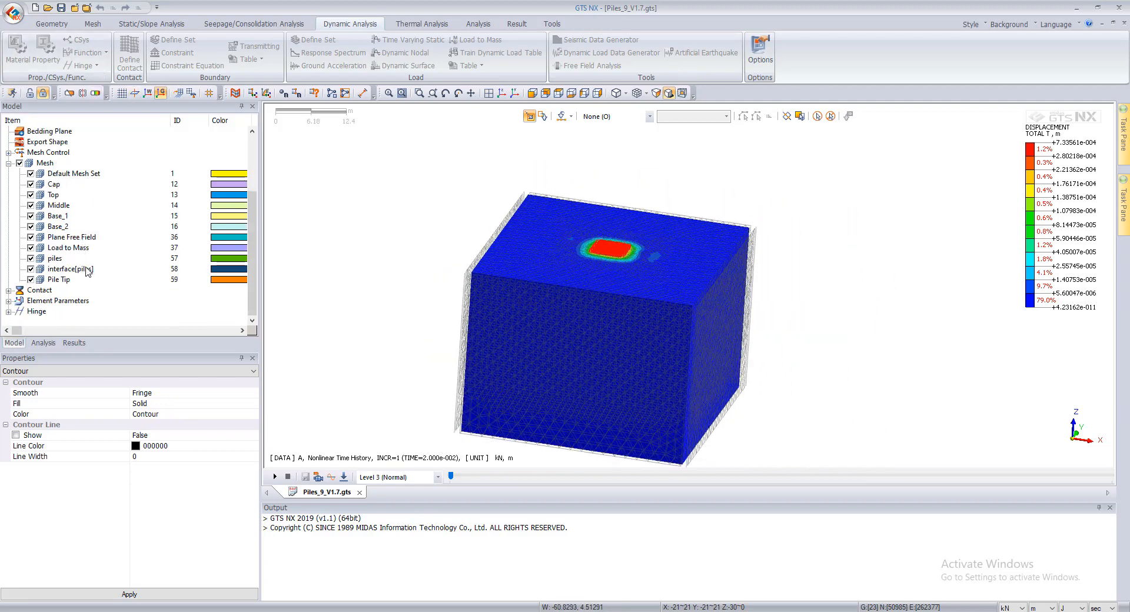
scroll(61, 294, "up", 2)
scroll(61, 296, "down", 2)
scroll(60, 294, "up", 1)
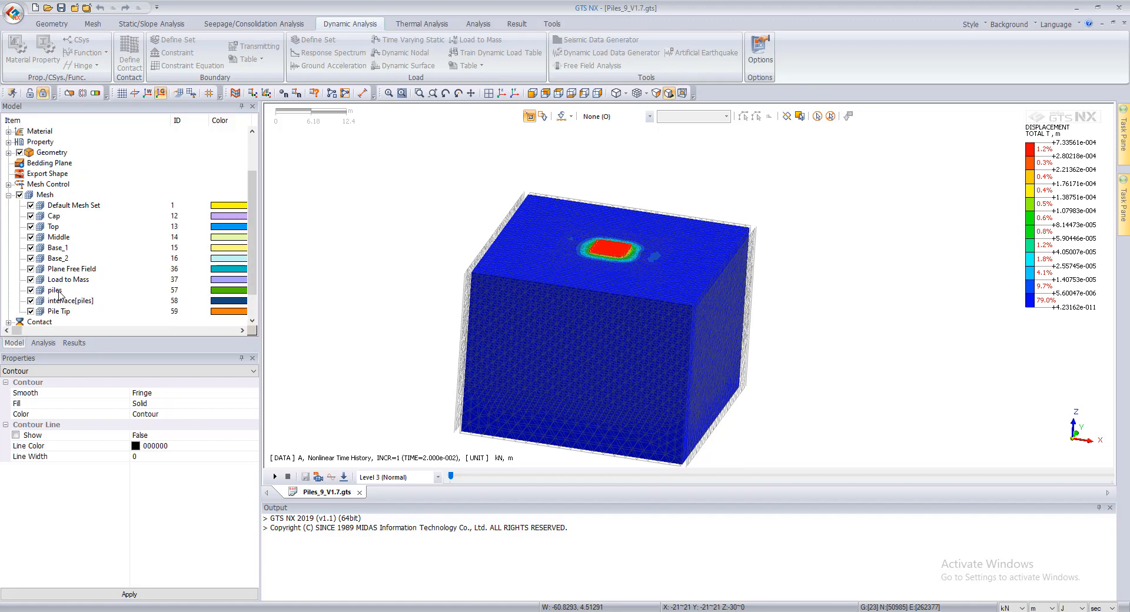
scroll(61, 295, "down", 1)
- Review the settings and active sets of the Eigenvalue analysis case, closing them without changes
left_click(41, 342)
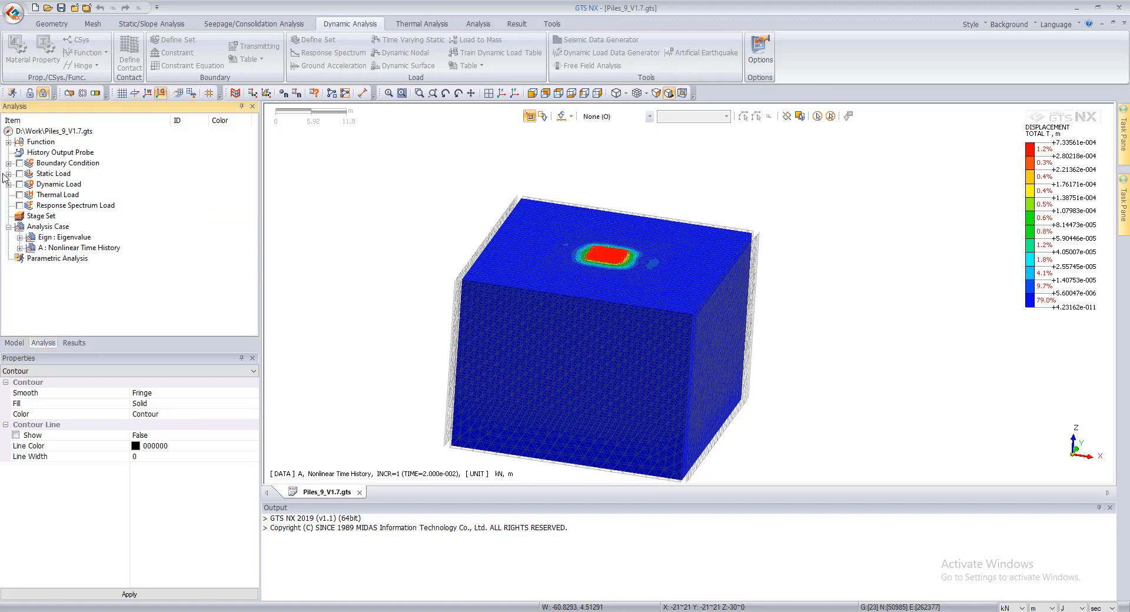
right_click(45, 238)
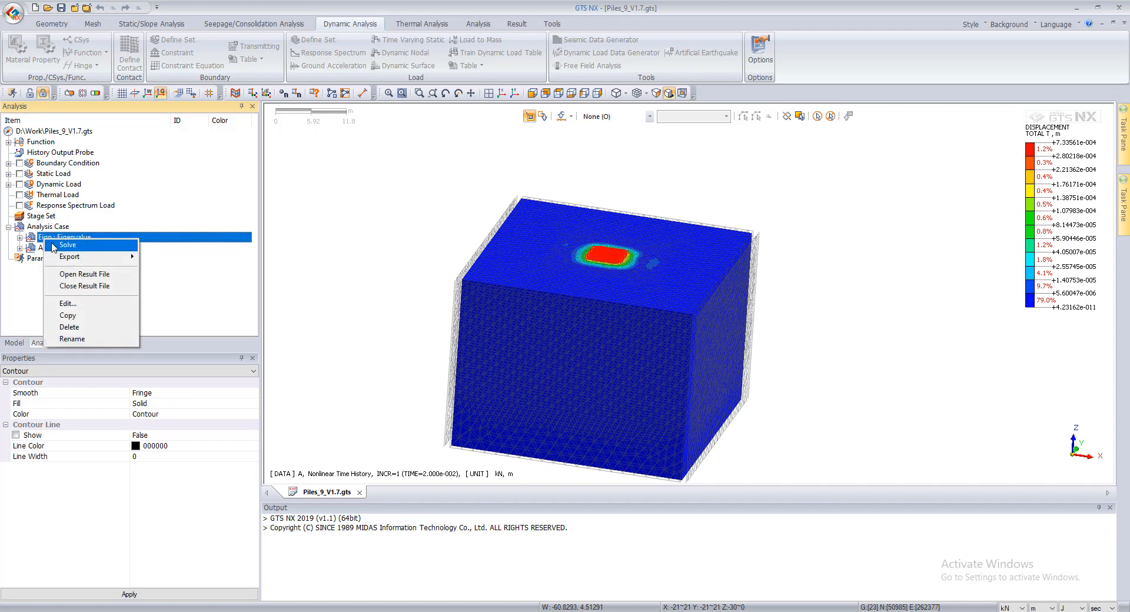
left_click(68, 303)
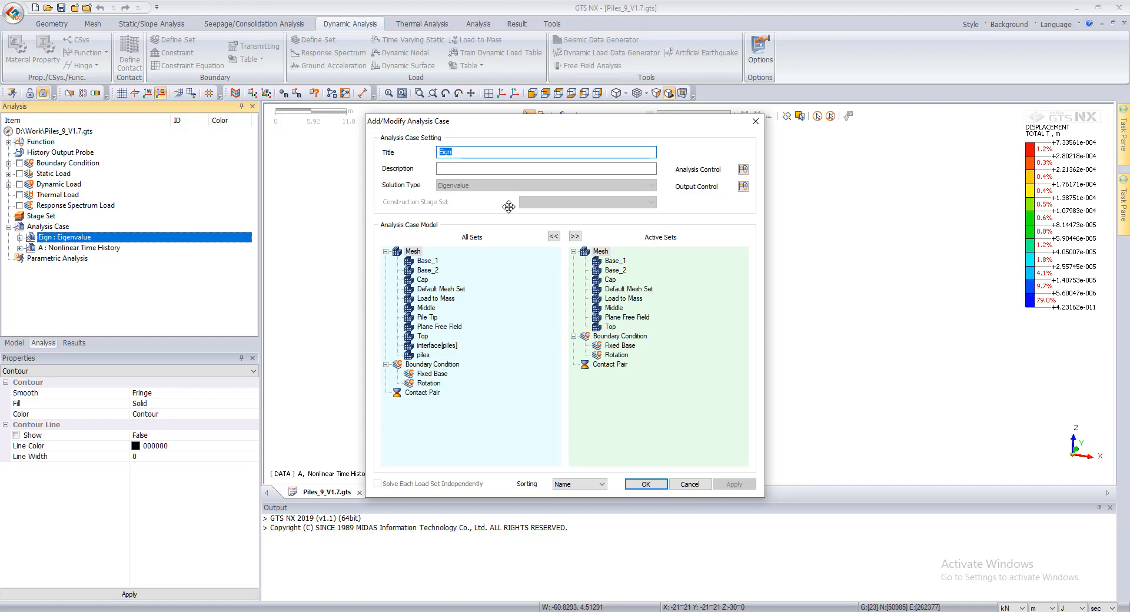
left_click(690, 484)
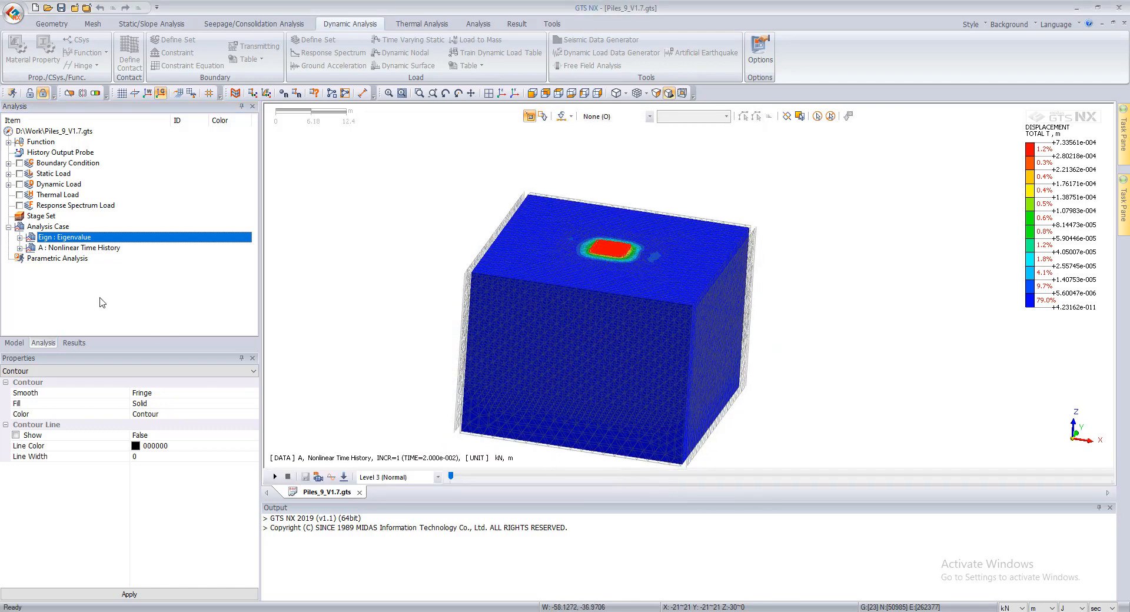
- Browse the Nonlinear Time History results, covering the result types and the list of time increments
left_click(83, 343)
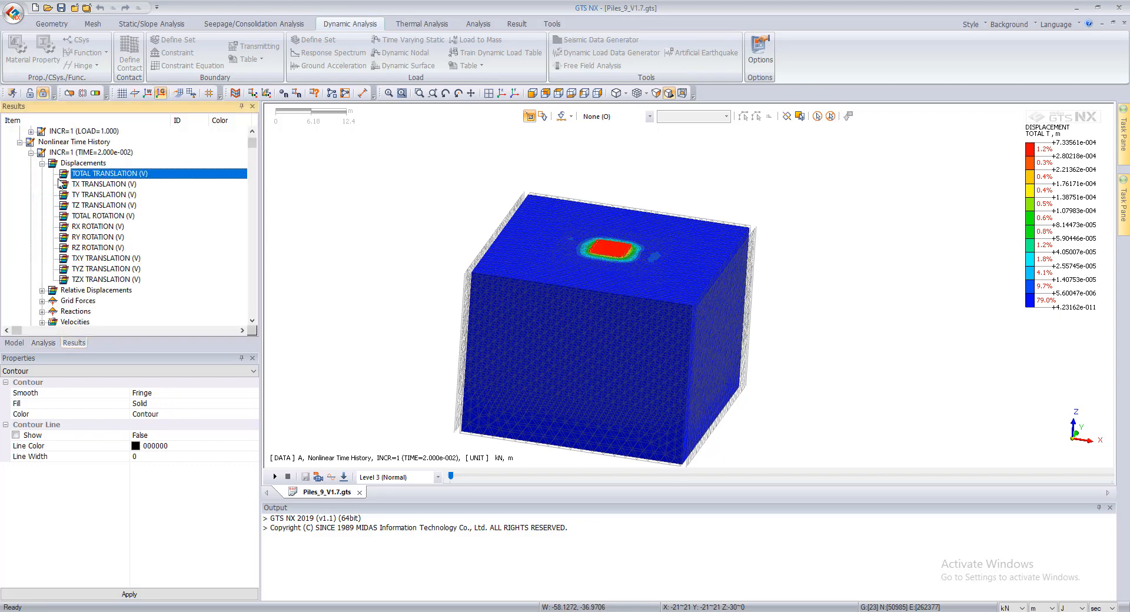
scroll(69, 213, "up", 2)
scroll(88, 253, "down", 15)
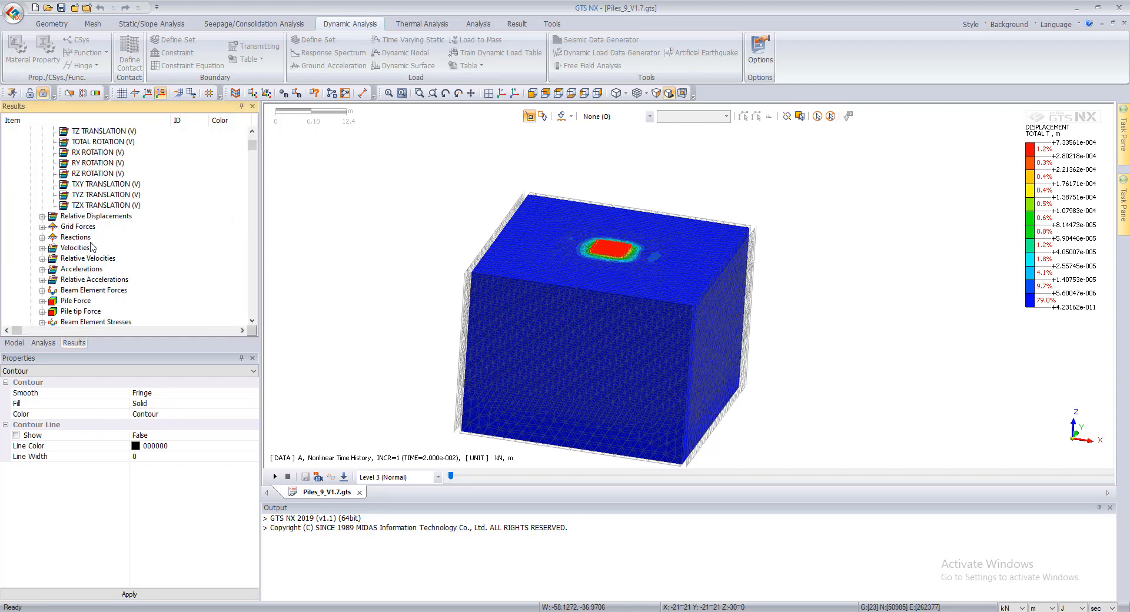
scroll(85, 303, "down", 20)
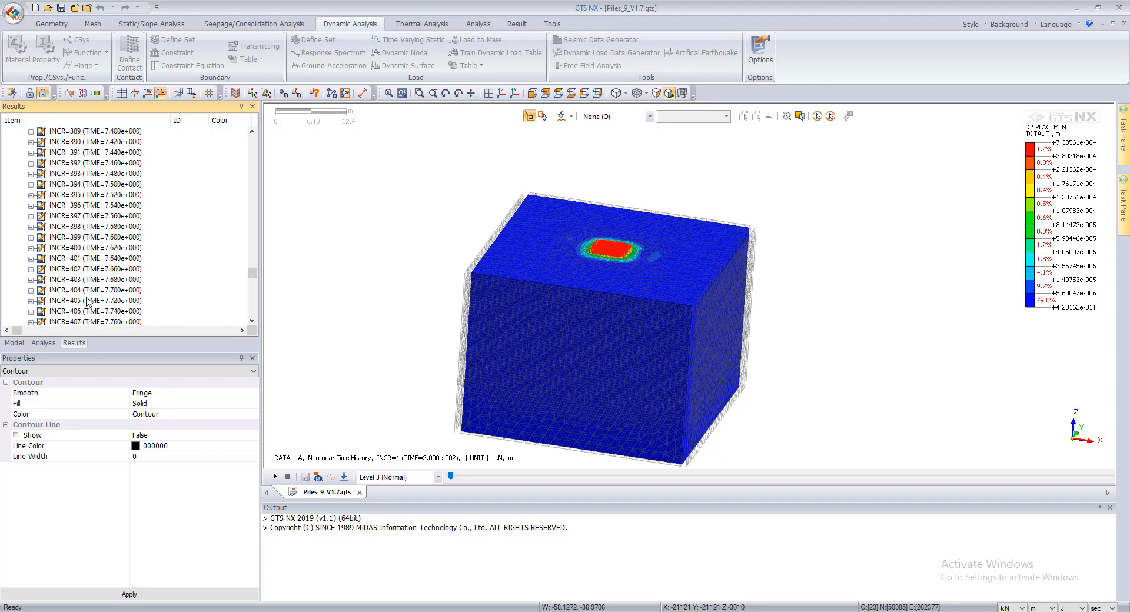
left_click(41, 343)
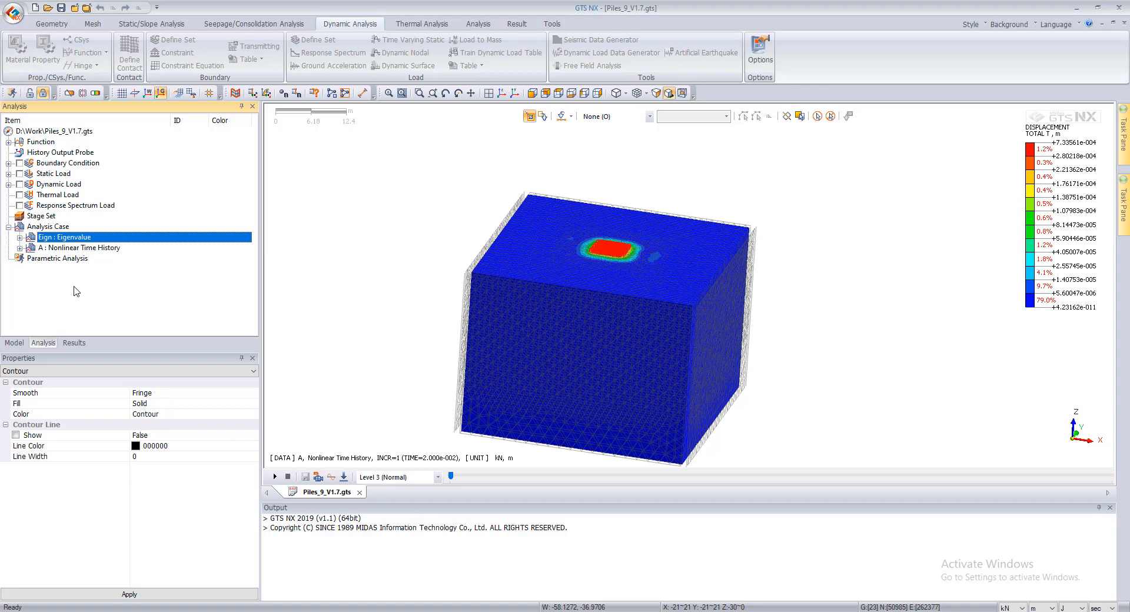
right_click(66, 248)
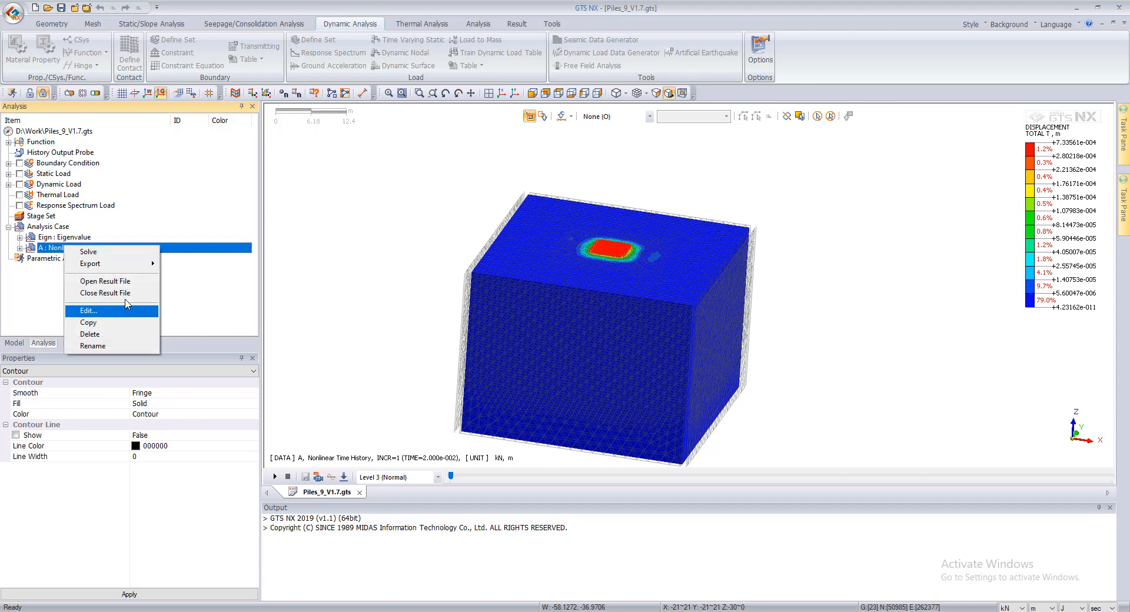
left_click(379, 210)
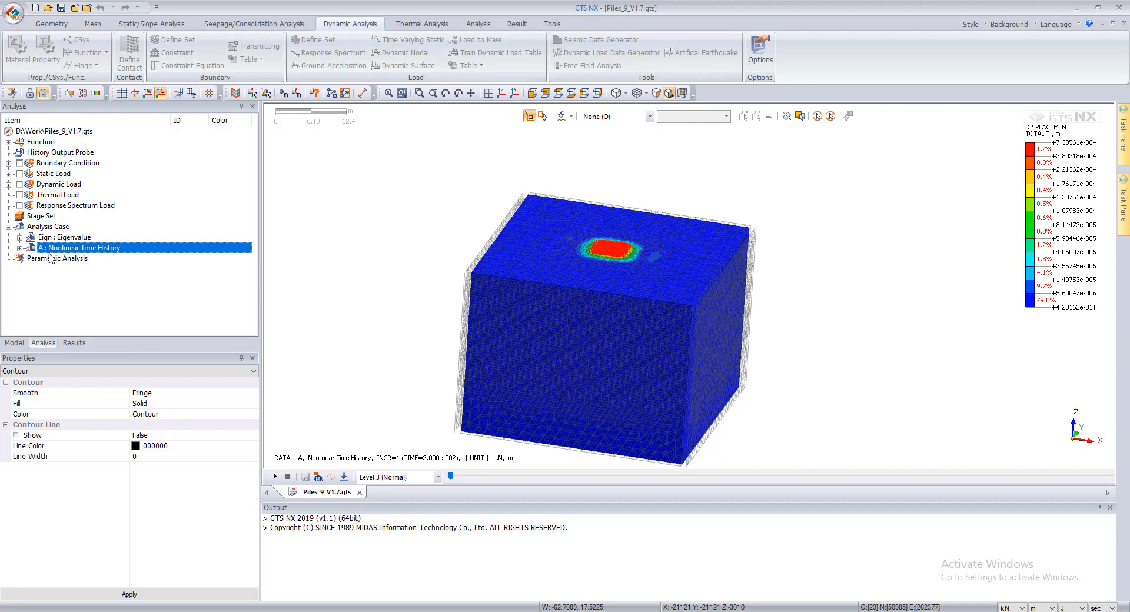
- Review the dynamic load sets and open the Nonlinear Time History analysis case for editing
left_click(9, 184)
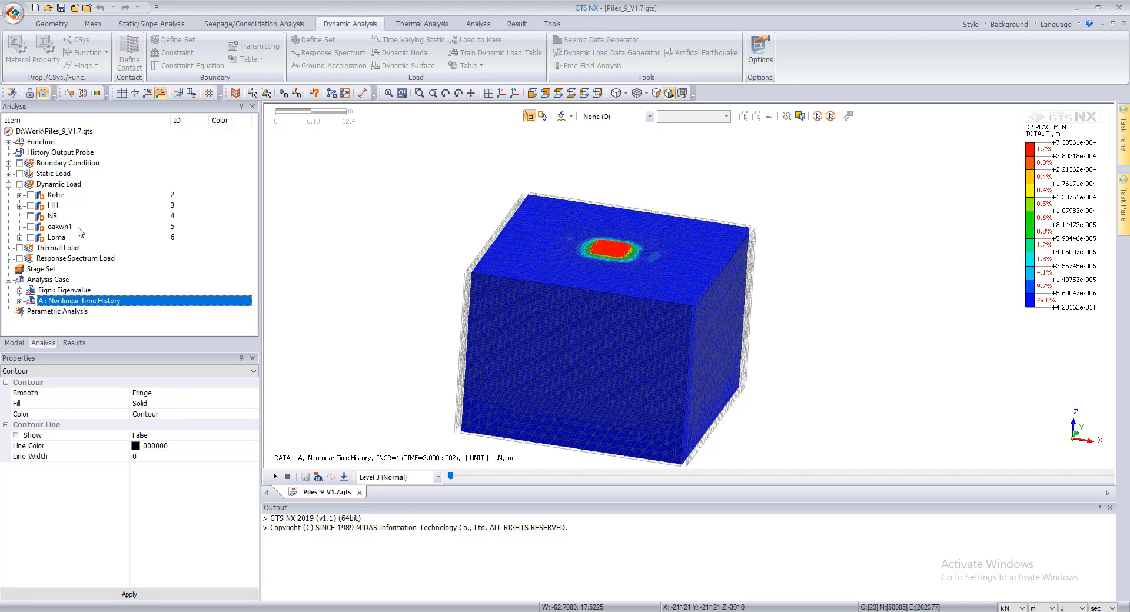
left_click(9, 184)
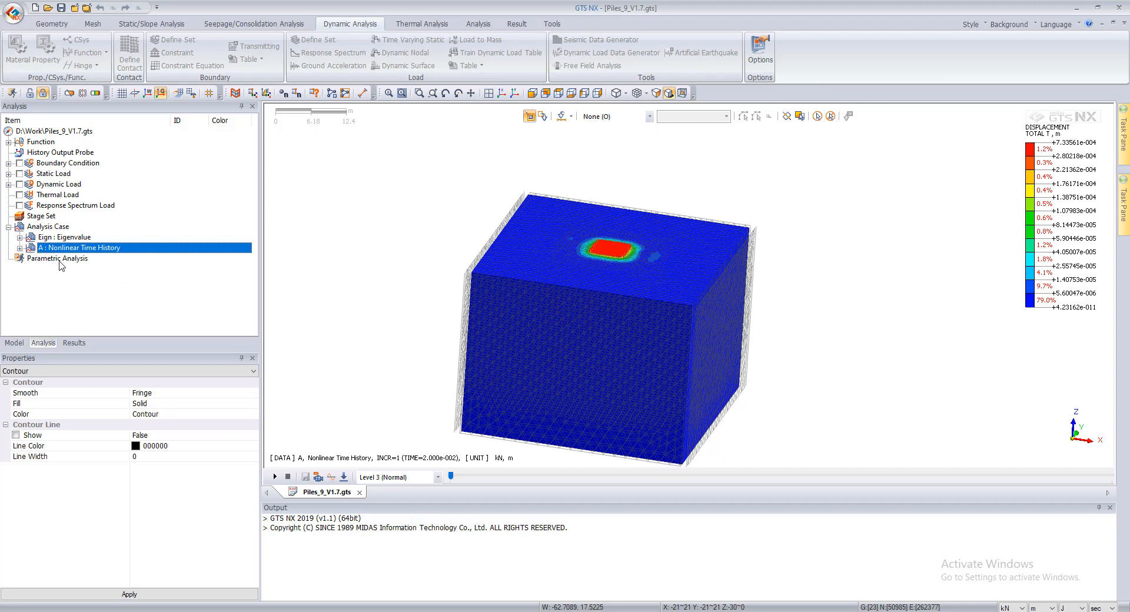
right_click(73, 246)
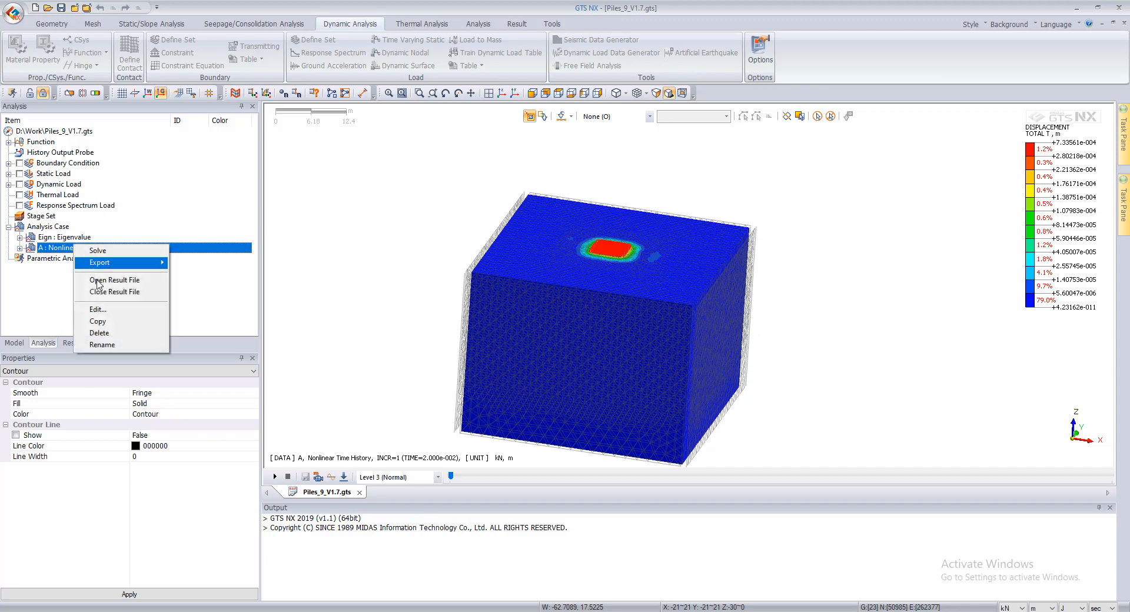
left_click(109, 310)
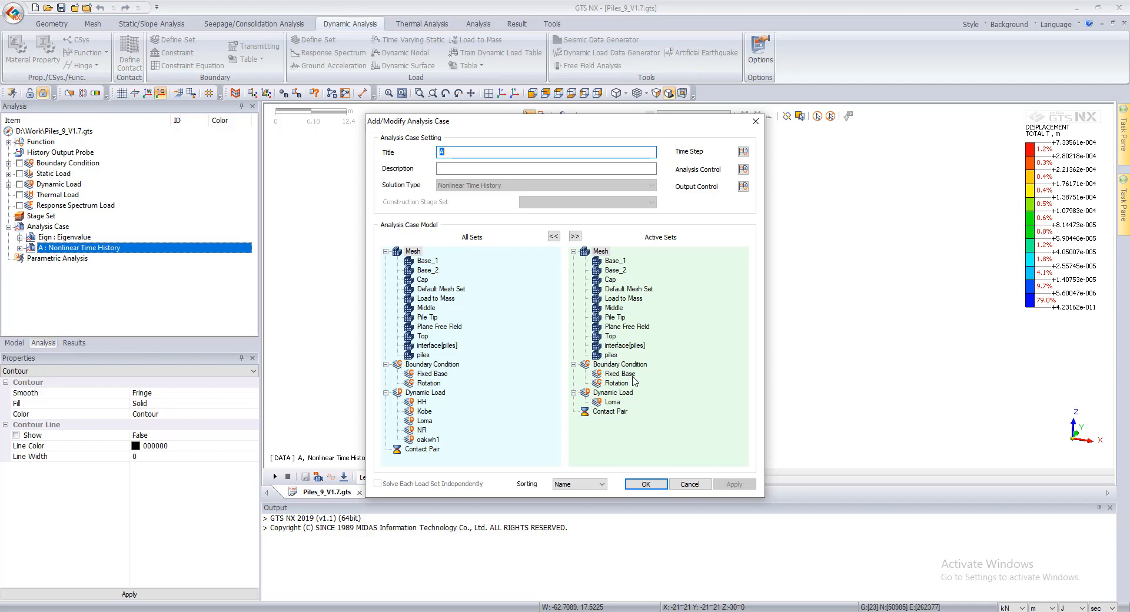
- Review the case's time step definition and its general analysis control settings, including the water level
left_click(743, 147)
left_click(595, 283)
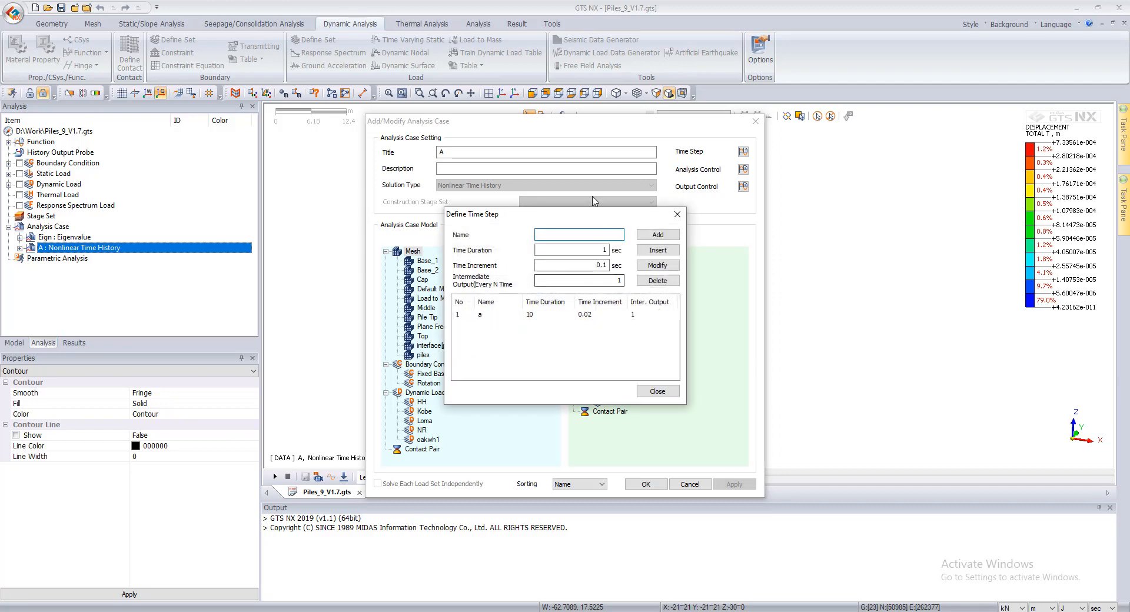
left_click(677, 214)
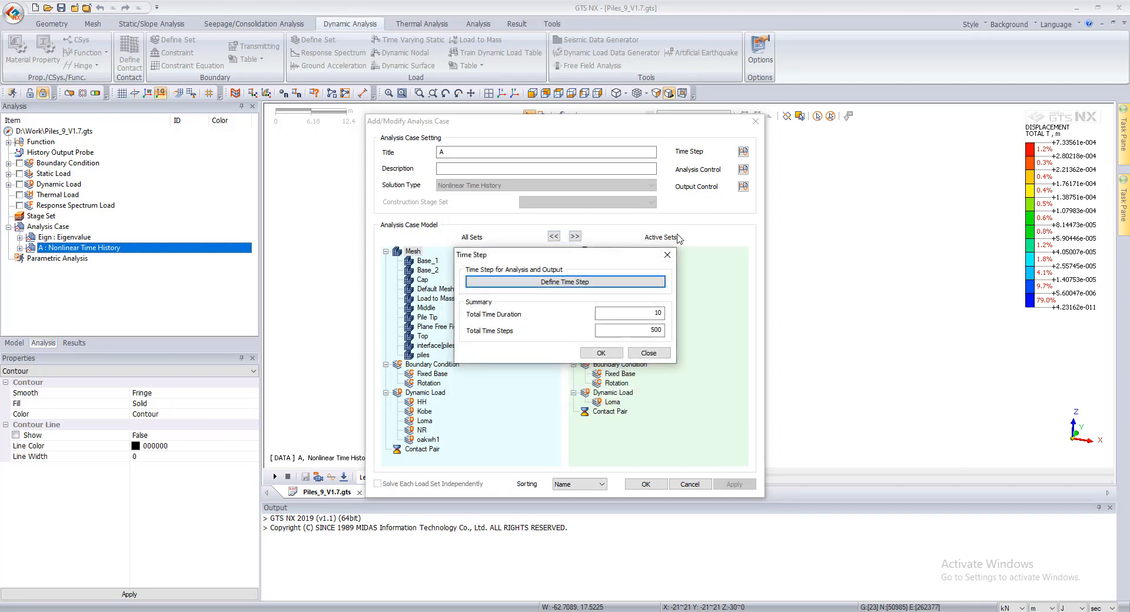
left_click(667, 255)
left_click(743, 170)
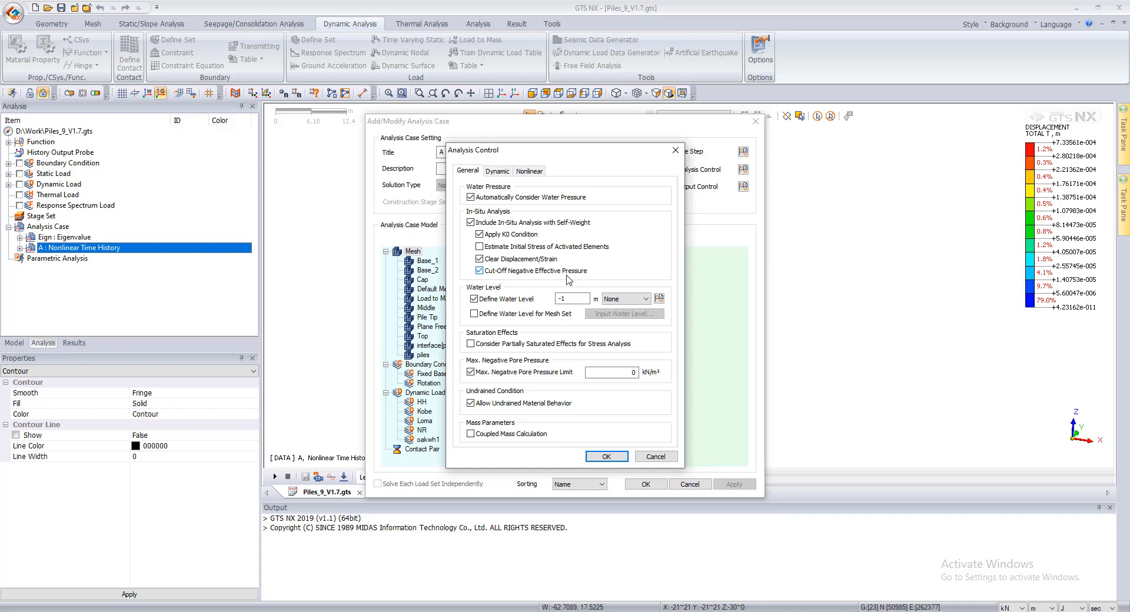
double_click(575, 299)
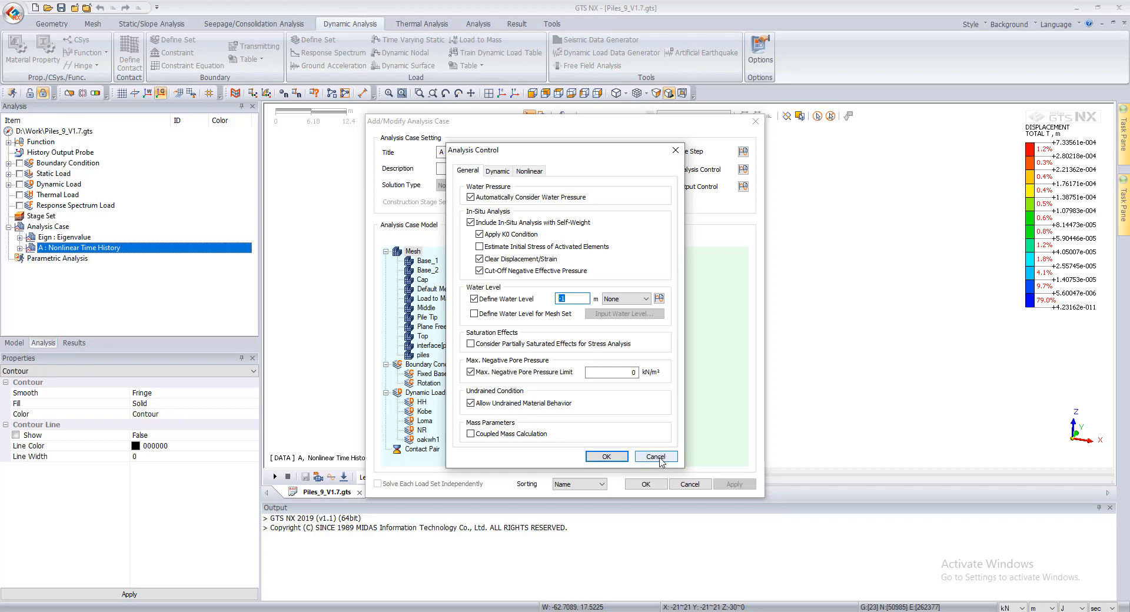
- Examine the damping method, its modal frequencies and the damping coefficients per material, without changing them
left_click(497, 172)
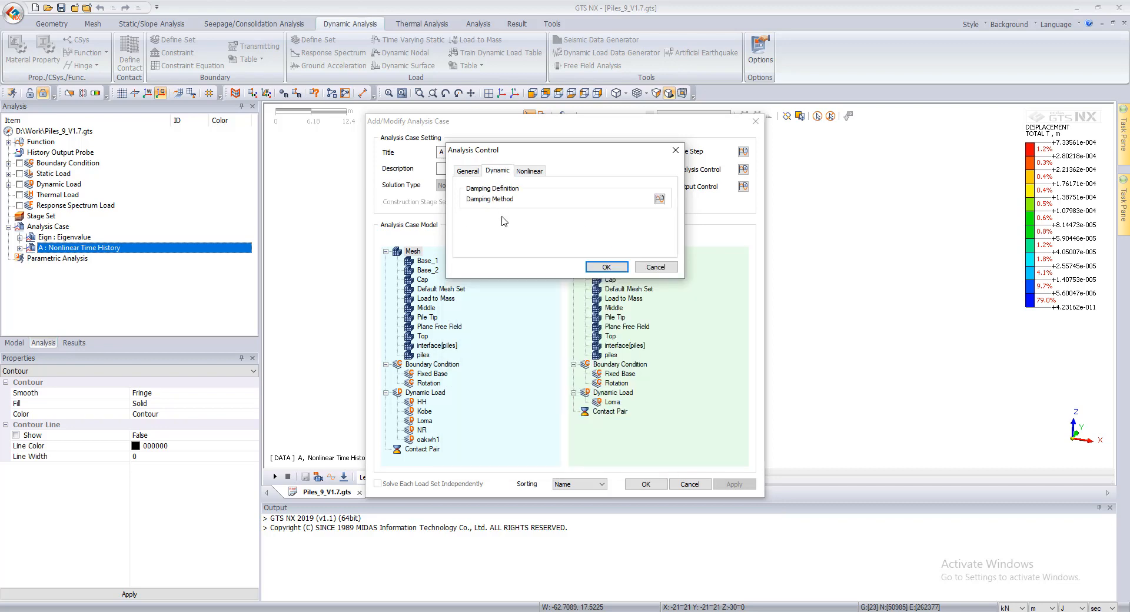
left_click(659, 199)
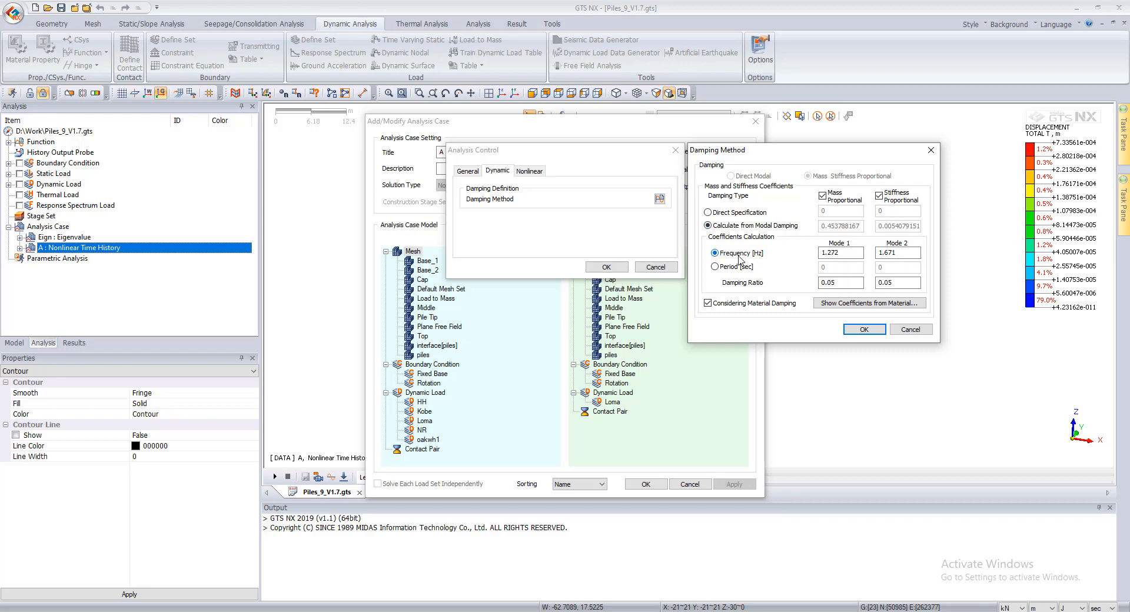
left_click(892, 253)
double_click(892, 252)
left_click(836, 303)
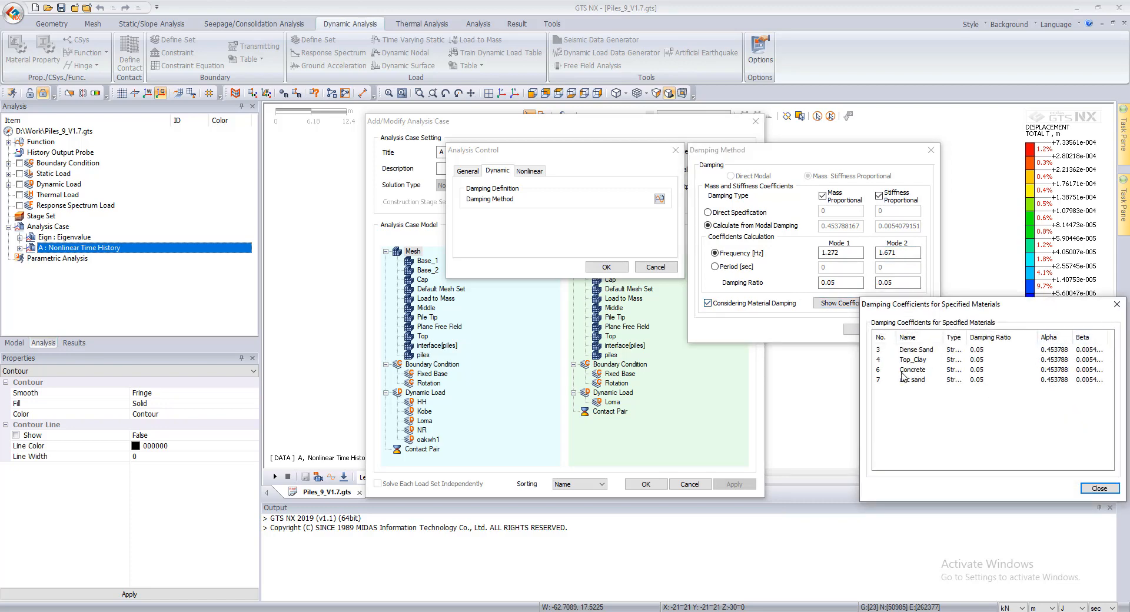
left_click(1116, 310)
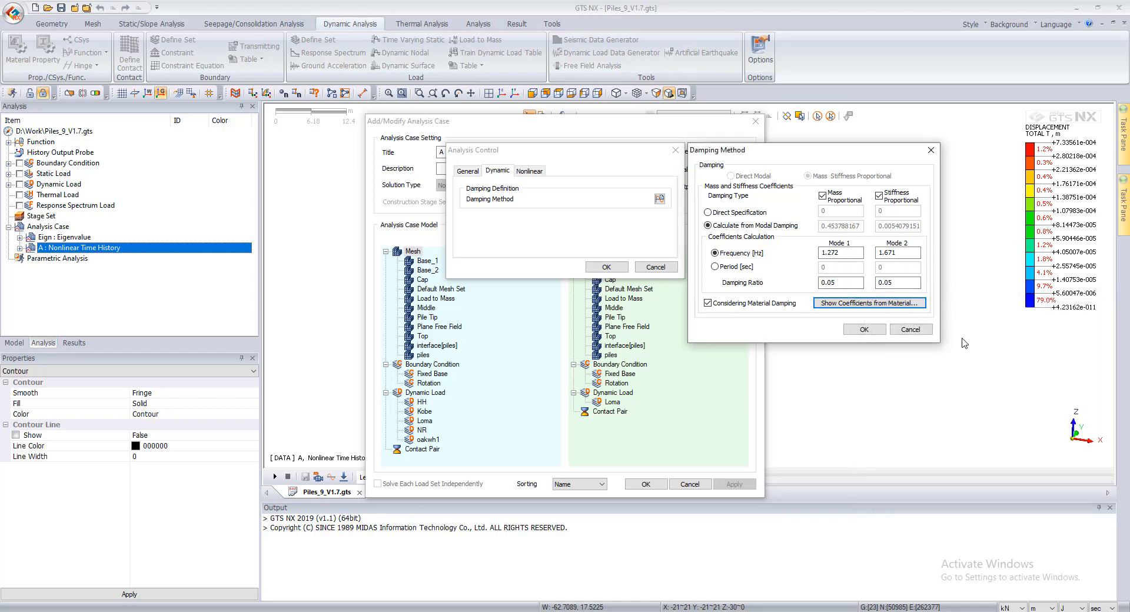
left_click(910, 329)
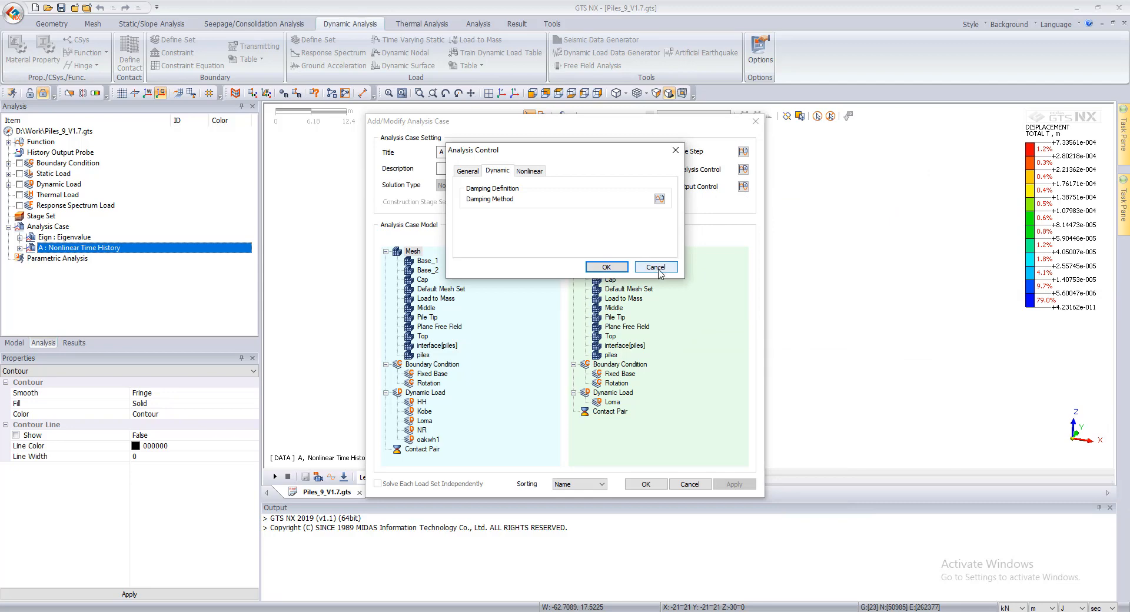
- Check the Nonlinear analysis control settings and close the analysis case without saving changes
left_click(529, 171)
left_click(494, 172)
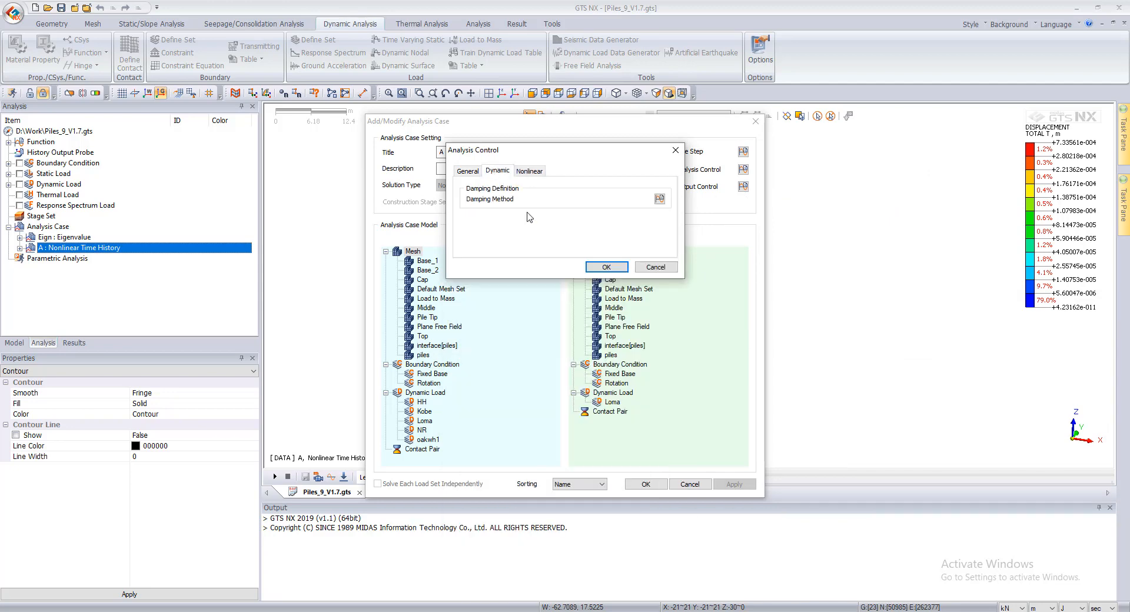
left_click(656, 268)
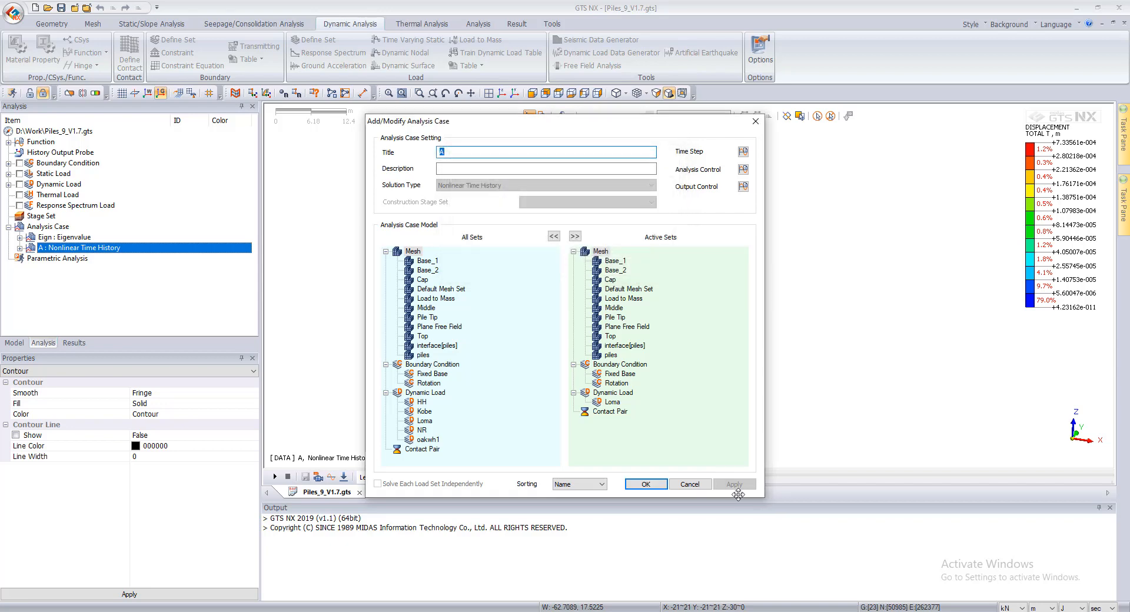
left_click(687, 484)
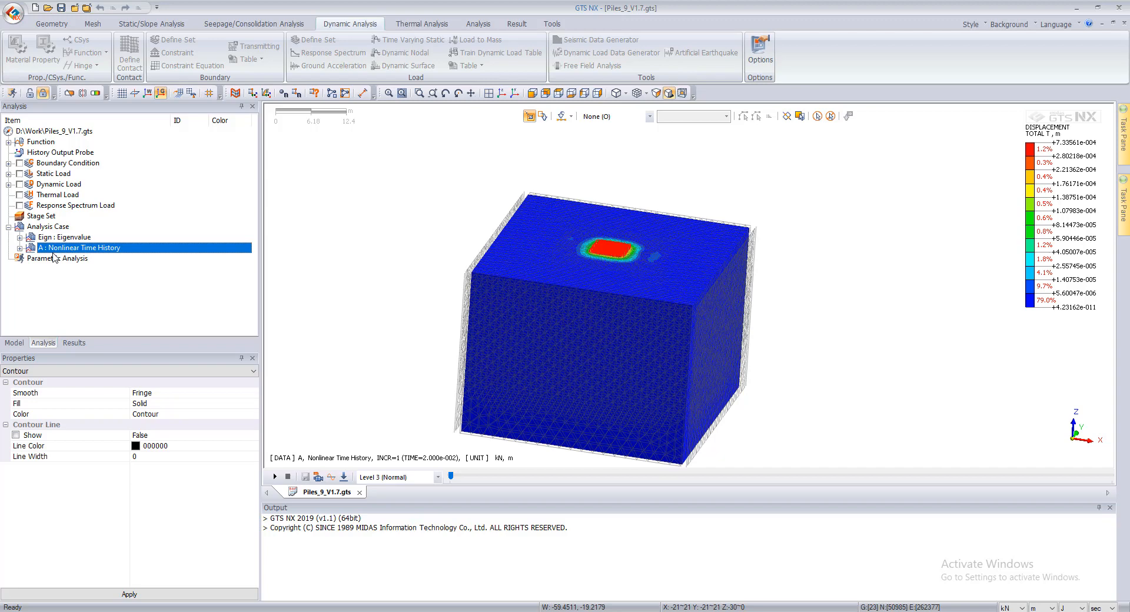
- Browse the Nonlinear Time History results from the first increment's displacements to the MIN, MAX and ABSOLUTE MAX sets
scroll(641, 300, "down", 2)
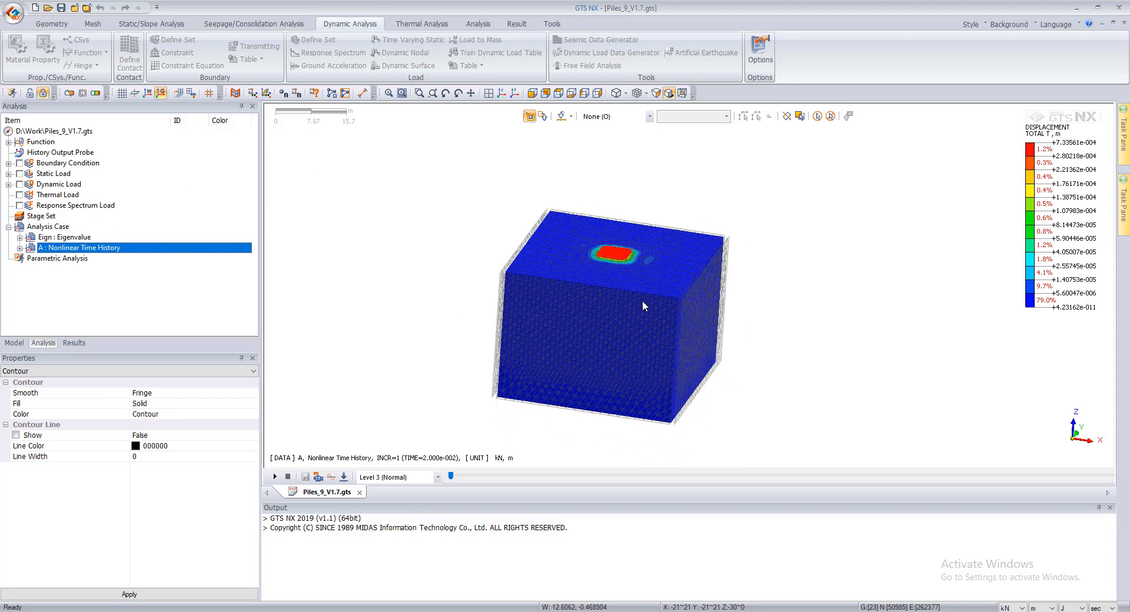
scroll(602, 360, "up", 2)
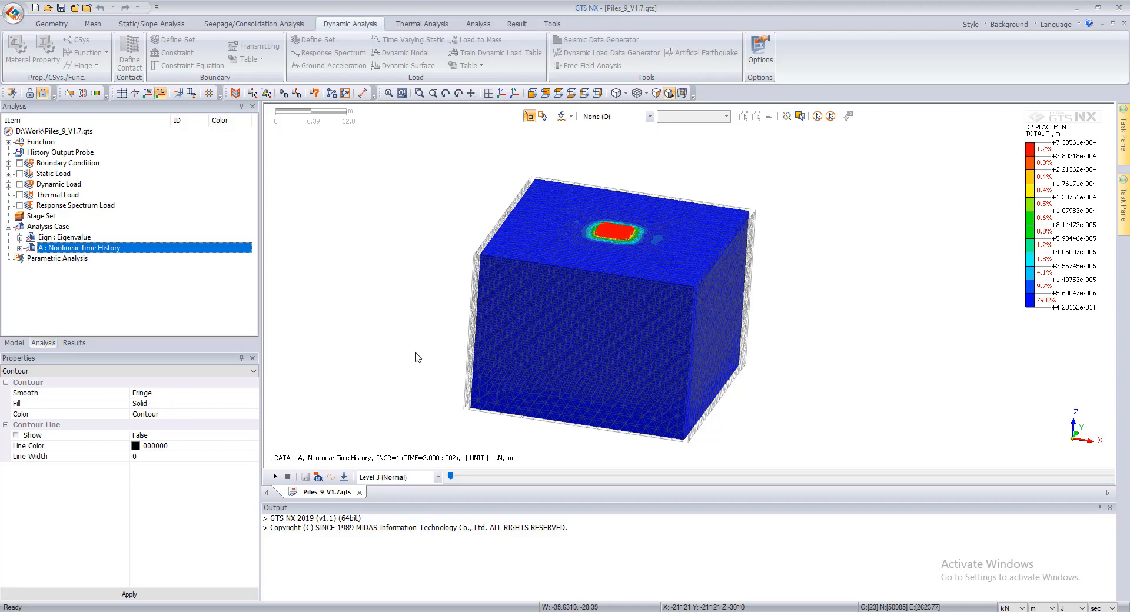
left_click(74, 343)
scroll(164, 264, "up", 20)
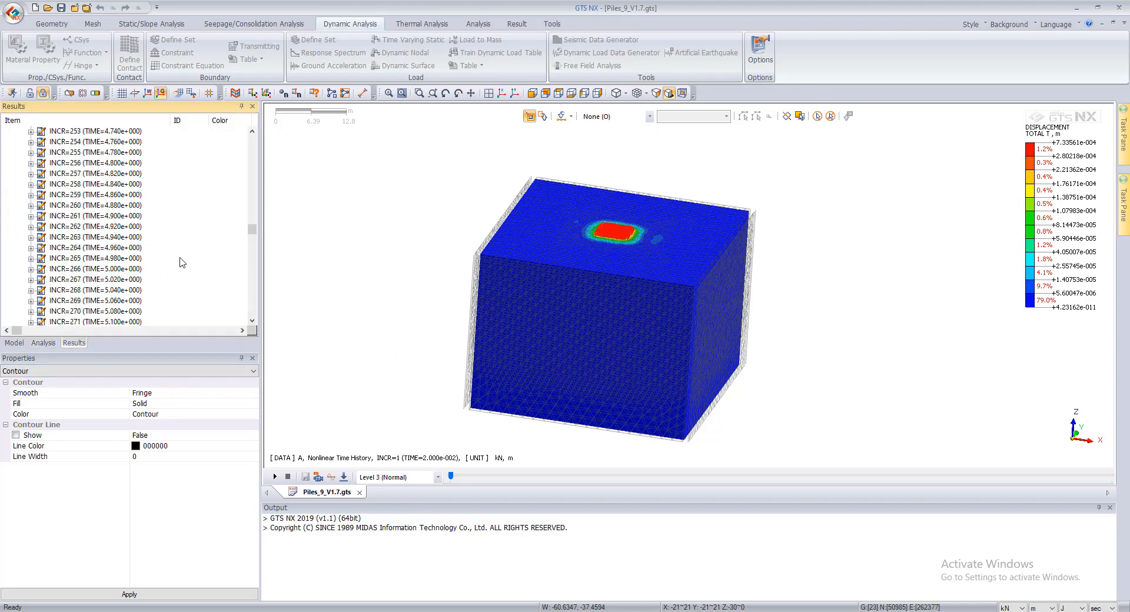
scroll(177, 250, "up", 20)
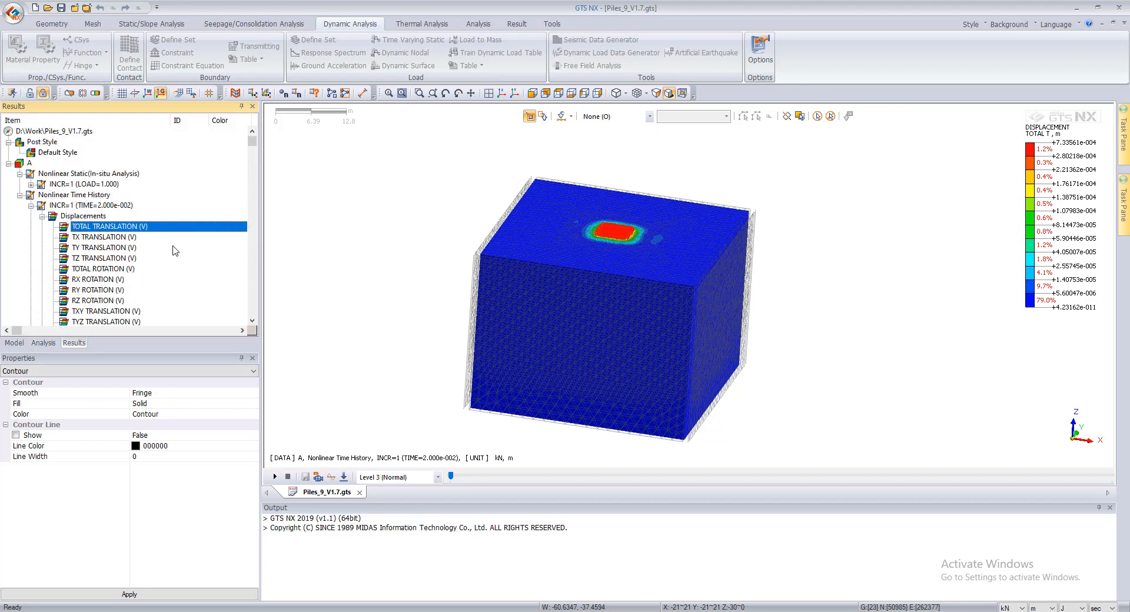
scroll(177, 250, "down", 20)
scroll(176, 250, "down", 20)
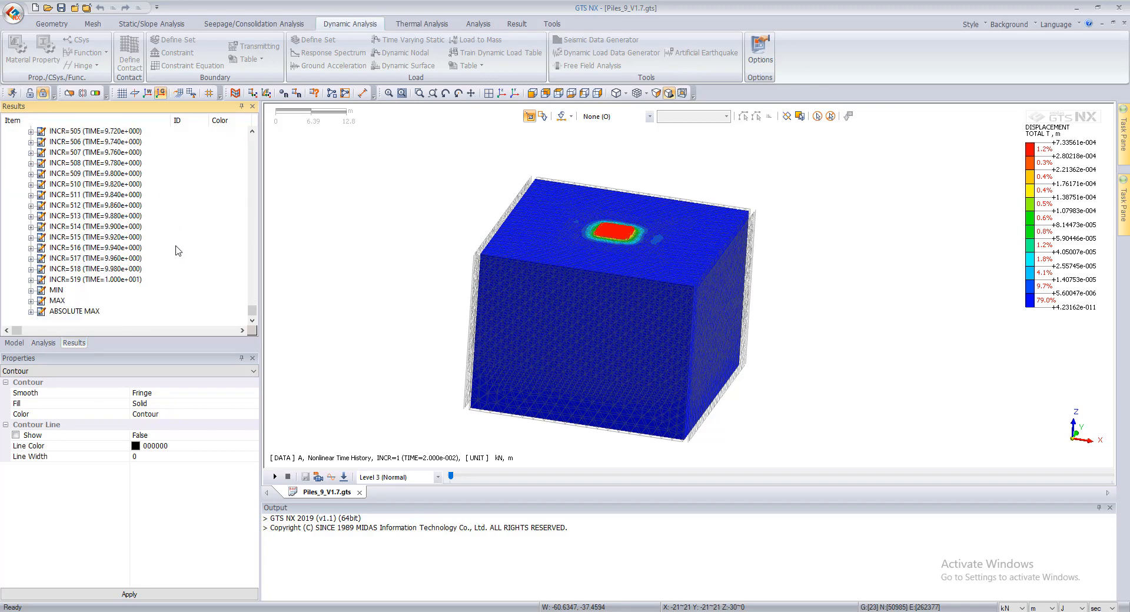
- Display the TX TRANSLATION displacement contour from the ABSOLUTE MAX results
left_click(52, 292)
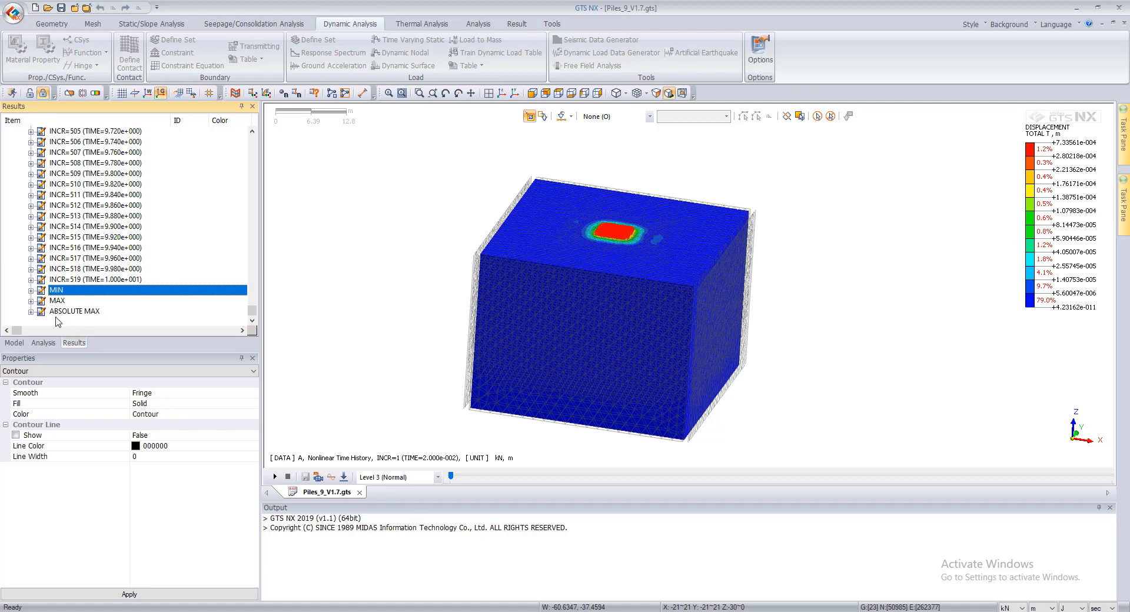
left_click(31, 312)
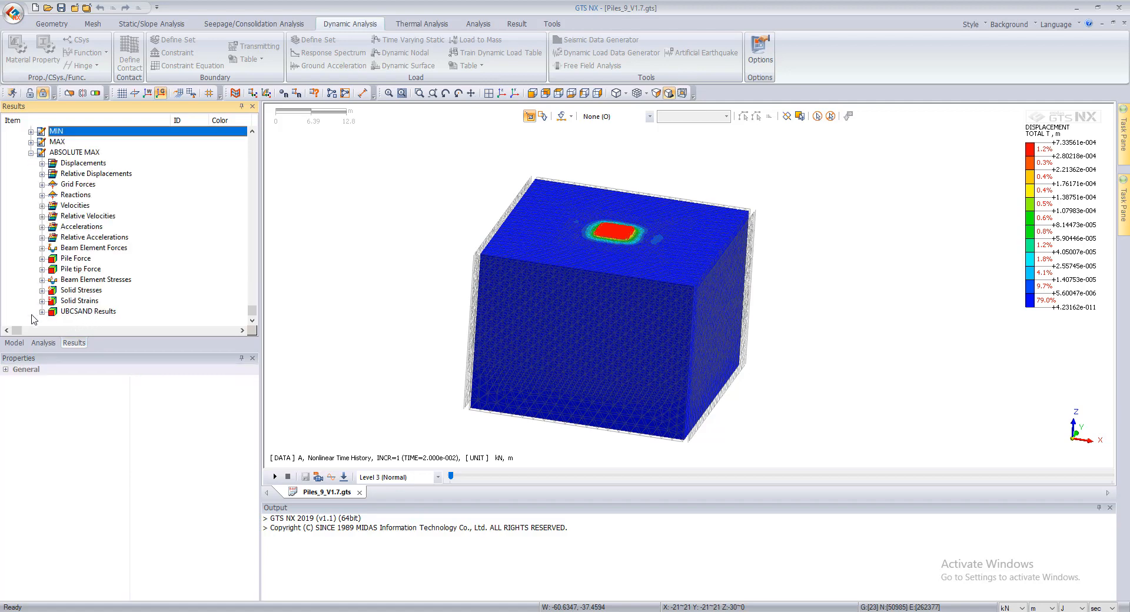
left_click(42, 163)
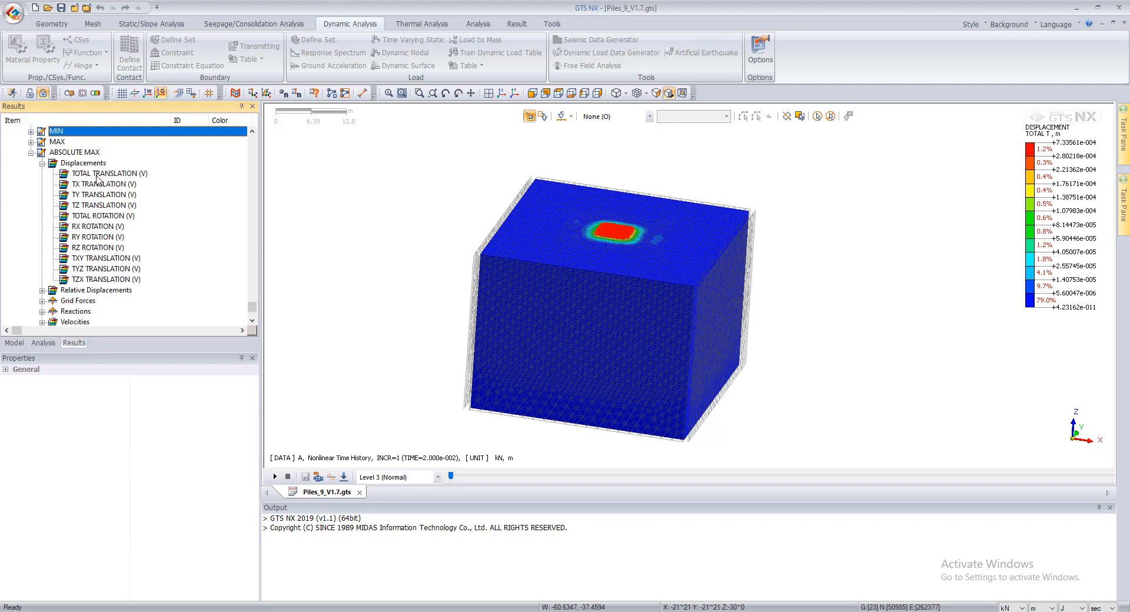
left_click(98, 174)
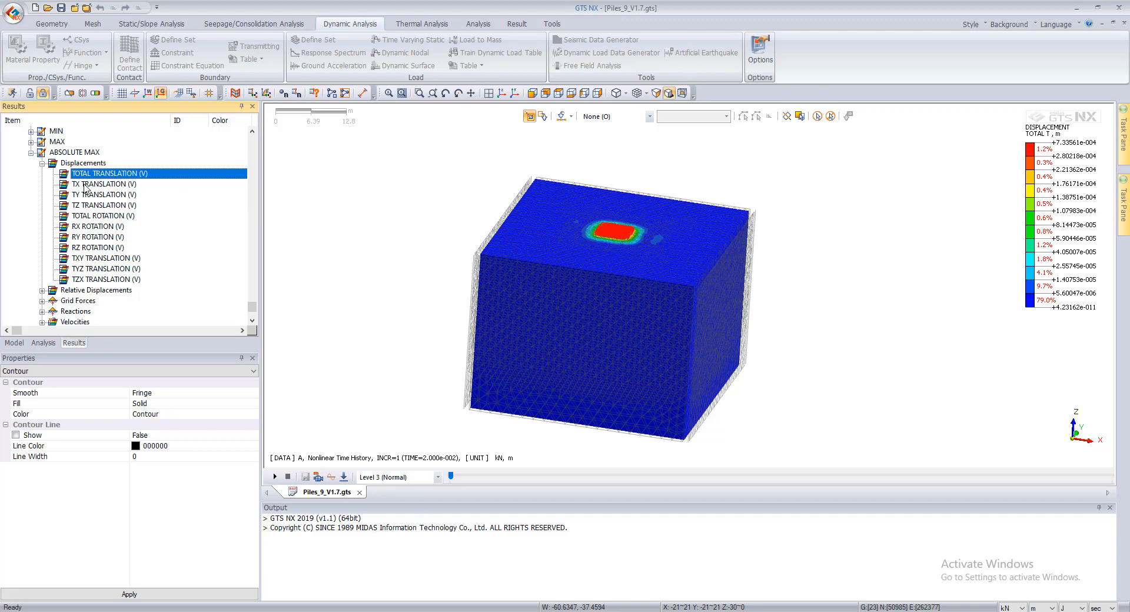
left_click(86, 185)
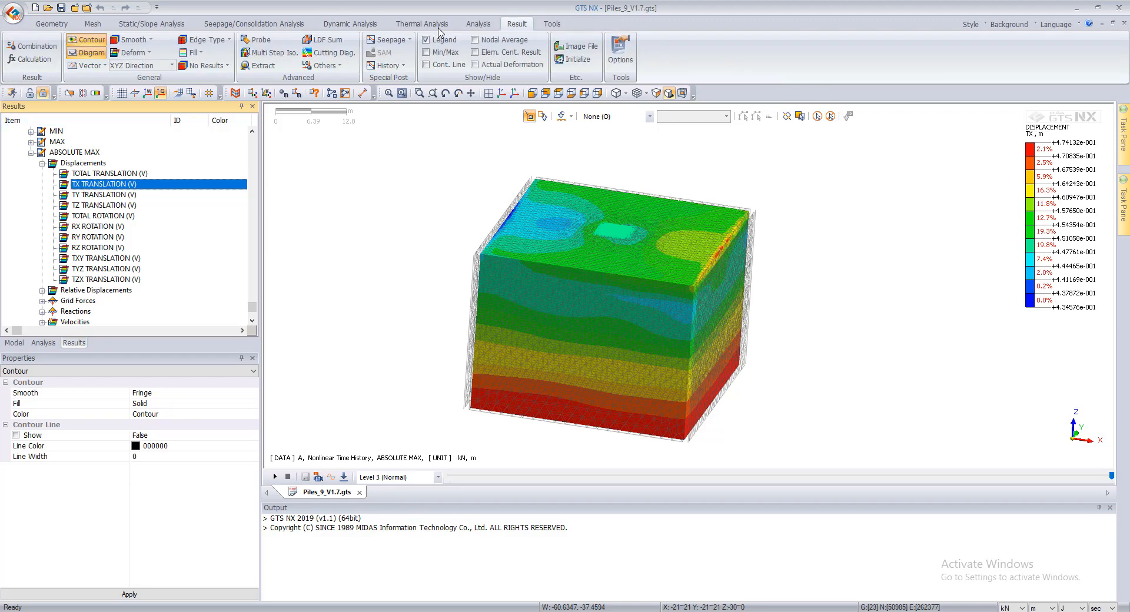
- Try another deformed shape display option on the TX translation contour and switch back
middle_click_drag(789, 291, 573, 214)
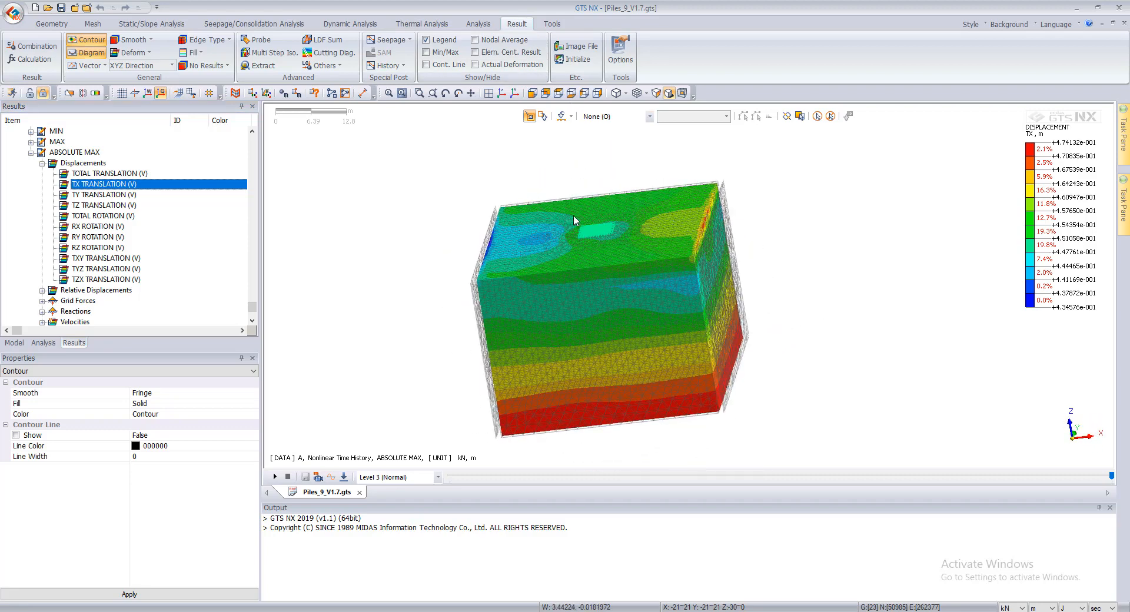
left_click(134, 53)
left_click(132, 85)
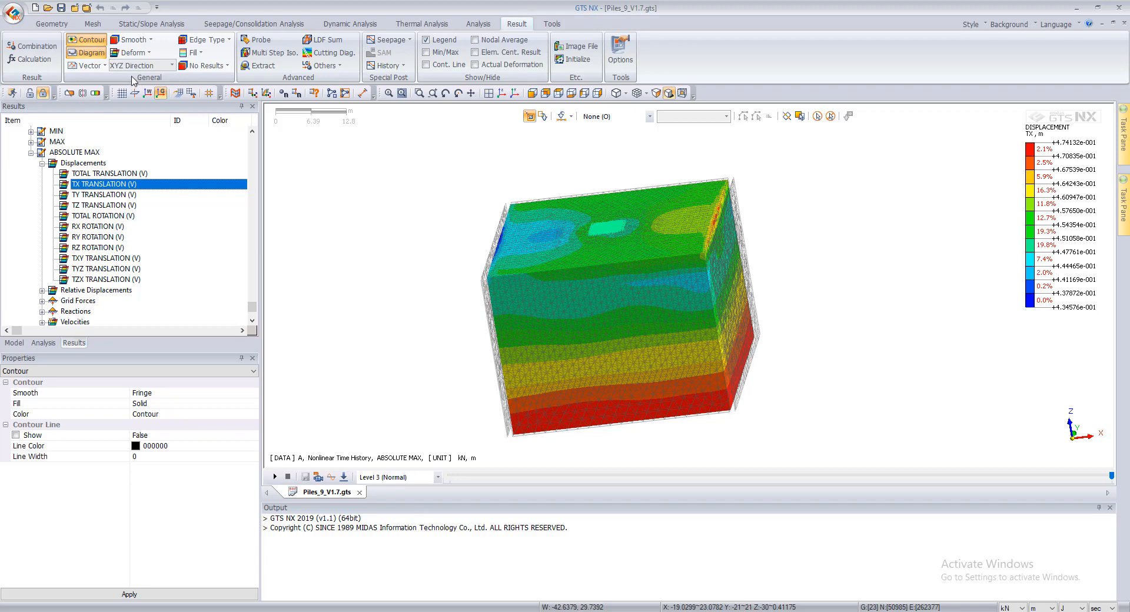
left_click(133, 53)
left_click(133, 66)
left_click(132, 44)
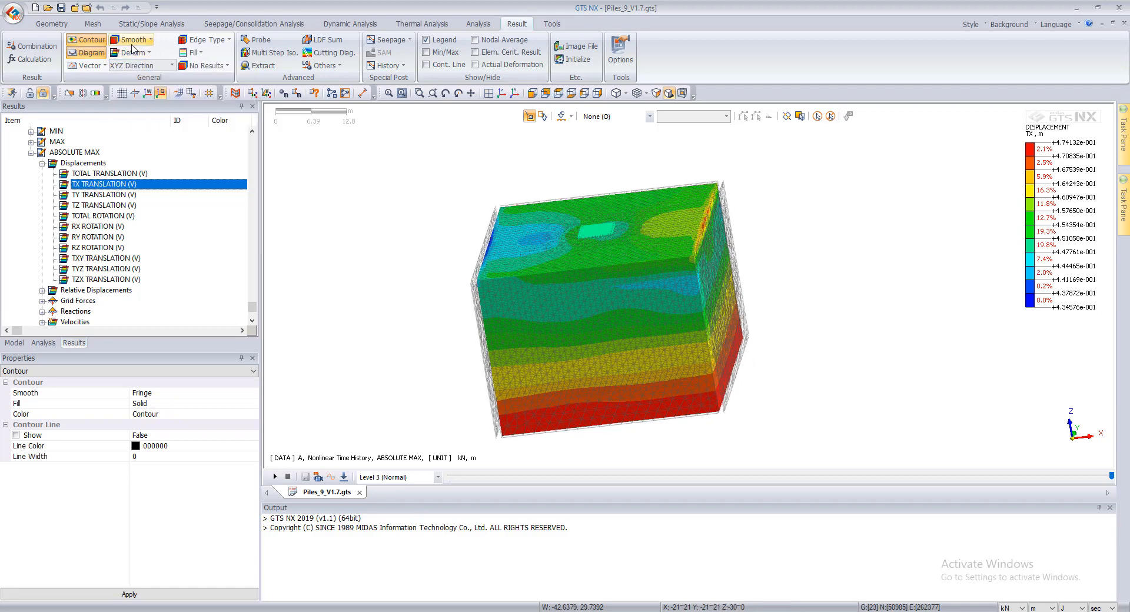
- Set the contour's edge type to No Edge and inspect the model from different sides
left_click(209, 40)
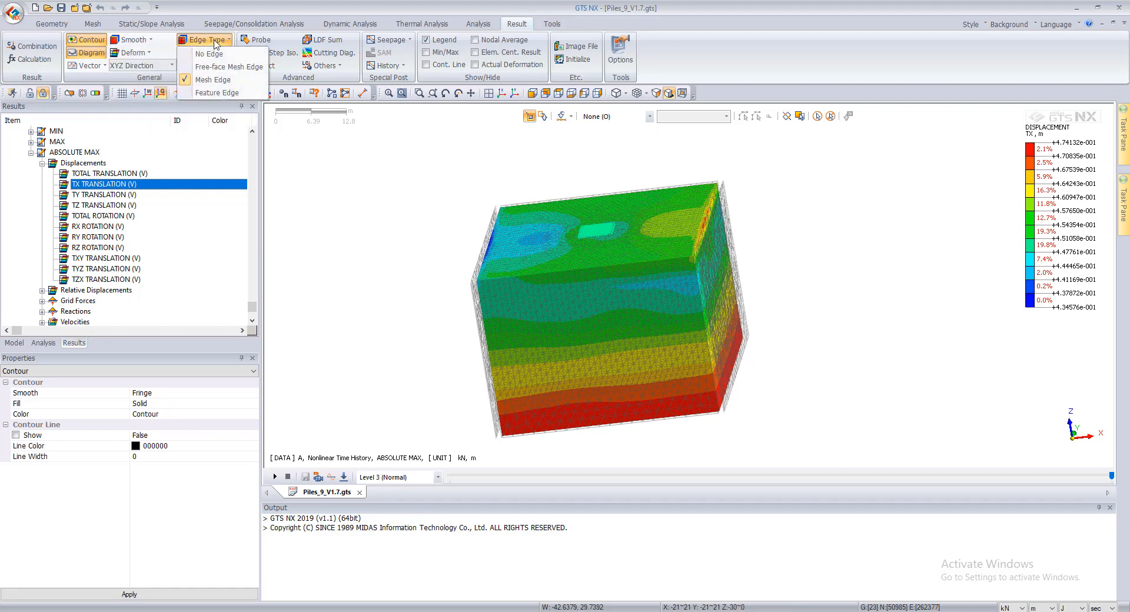
left_click(215, 54)
middle_click_drag(665, 234, 735, 228)
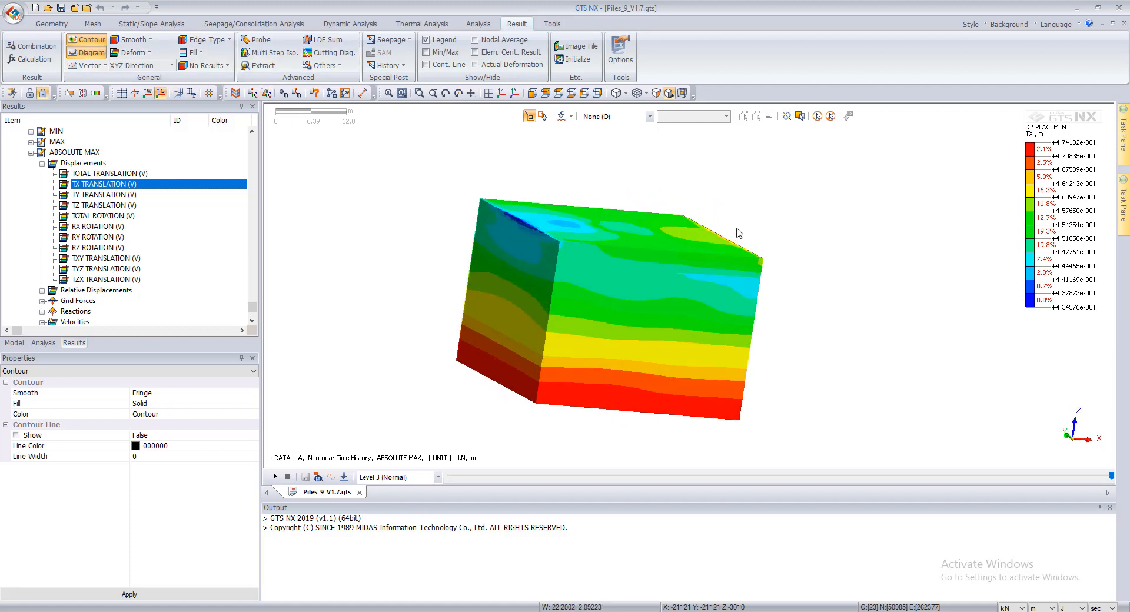
middle_click_drag(795, 263, 743, 264)
- Try Continuous smoothing on the TX translation contour and return it to Fringe
left_click(134, 40)
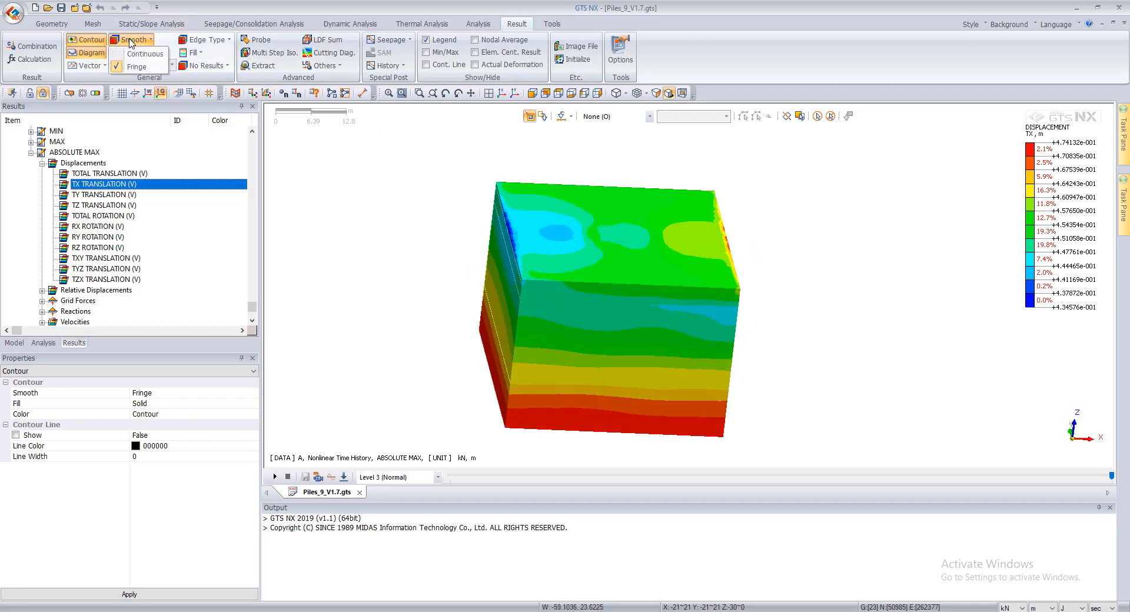
left_click(142, 54)
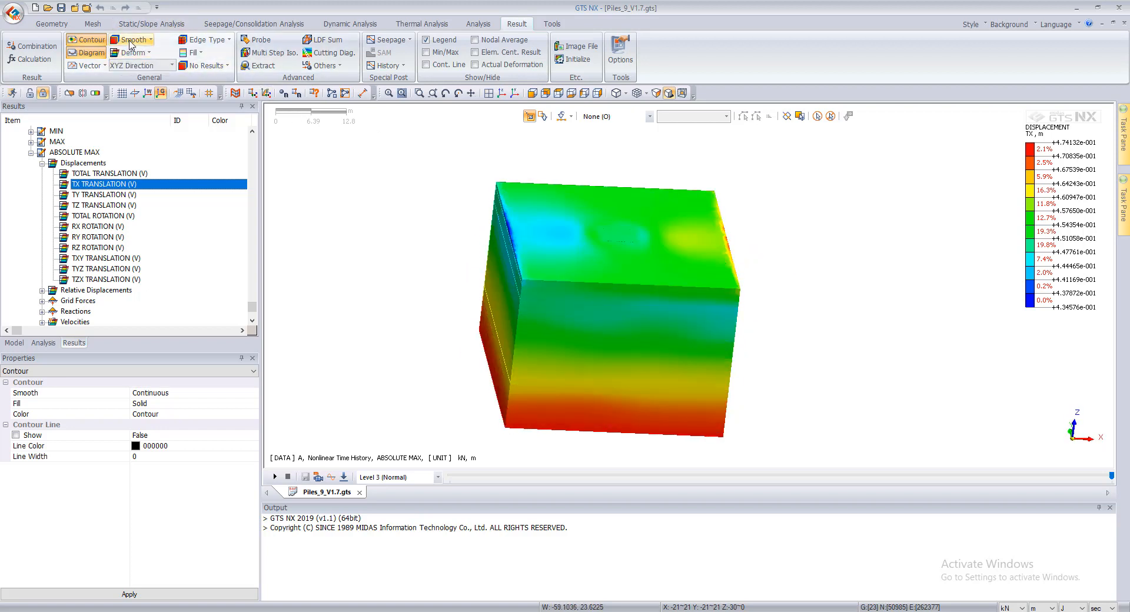
left_click(132, 39)
left_click(137, 68)
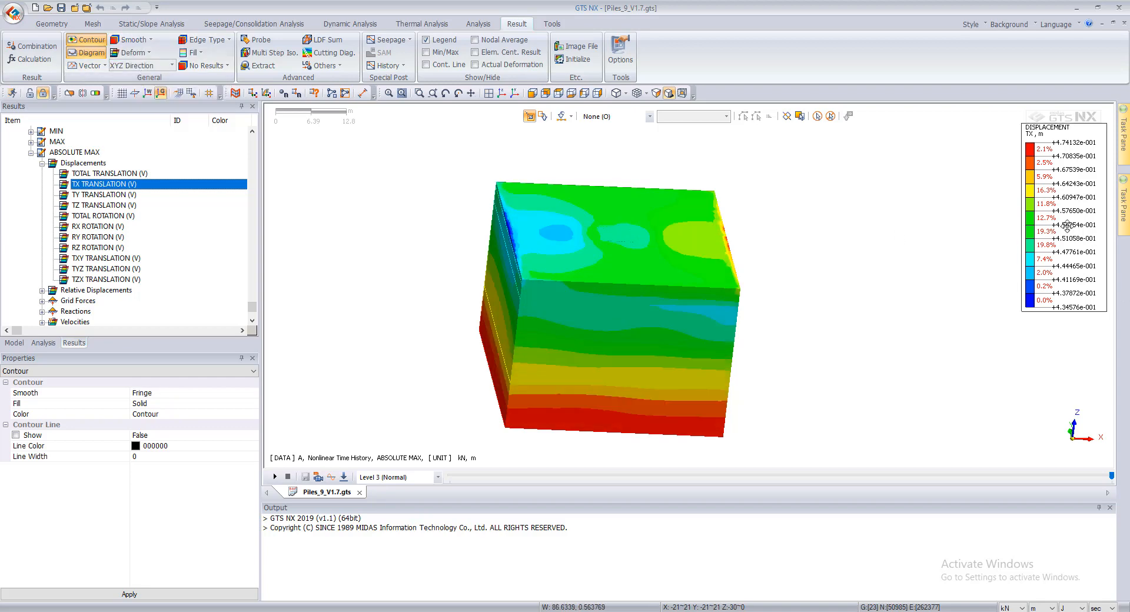
- Redistribute the TX displacement legend's intervals so that the colour bands cover more even shares of the model
right_click(1037, 205)
left_click(1065, 271)
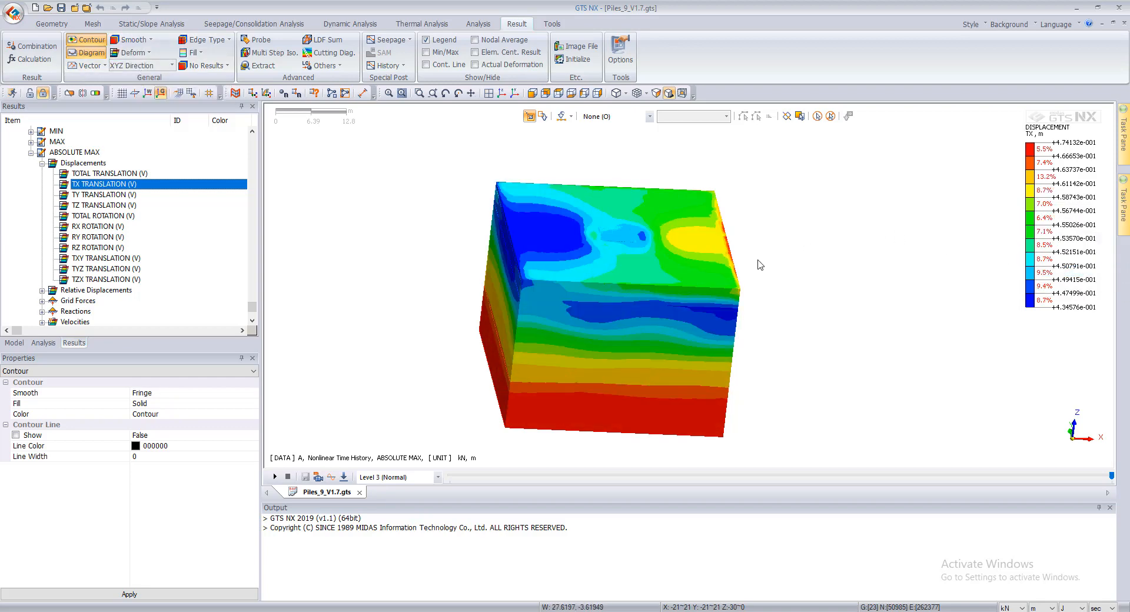
- Probe the TX translation at three nodes on the model's upper surface and close the probe results
middle_click_drag(758, 265, 517, 176)
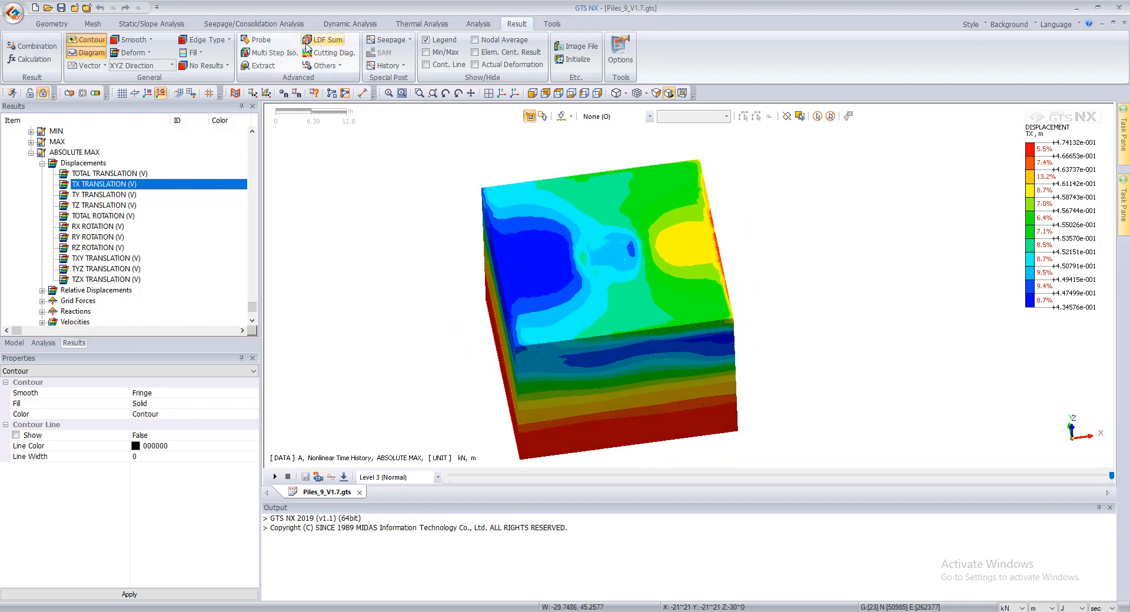
left_click(522, 256)
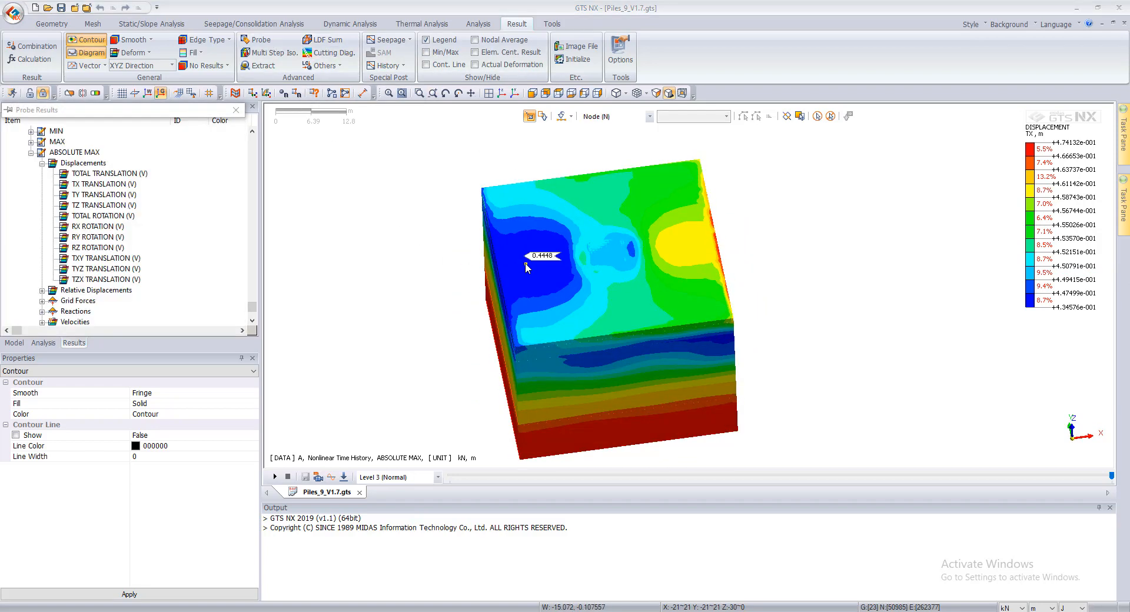
left_click(642, 307)
left_click(704, 224)
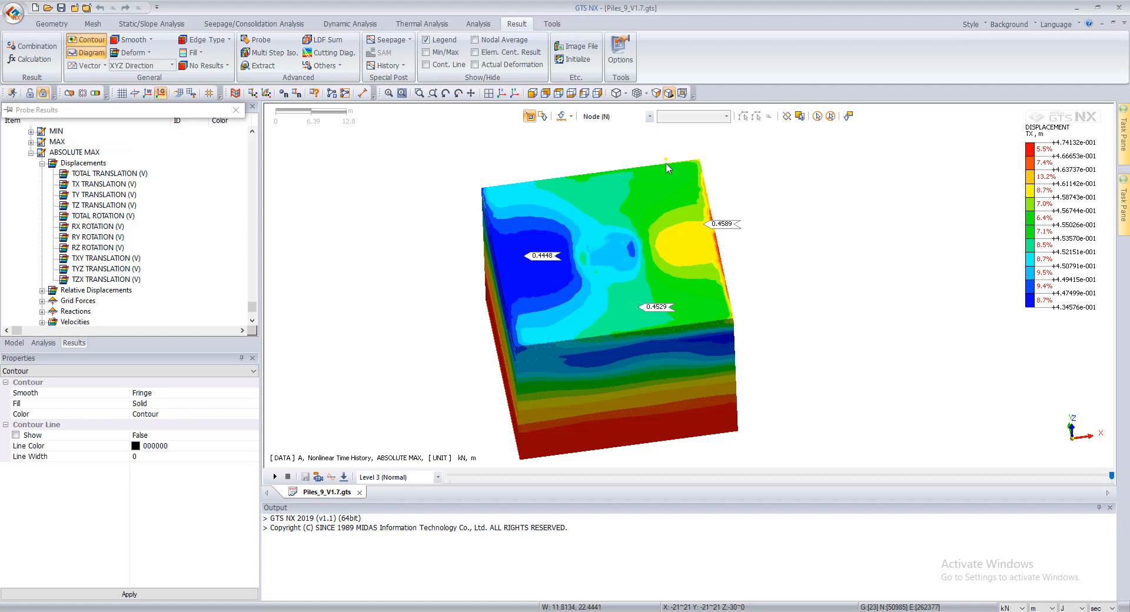
left_click(235, 110)
- Display the absolute maximum total relative translation contour with Min/Max labels and inspect the labelled locations
left_click(41, 290)
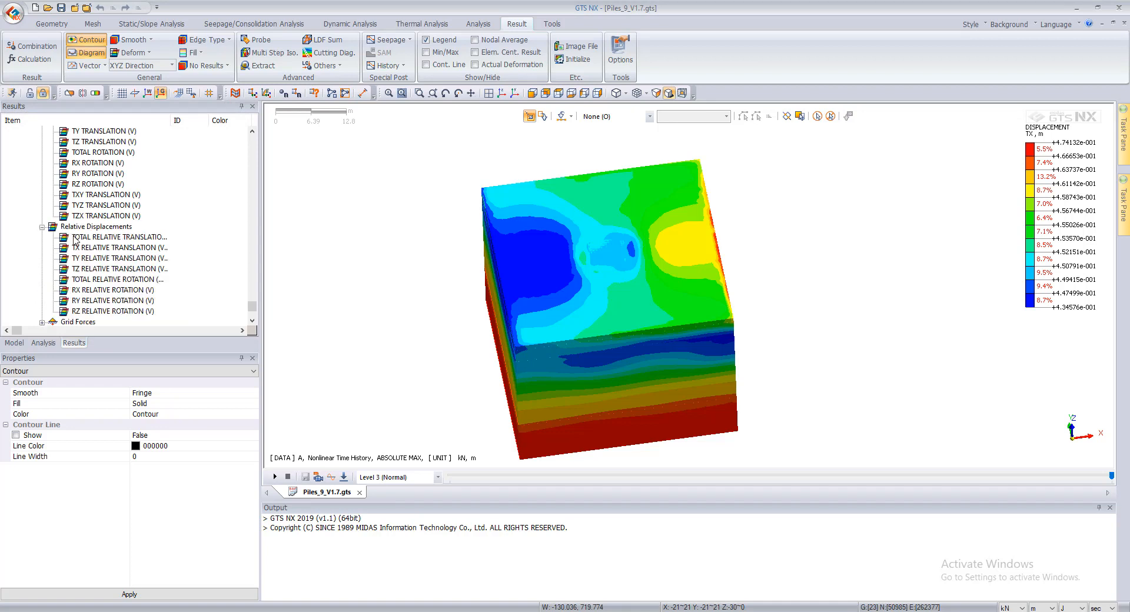
left_click(75, 237)
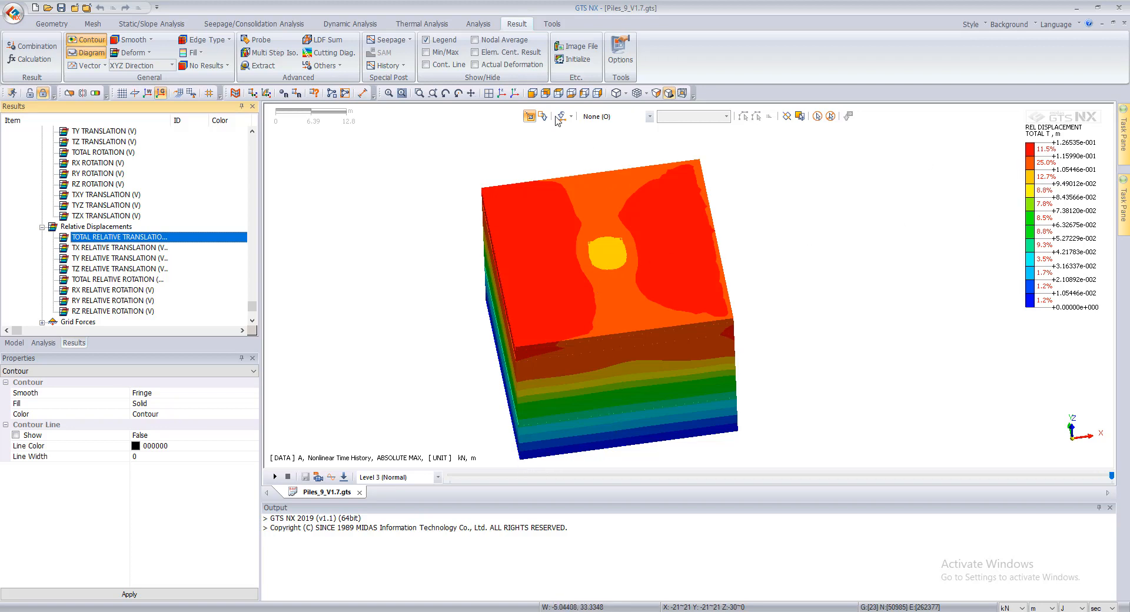
left_click(433, 53)
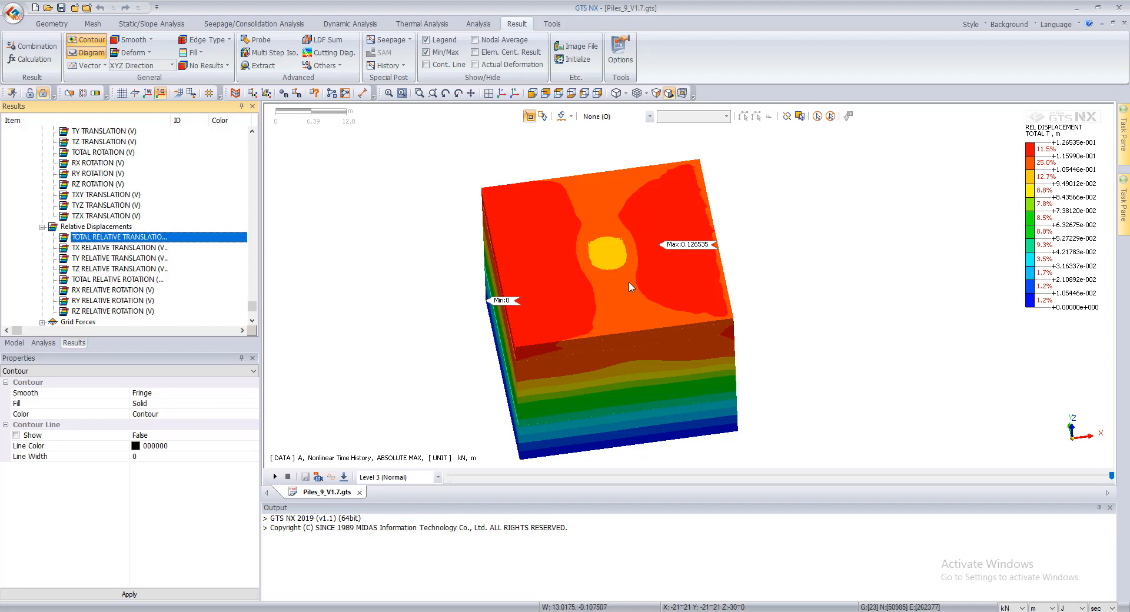
middle_click_drag(517, 338, 575, 305, "ctrl")
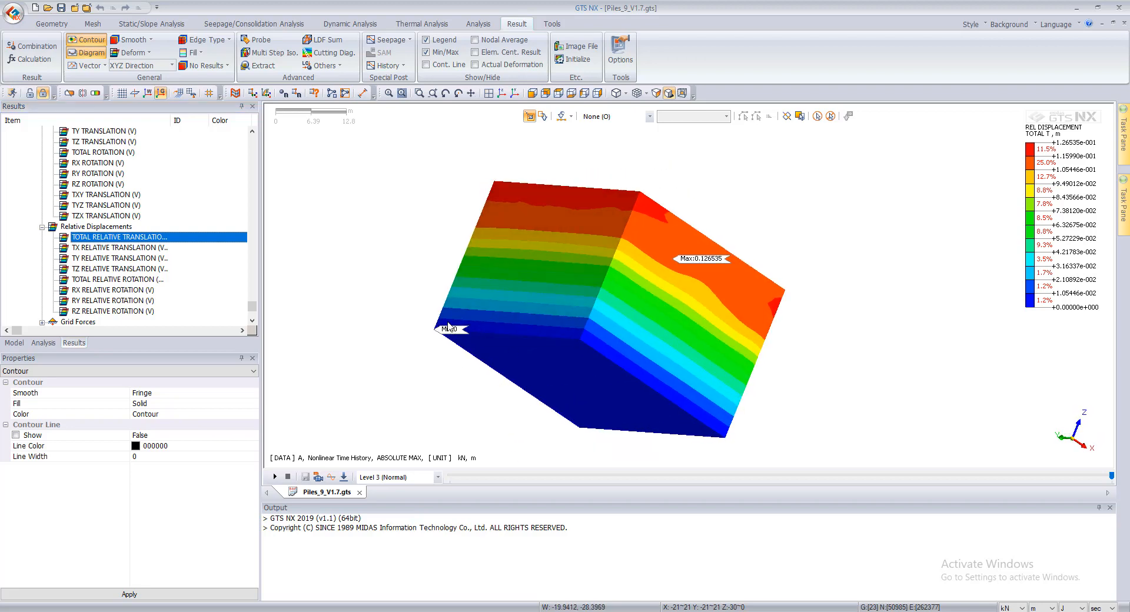
middle_click_drag(490, 329, 580, 286, "ctrl")
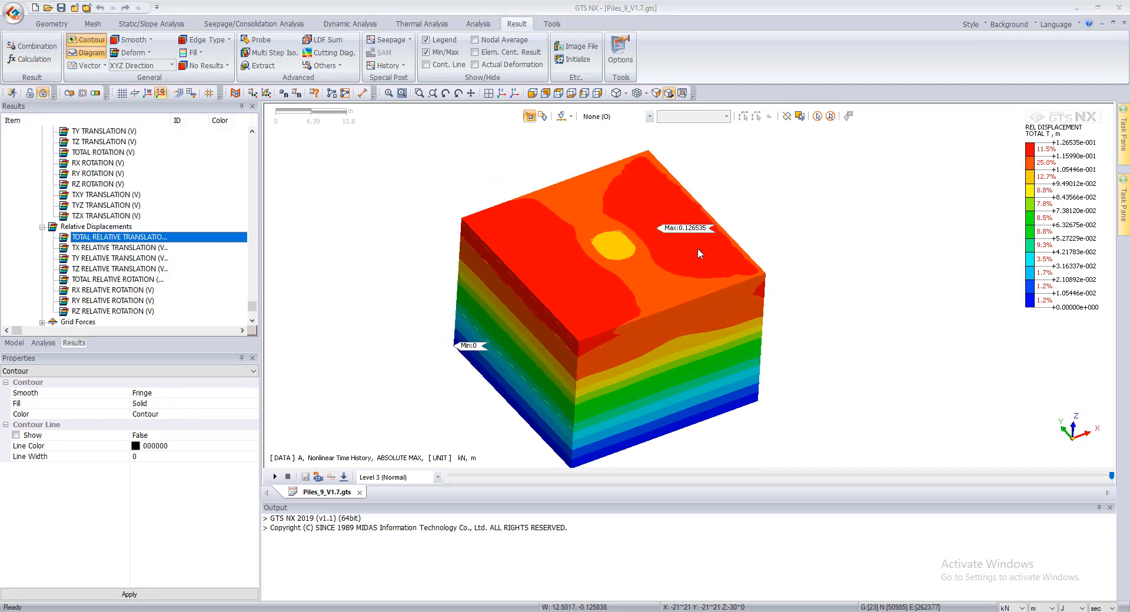
scroll(660, 227, "up", 2)
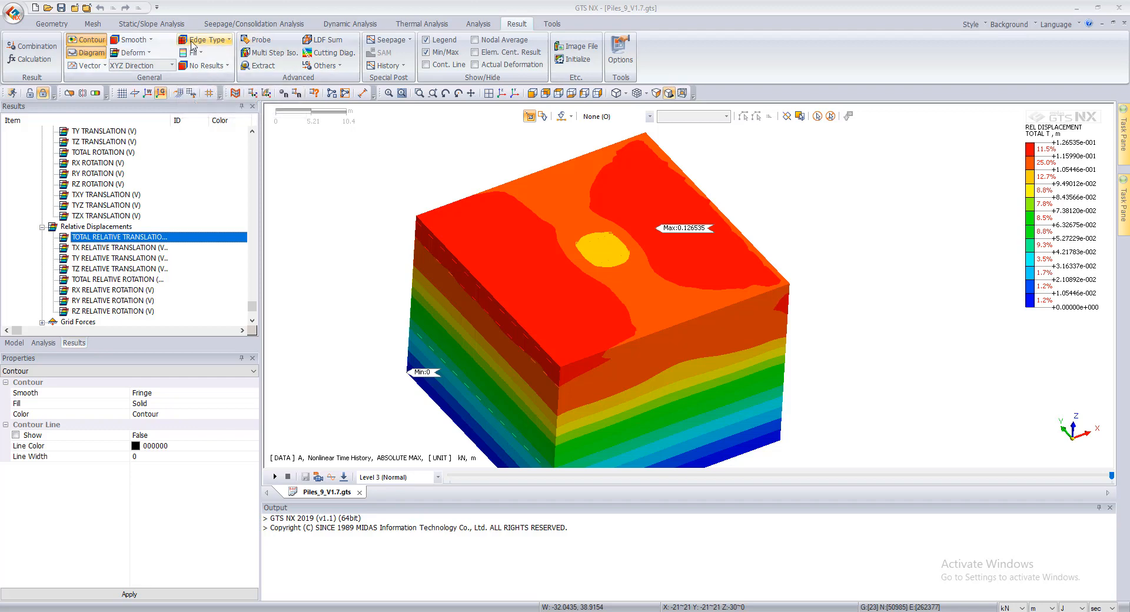
- Show the total relative translation contour on the deformed shape and view it from the front
left_click(149, 53)
left_click(161, 89)
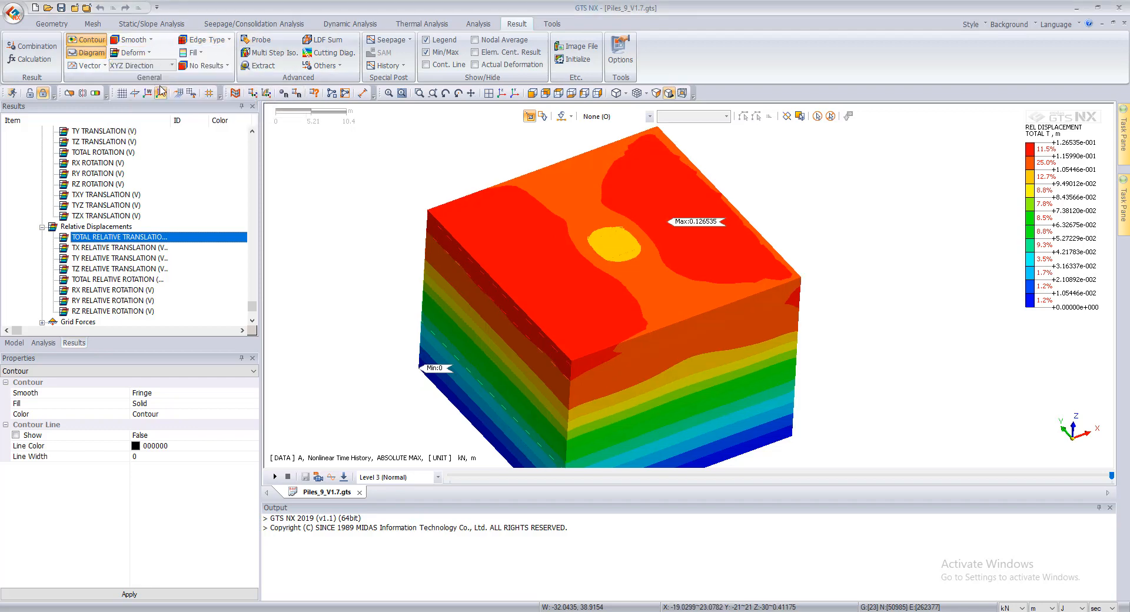
scroll(606, 189, "down", 2)
left_click(541, 94)
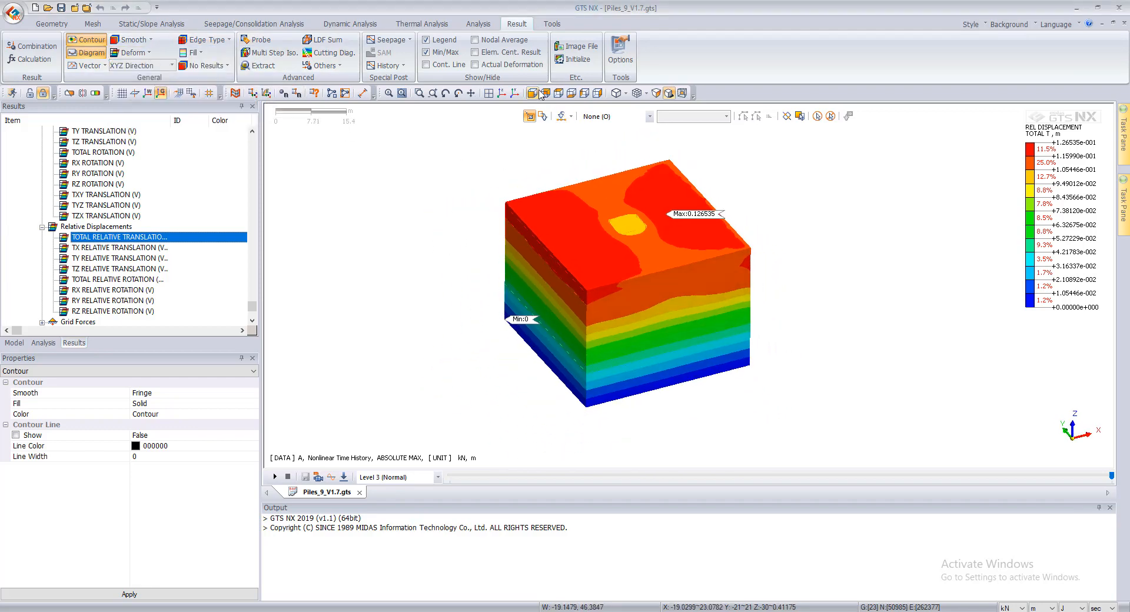
left_click(541, 94)
scroll(564, 177, "down", 1)
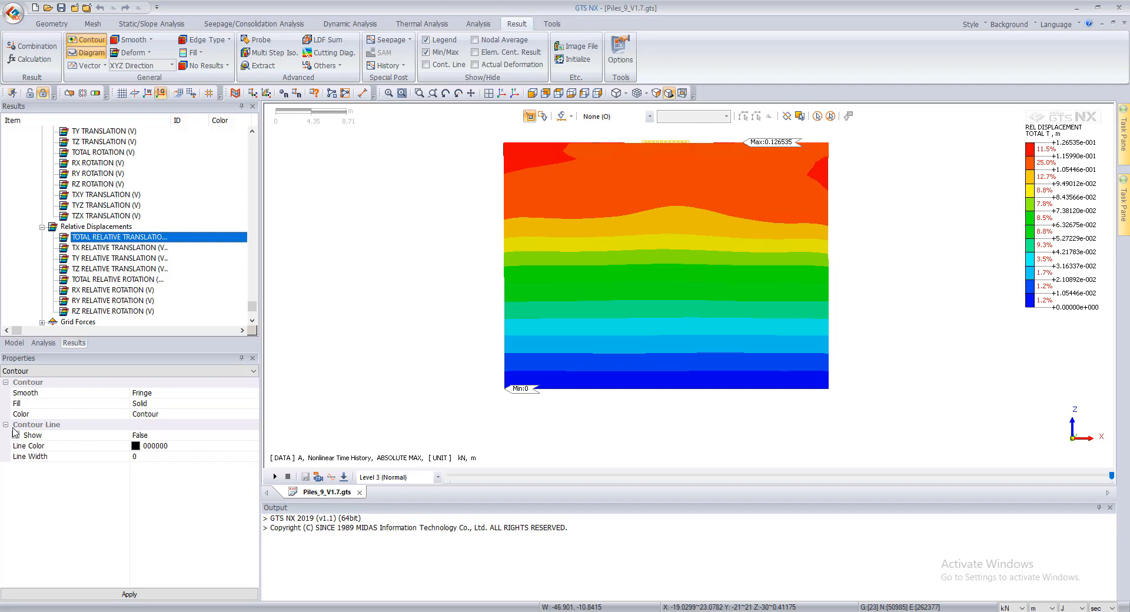
- Try a deformation factor of 5 on the total relative translation contour and return it to 1
left_click(135, 371)
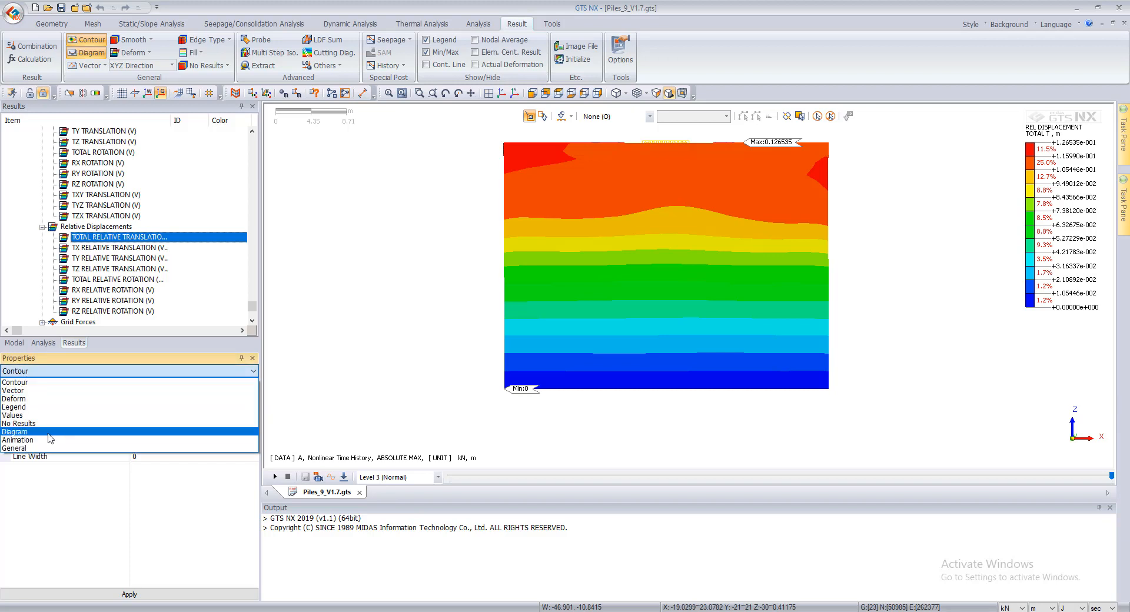
left_click(18, 399)
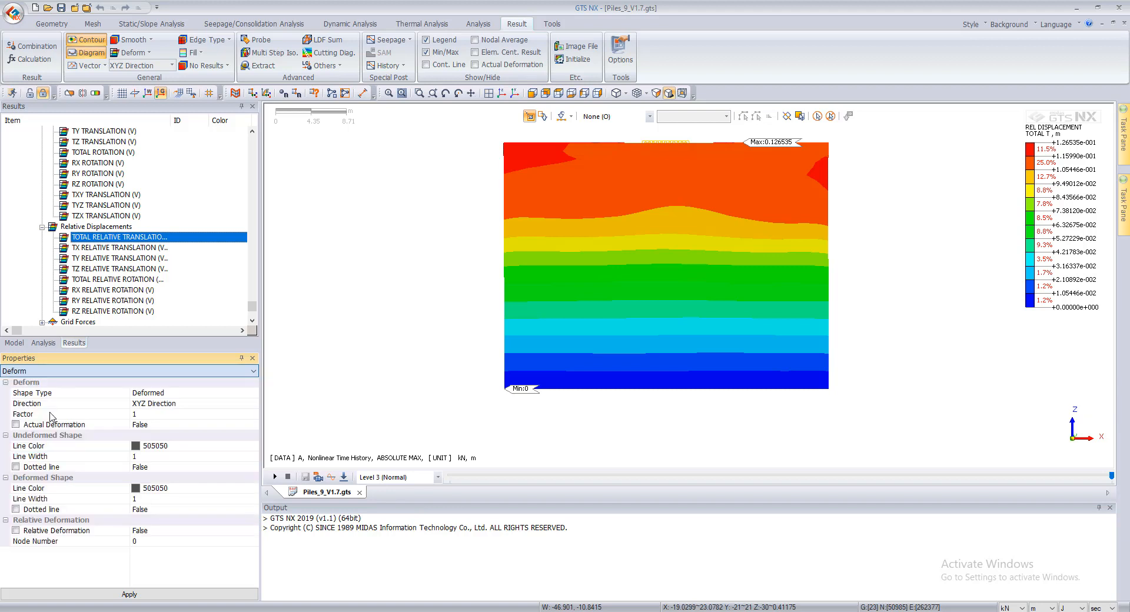
left_click(119, 414)
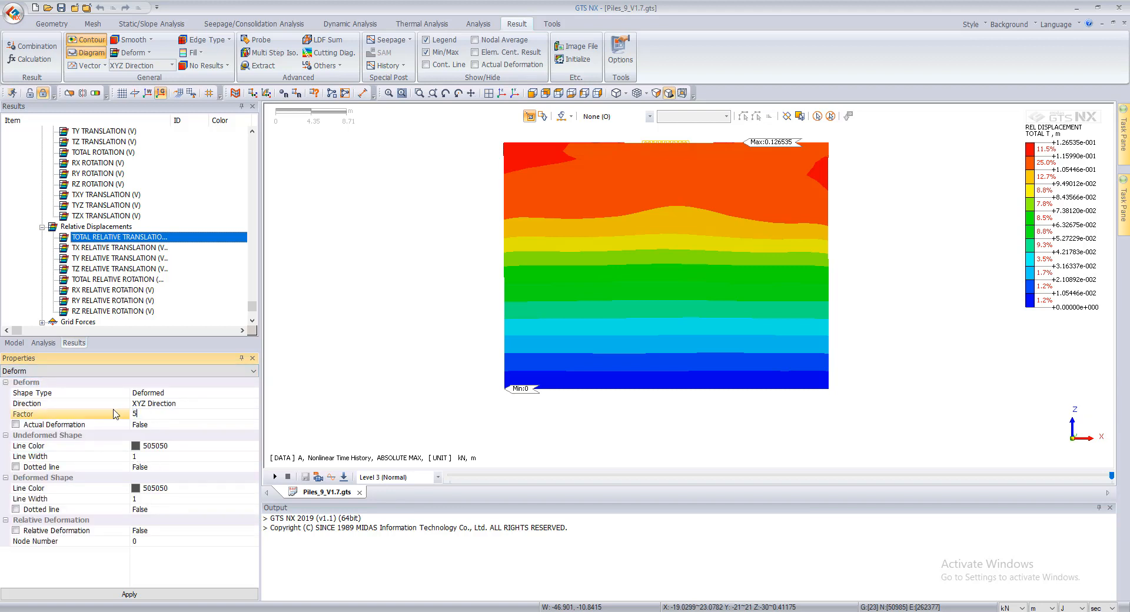
left_click(113, 594)
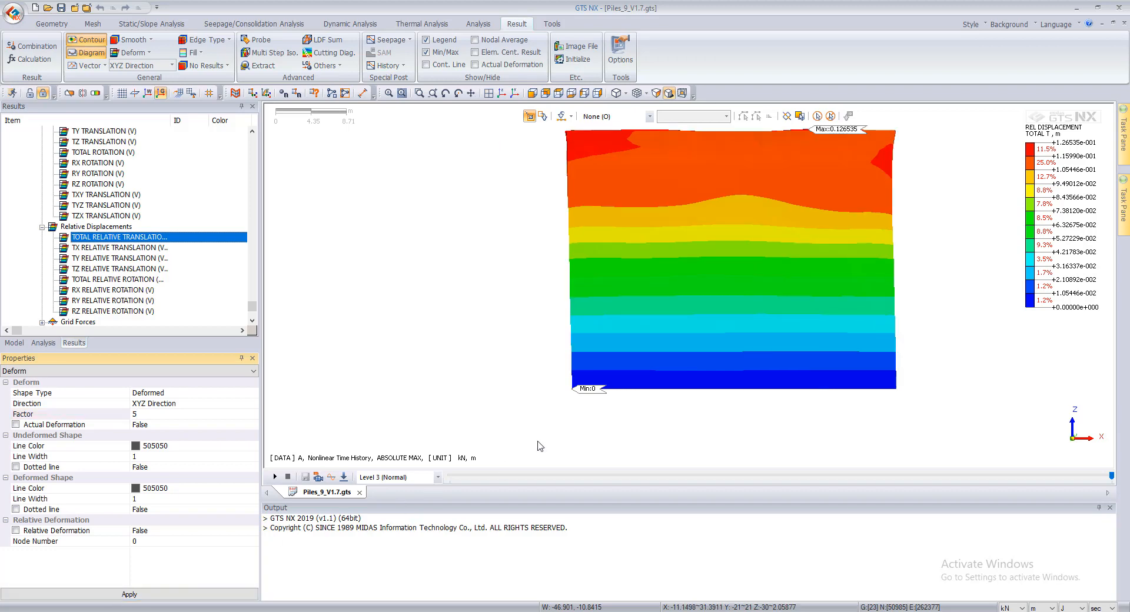
scroll(653, 356, "down", 3)
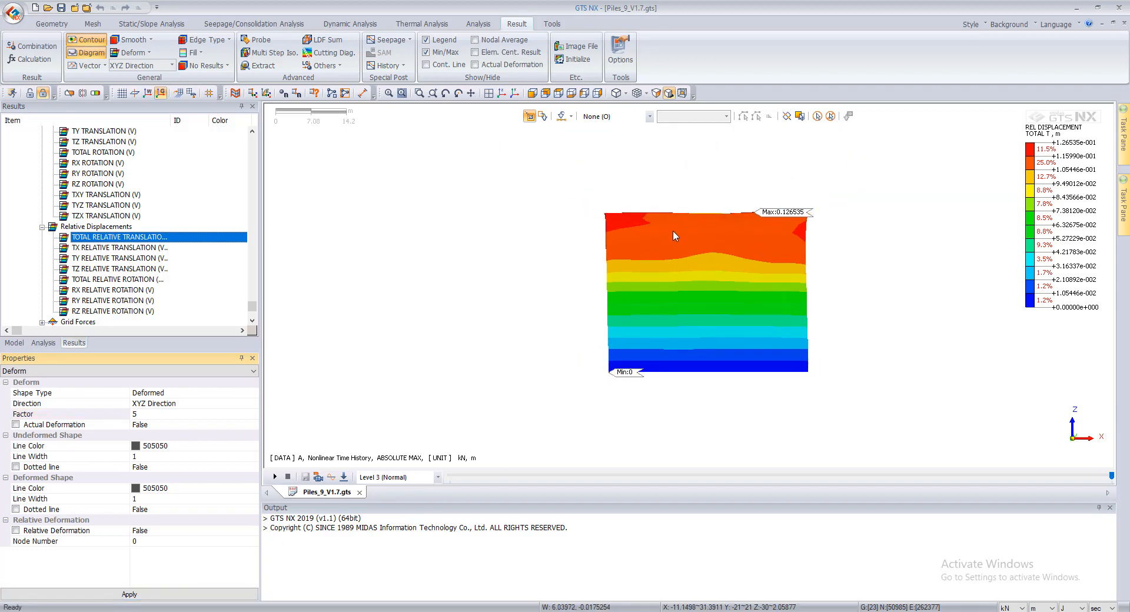
left_click(129, 412)
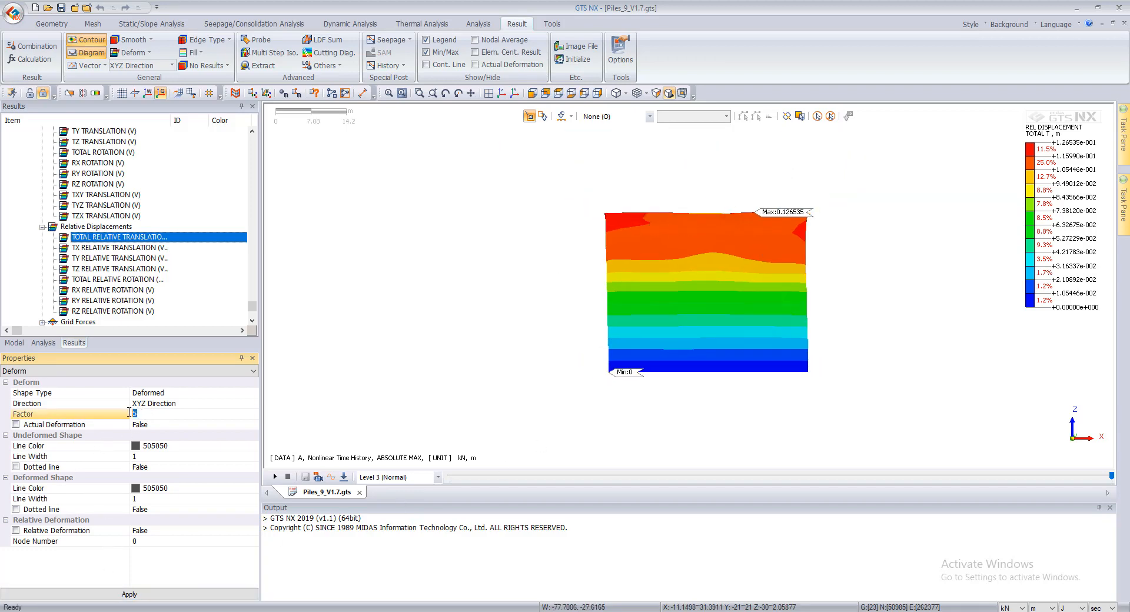
left_click(171, 594)
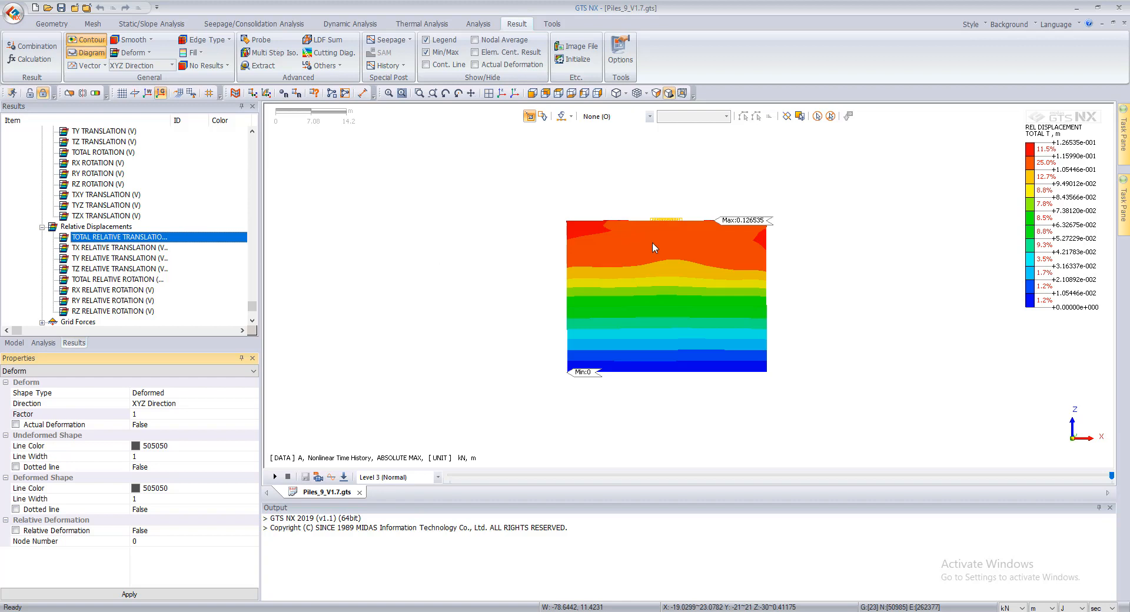
- Show the TX relative translation contour, probe nodes from the base to the top of the front face, and close the probe
key("Down")
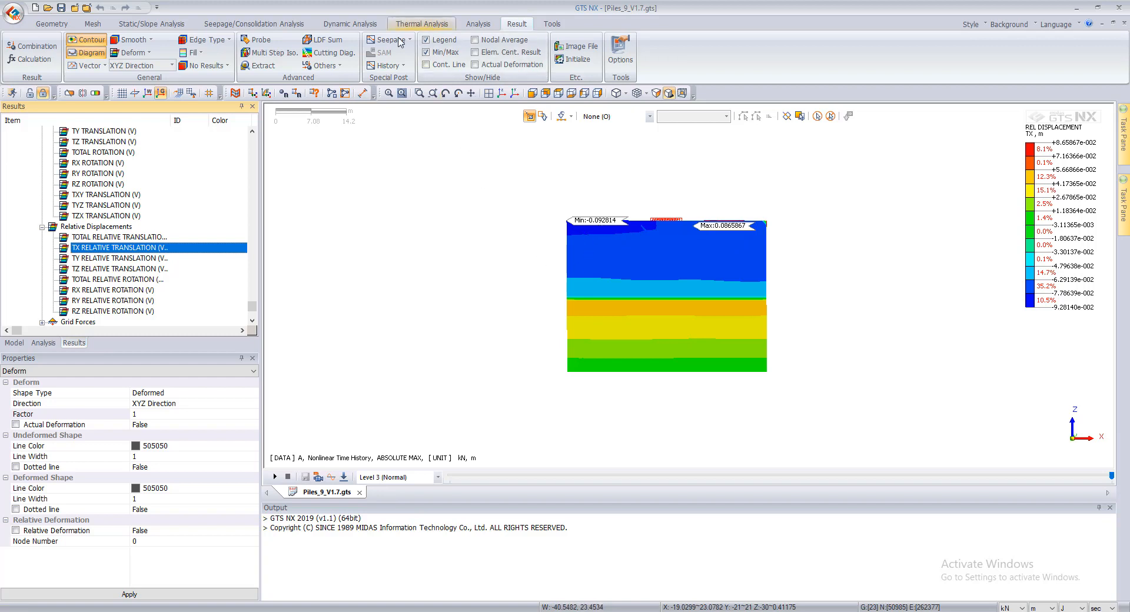
left_click(266, 42)
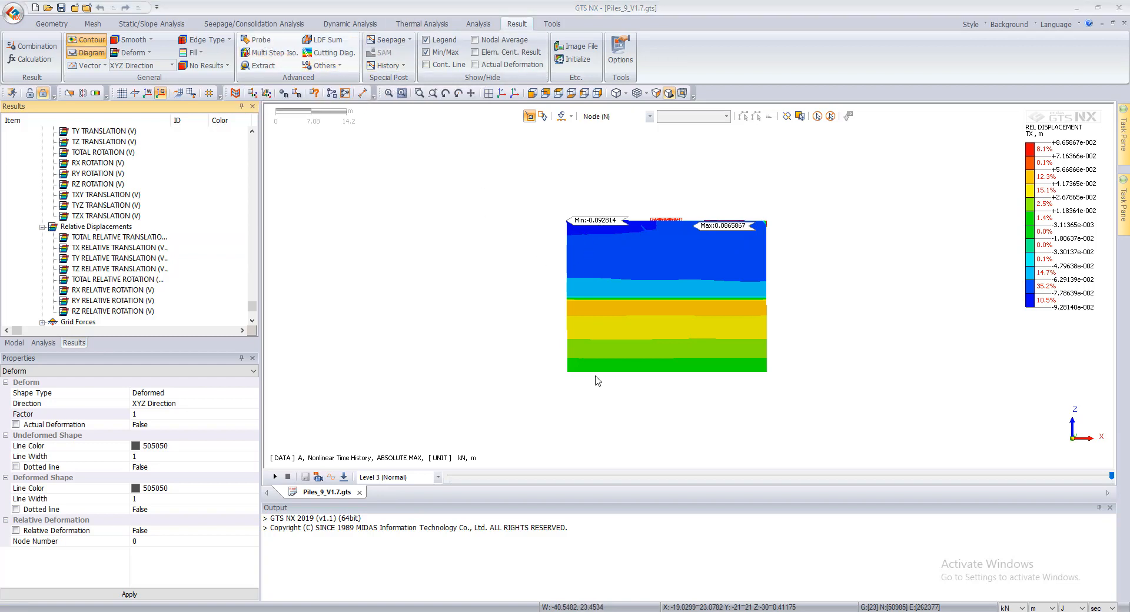
left_click(598, 373)
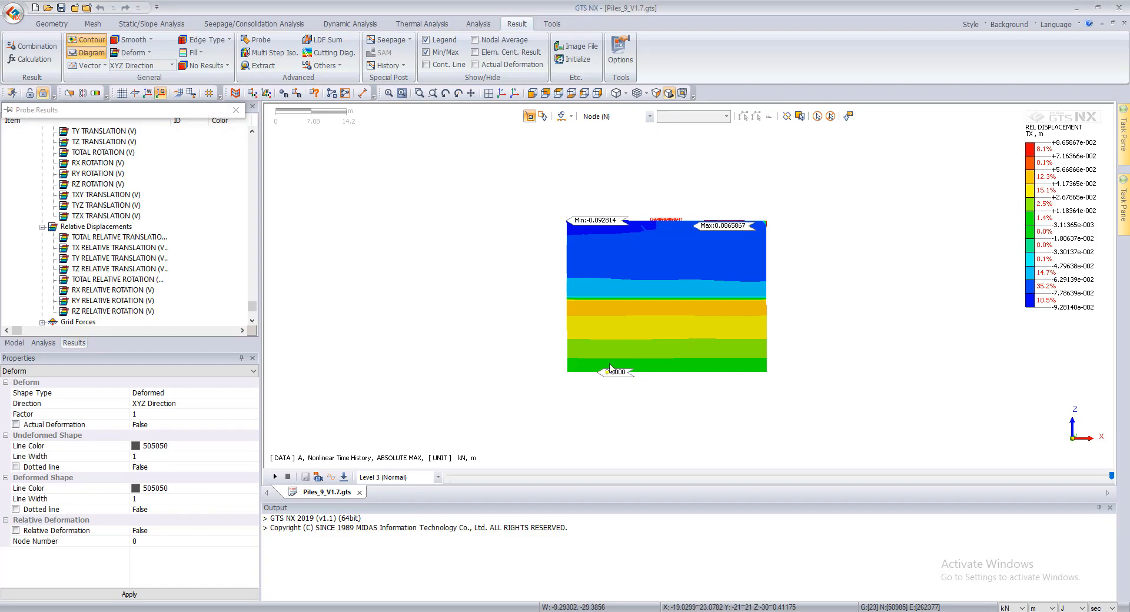
left_click(614, 363)
left_click(617, 336)
left_click(623, 311)
left_click(623, 296)
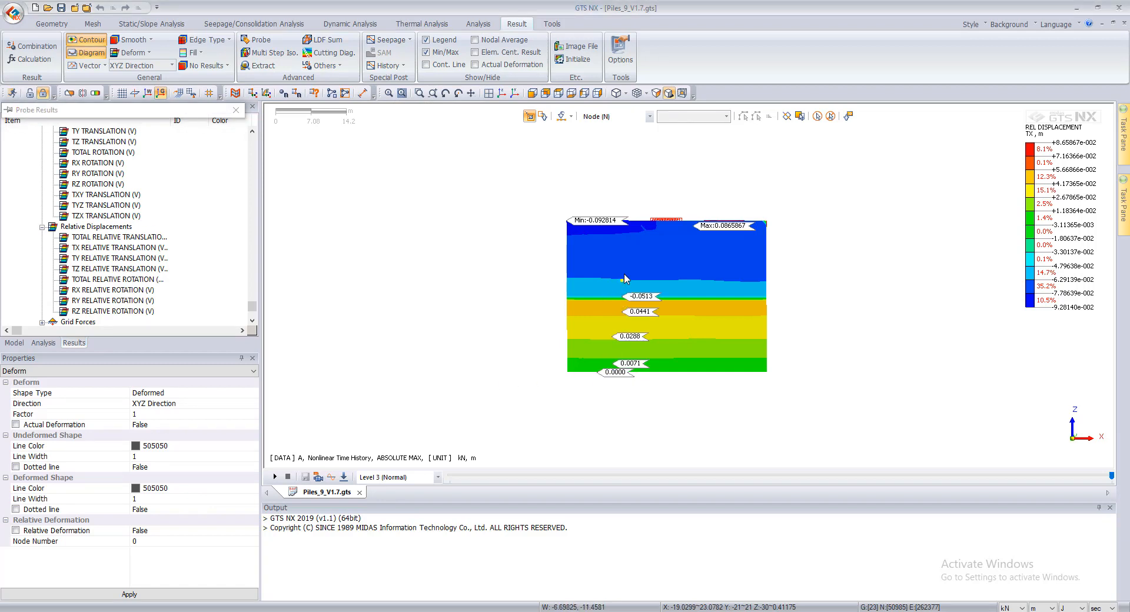
left_click(626, 280)
left_click(630, 265)
left_click(634, 255)
left_click(646, 245)
left_click(649, 240)
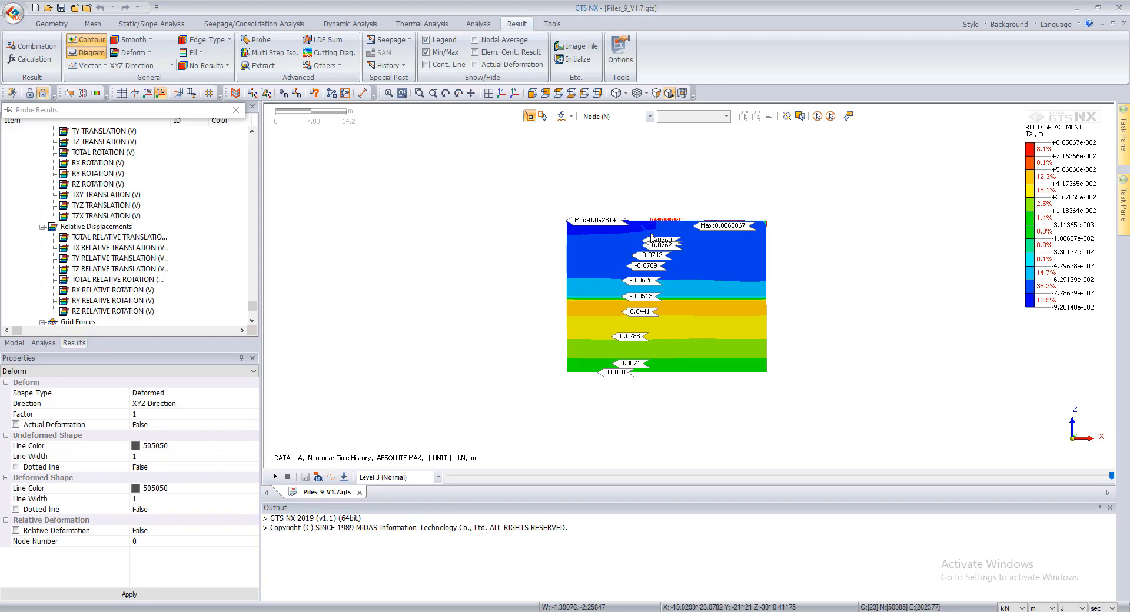
left_click(657, 230)
left_click(673, 224)
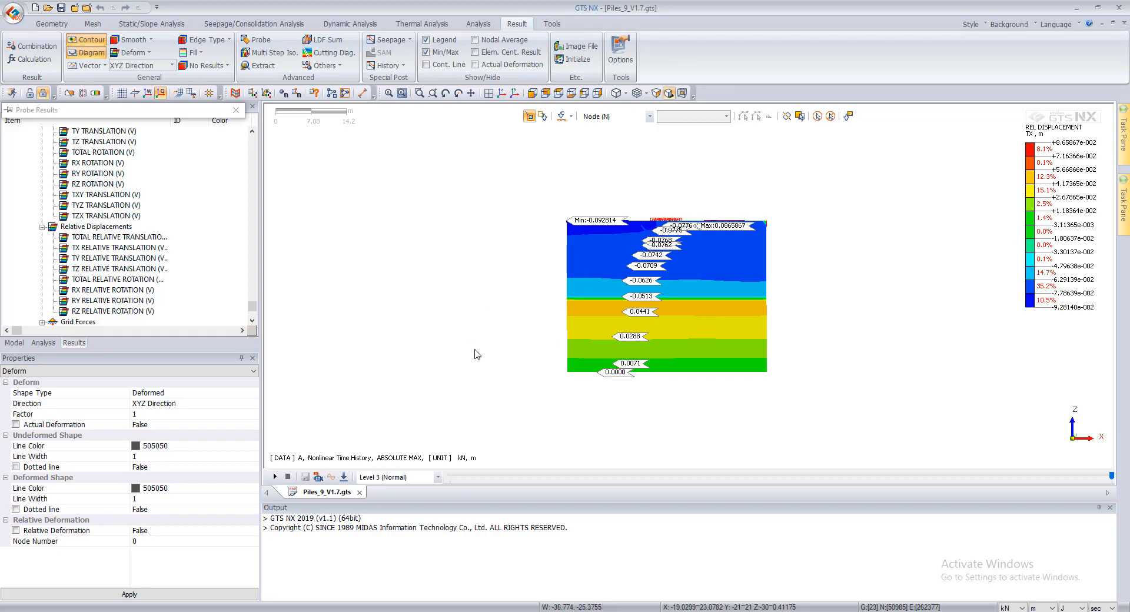
left_click(236, 109)
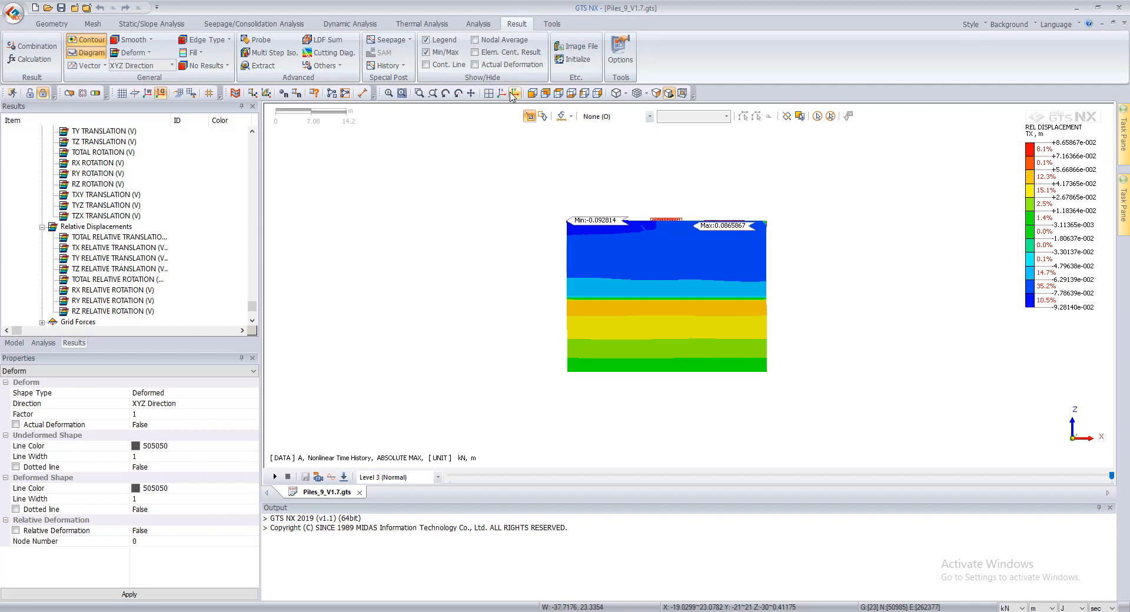
- Play the animation of the TX relative translation contour in an isometric view
left_click(502, 93)
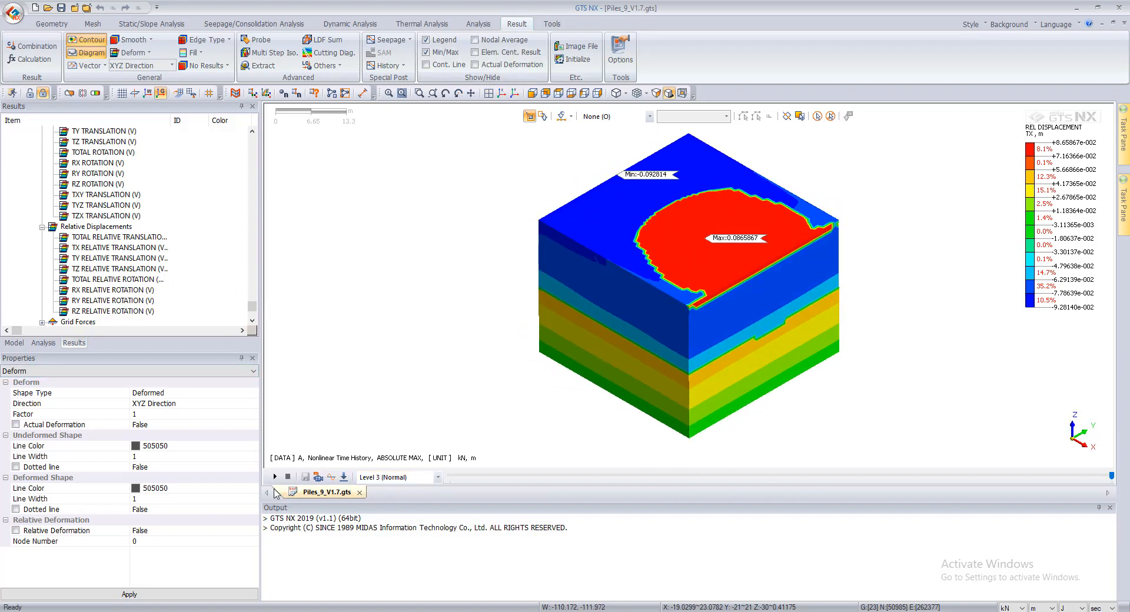
left_click(275, 477)
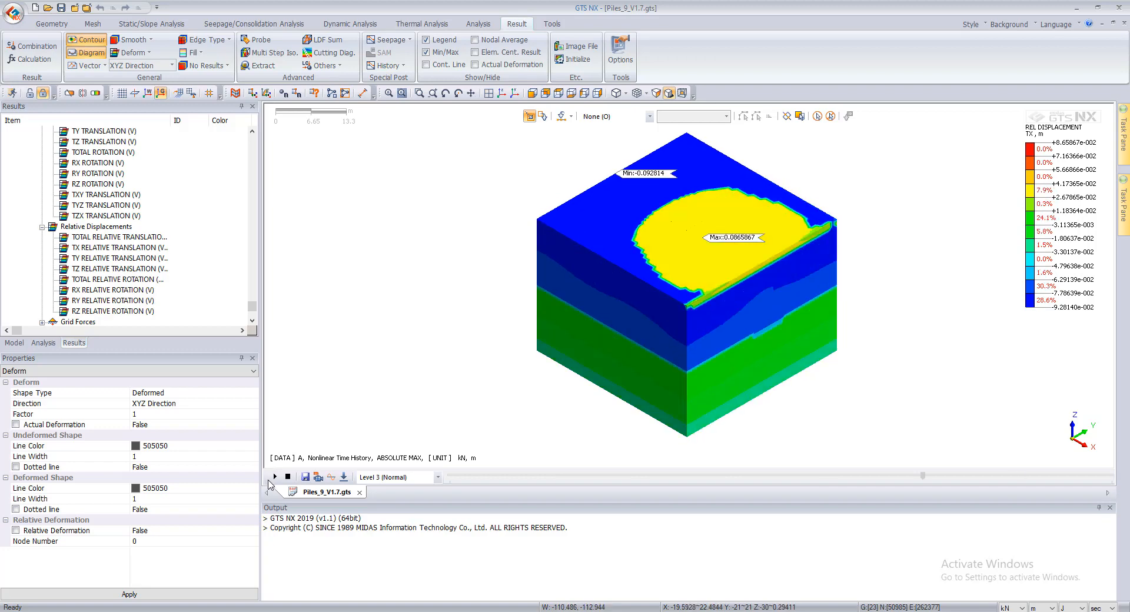
- Display the total translation contour, play its multi-step time history animation and stop it
scroll(77, 269, "up", 2)
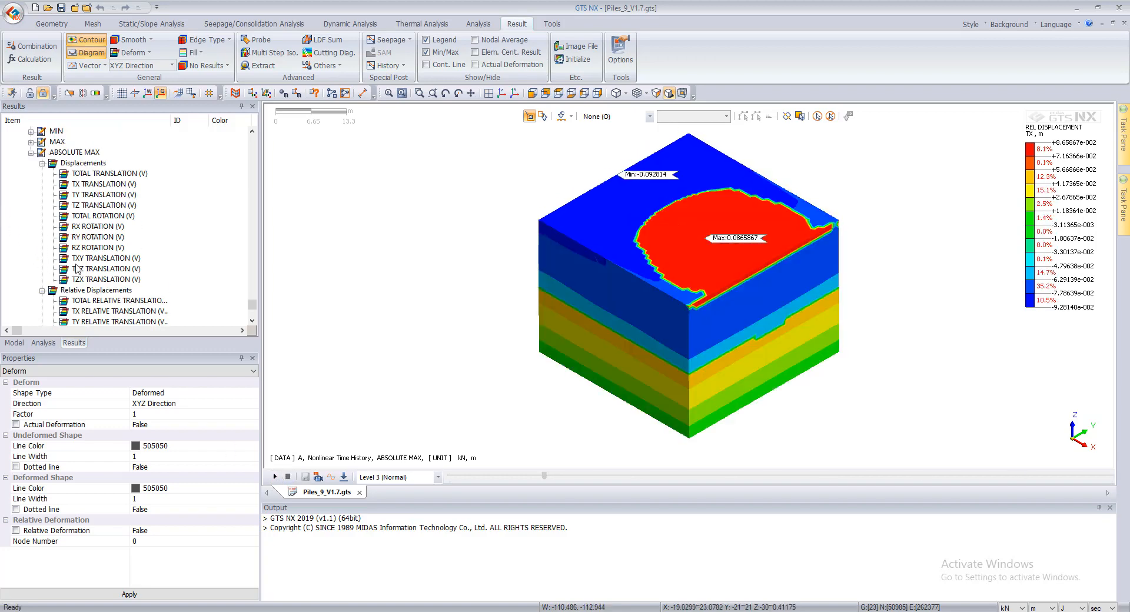
left_click(79, 175)
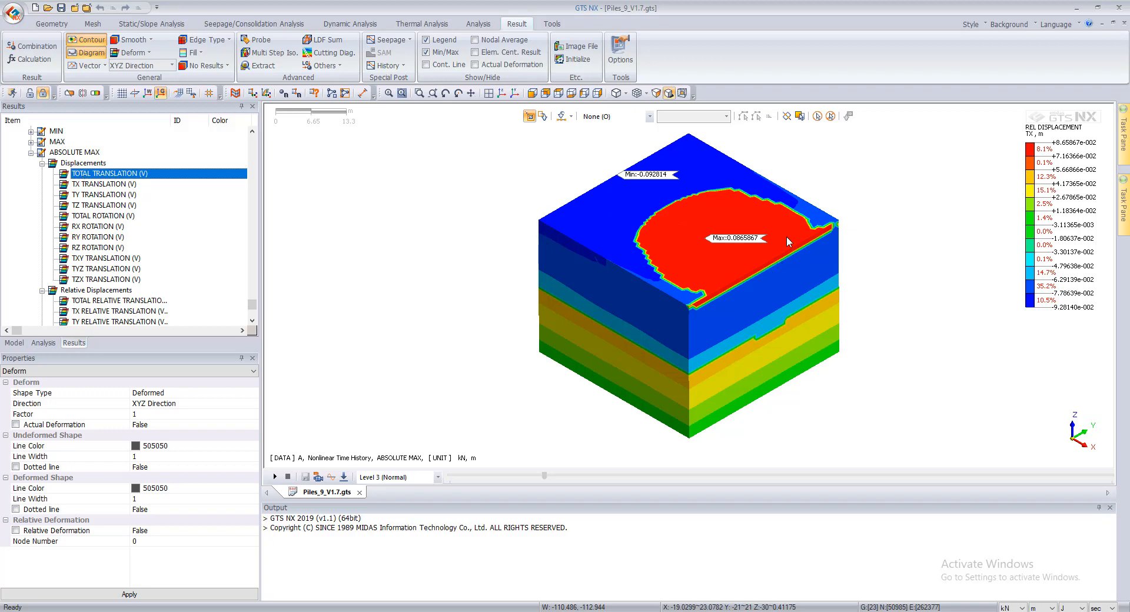
left_click(275, 476)
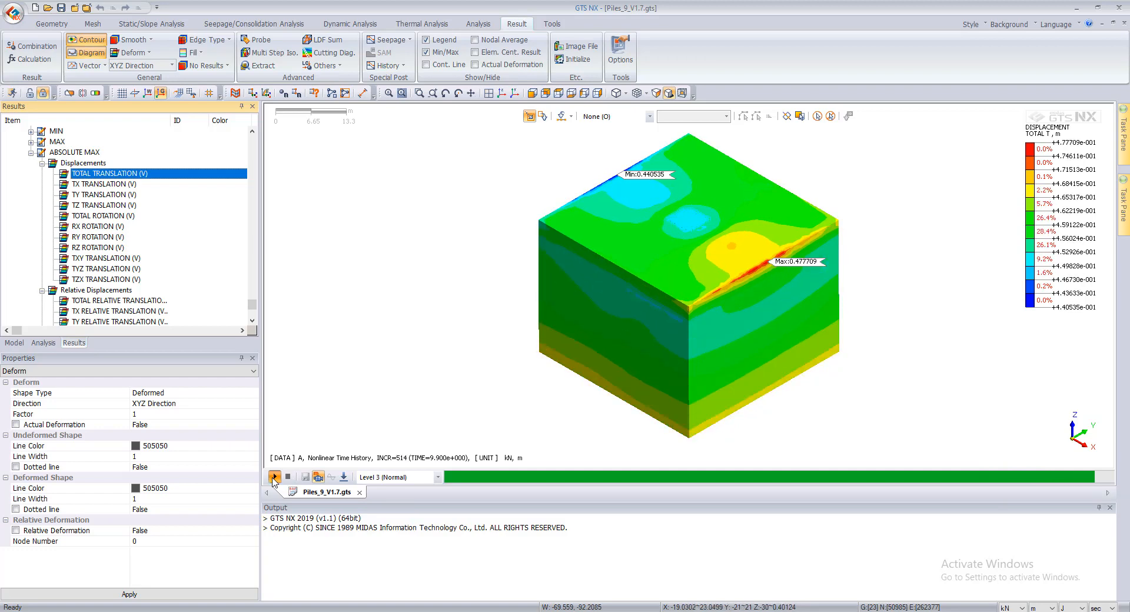
left_click(288, 480)
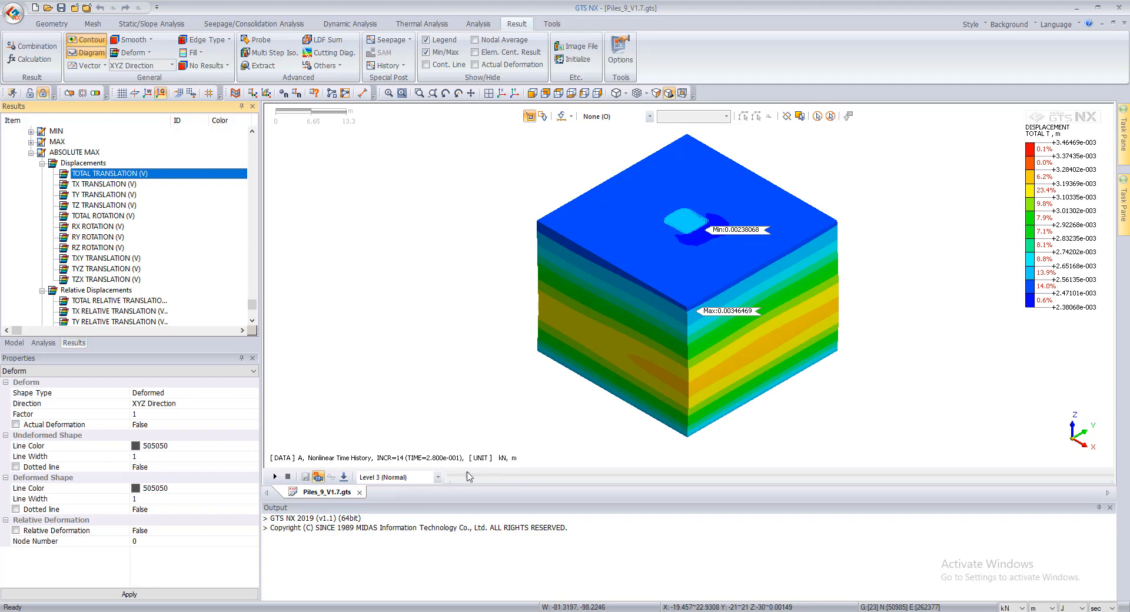
- Hide all mesh sets except the piles and return to the results list
scroll(91, 316, "down", 7)
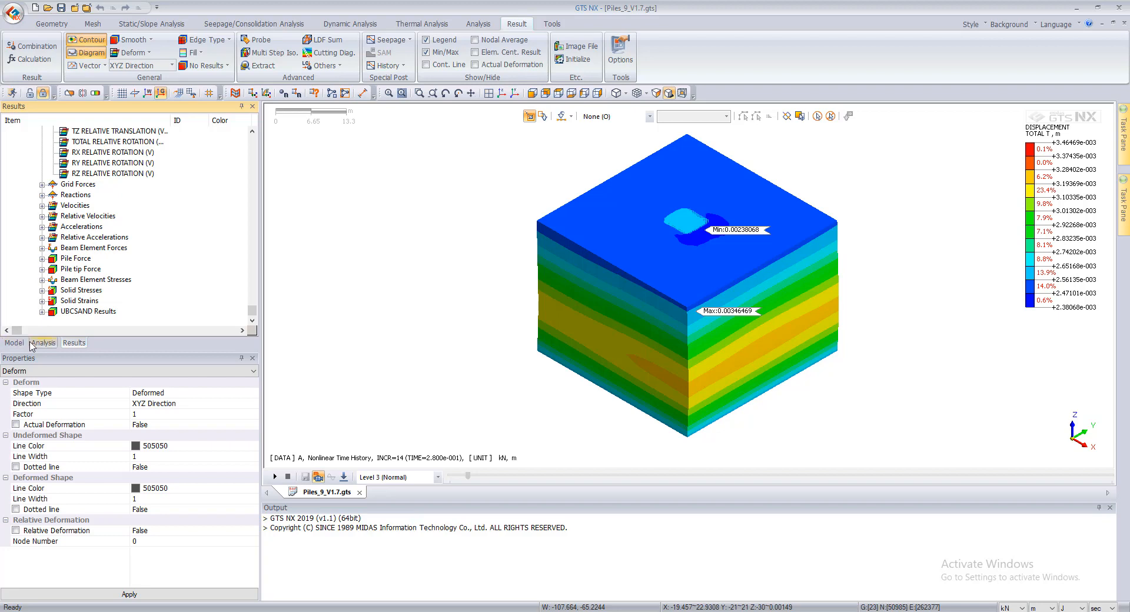
left_click(24, 345)
left_click(20, 174)
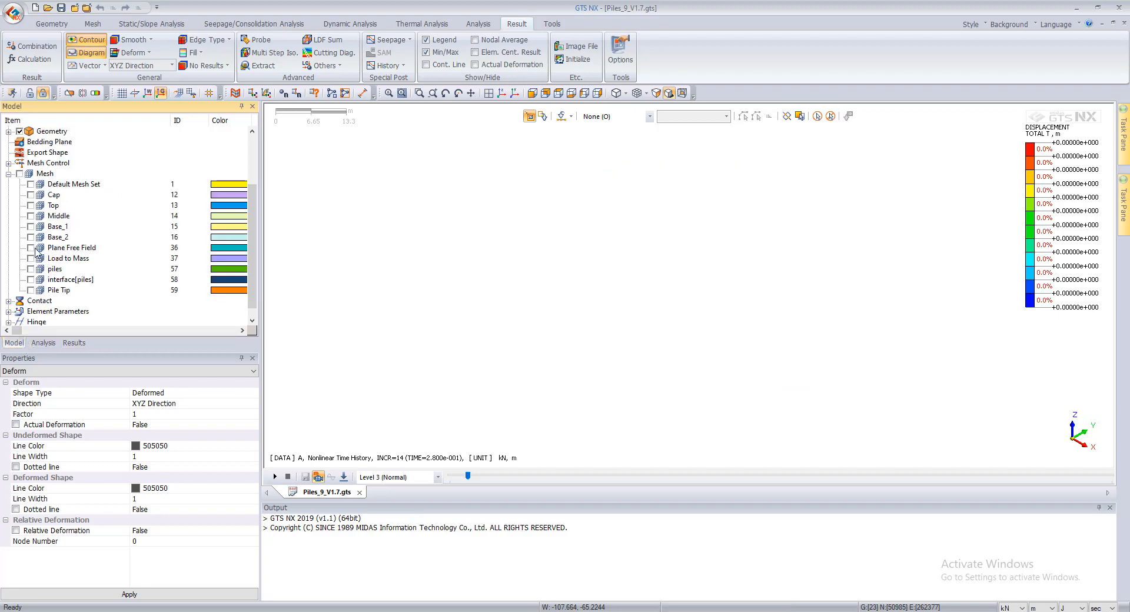
left_click(30, 269)
left_click(74, 342)
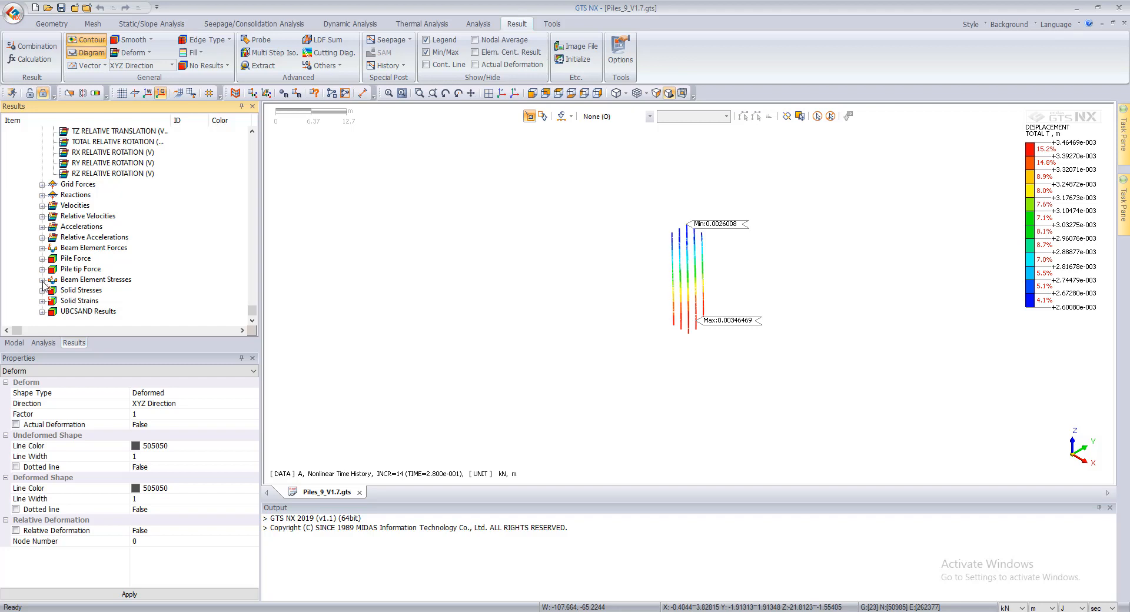
- Display the Bending Moment Y diagram of the beam element forces on the piles and examine it from standard orthogonal views
left_click(41, 248)
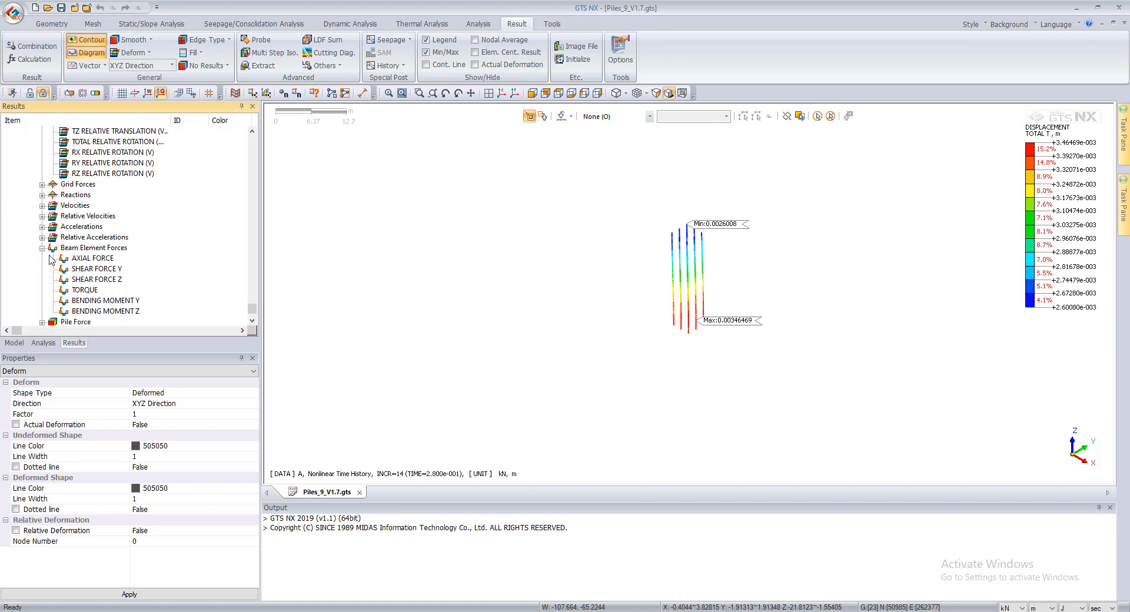
left_click(88, 302)
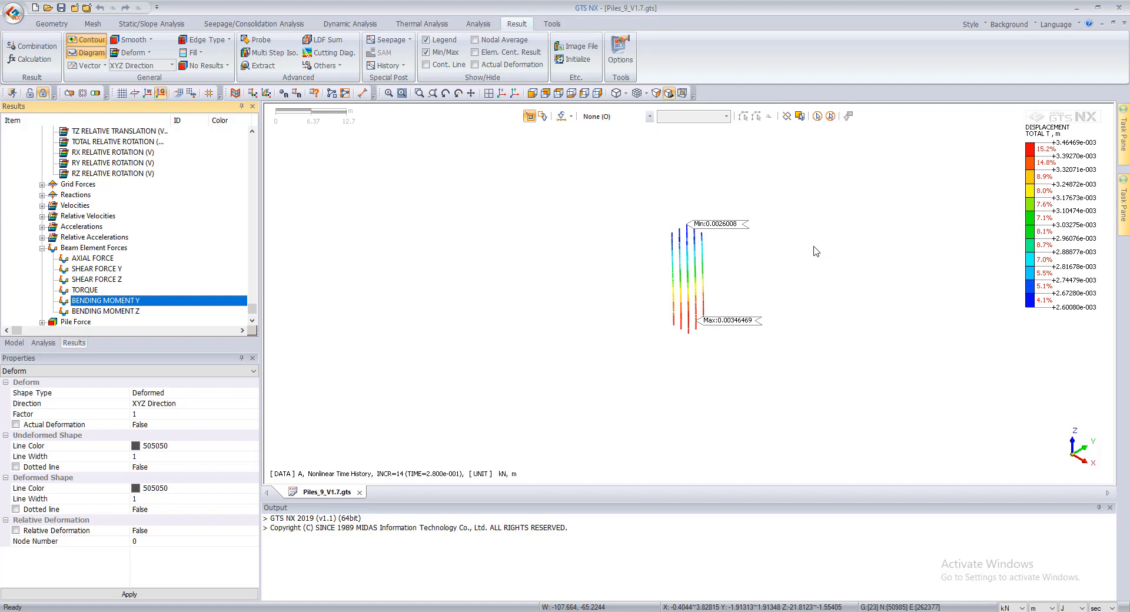
left_click(546, 94)
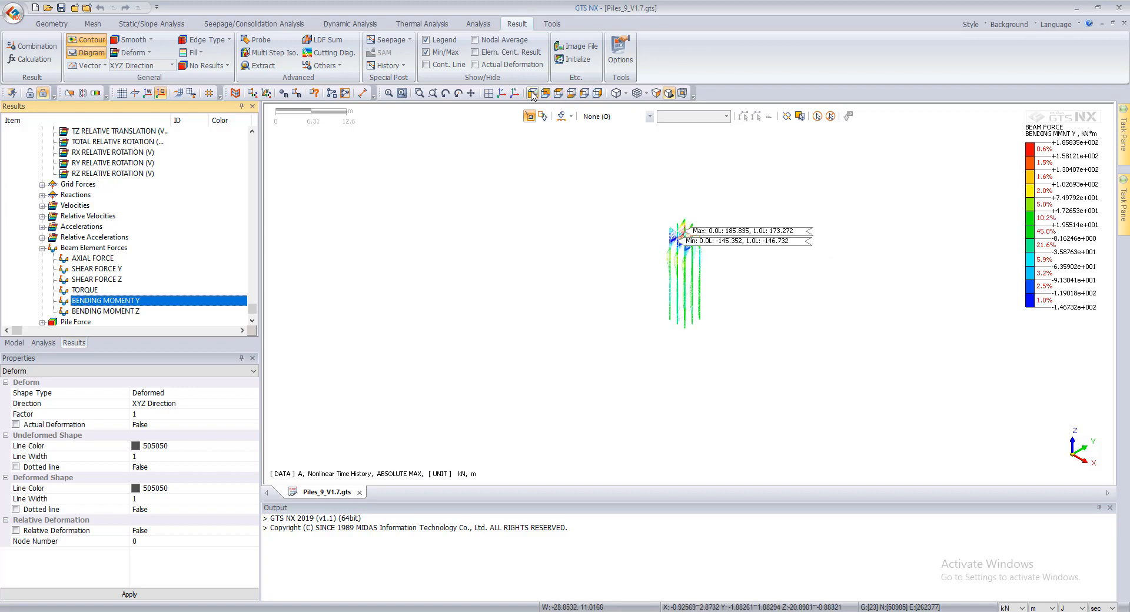
left_click(583, 94)
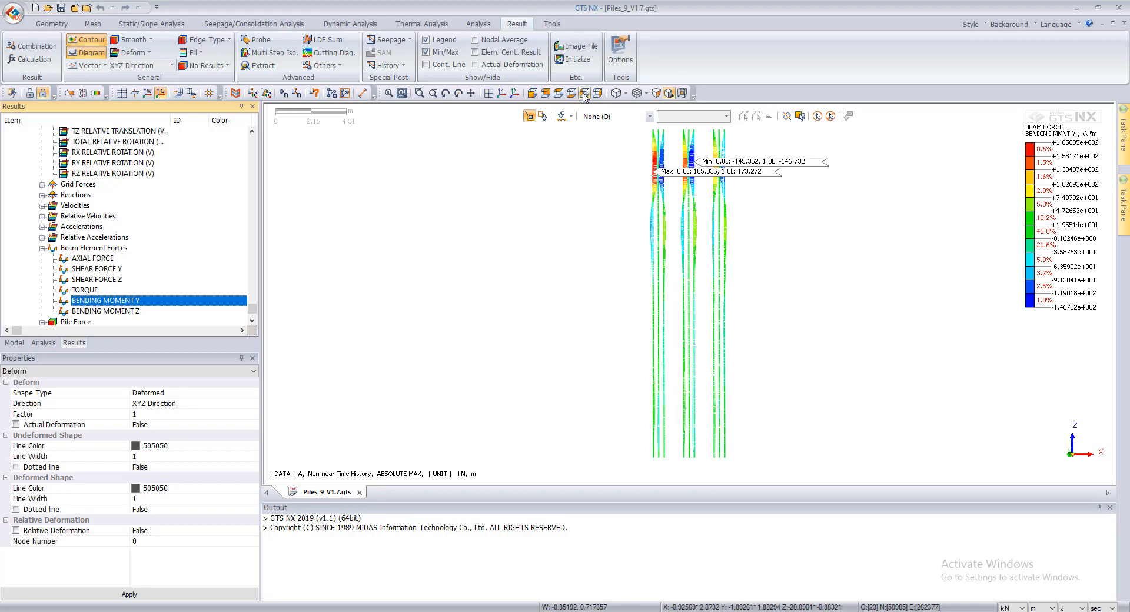
left_click(544, 93)
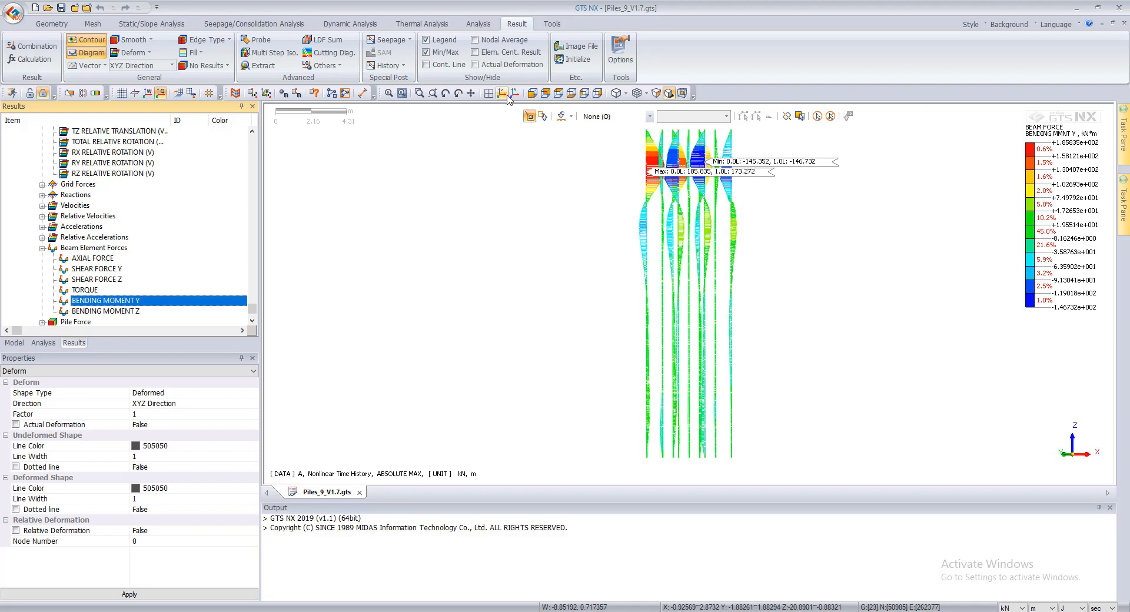
- Display the beam axial force diagram on the piles and examine it in a side view of the YZ plane
left_click(82, 258)
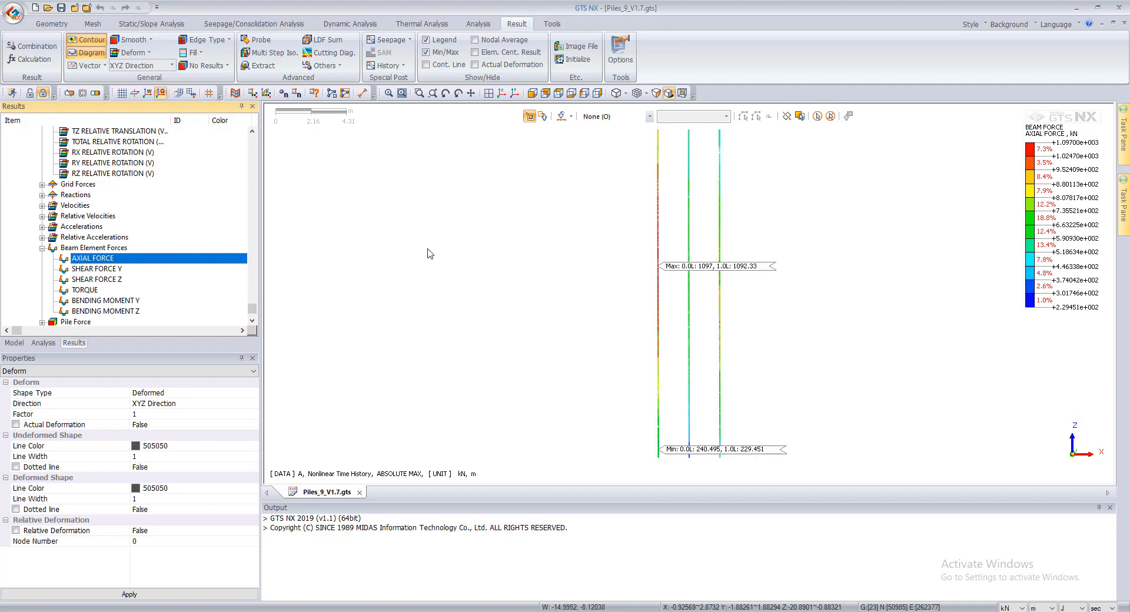
left_click(585, 95)
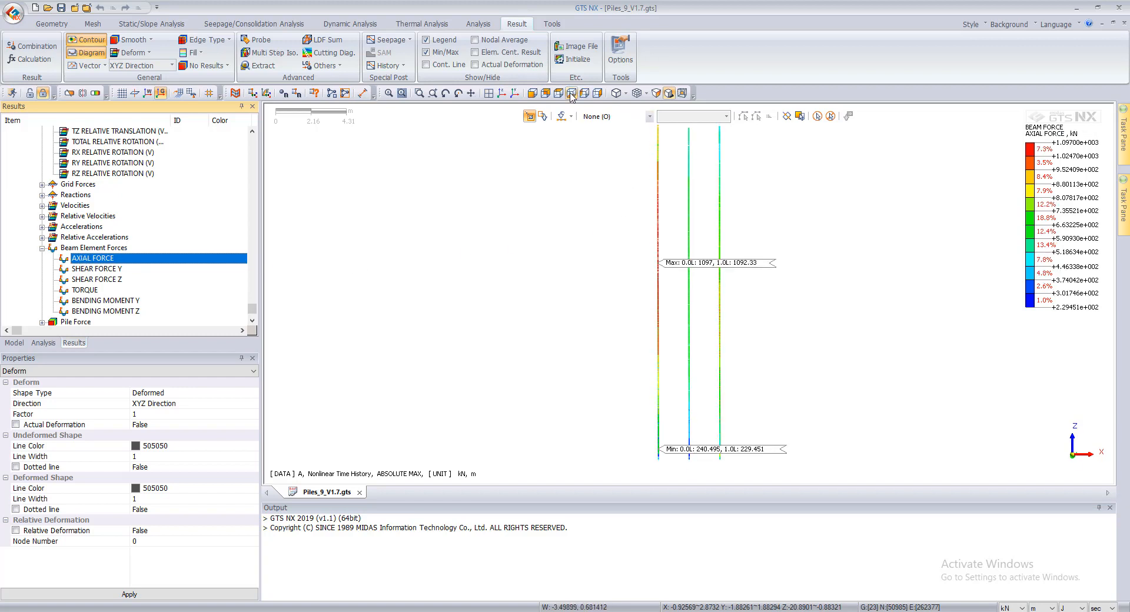
left_click(586, 94)
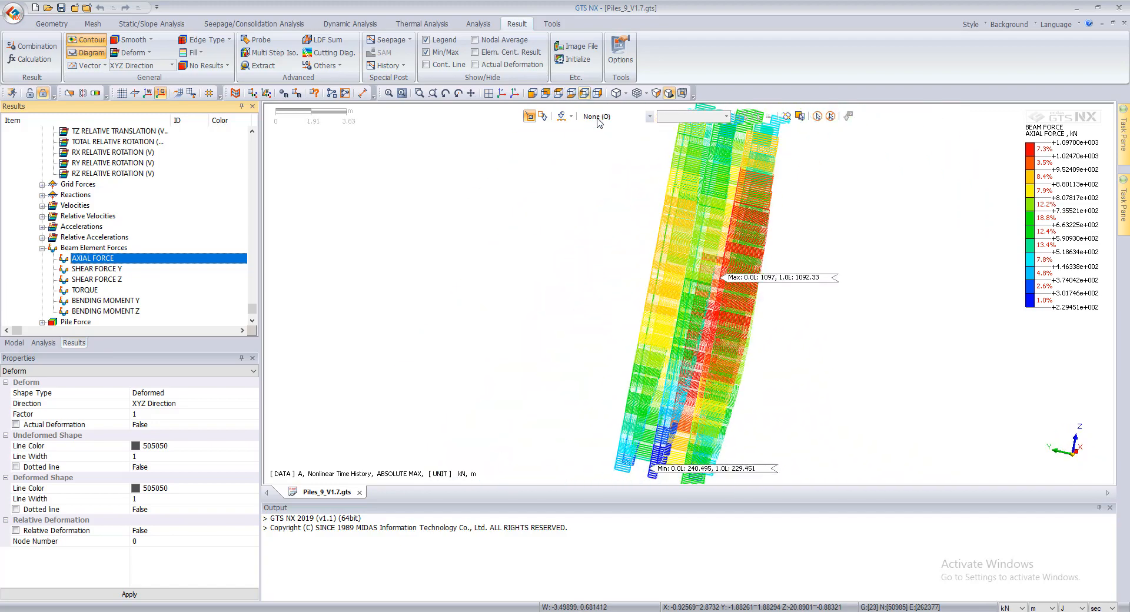
- Start a results extraction for analysis set A with result type Beam Element Forces and result BENDING MOMENT Y
left_click(259, 65)
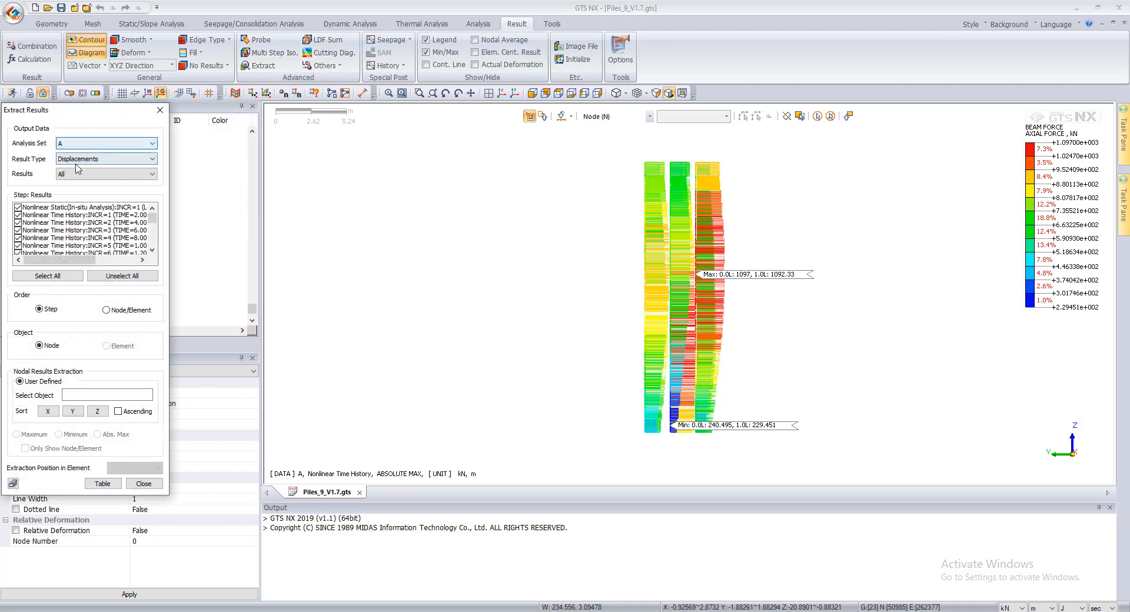
left_click(82, 159)
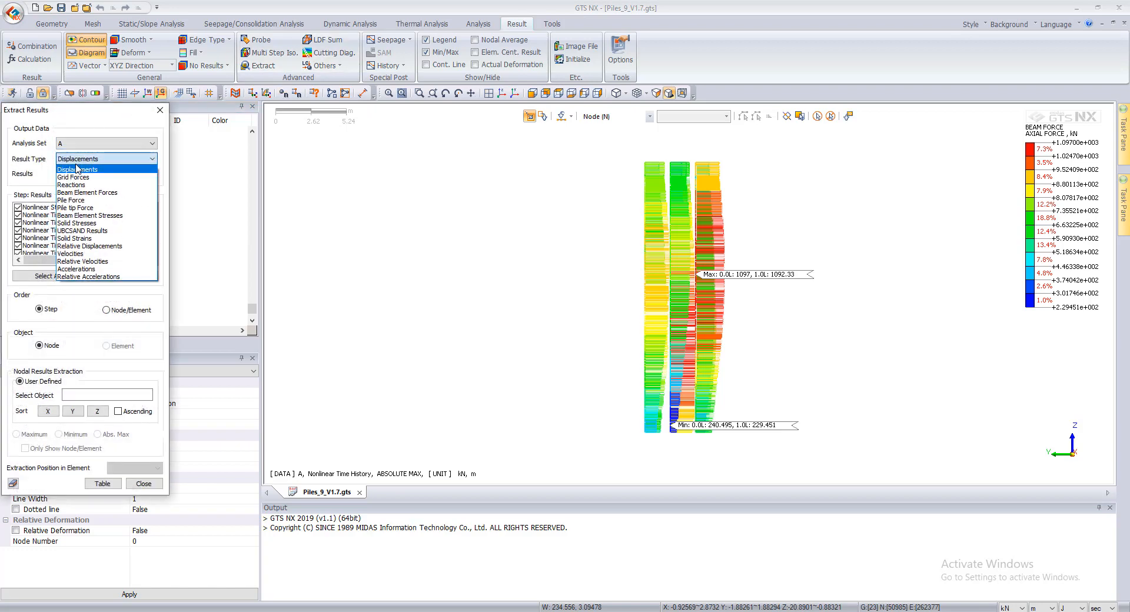
left_click(101, 193)
left_click(91, 175)
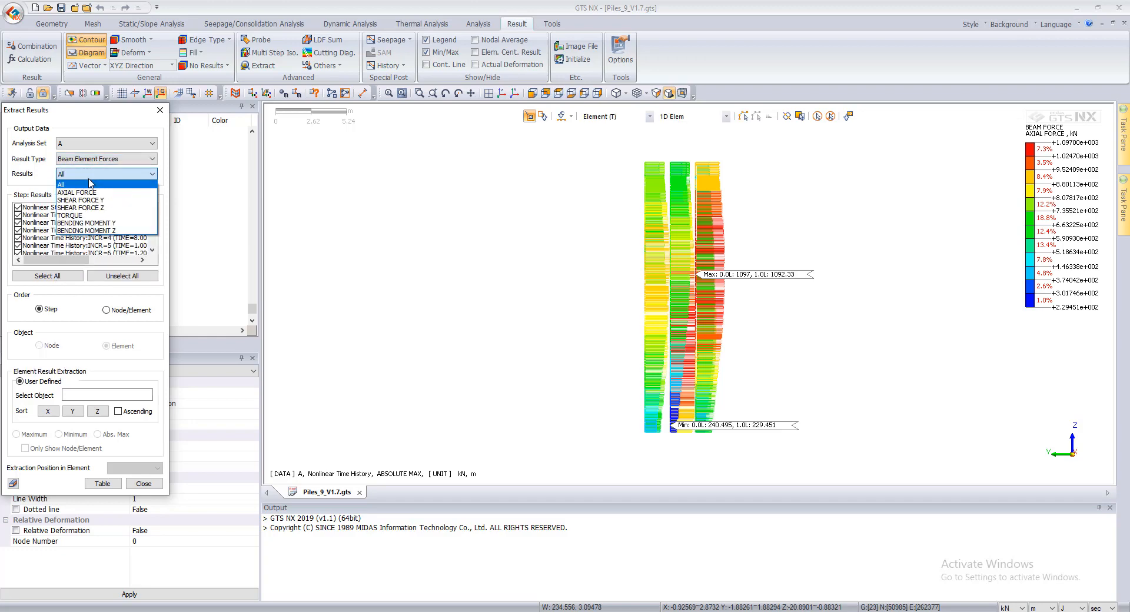
left_click(104, 223)
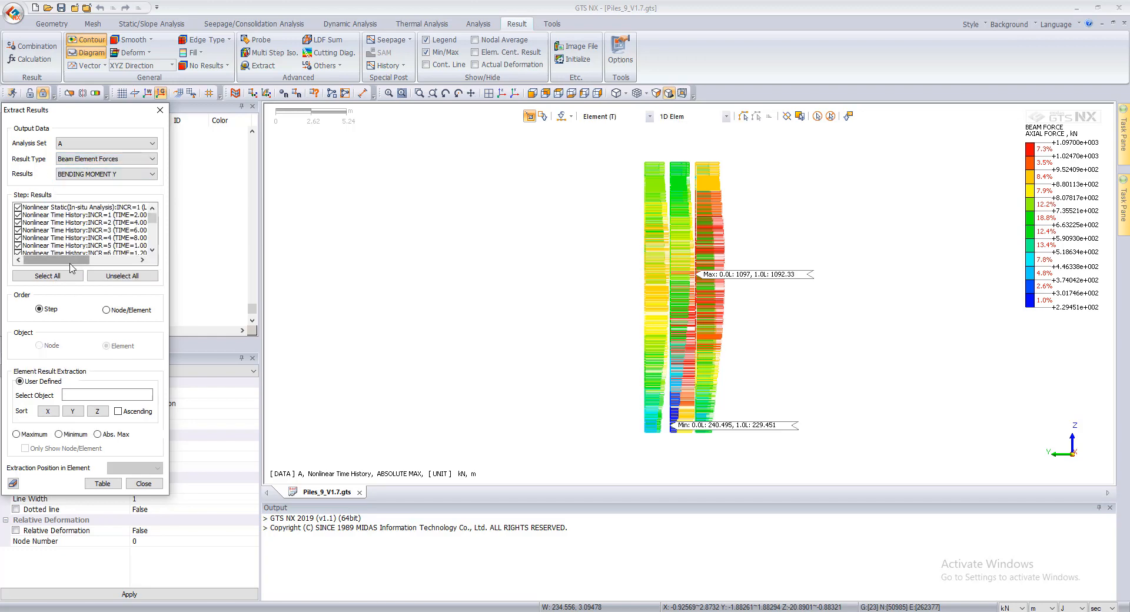
- Exclude every result step from the extraction except Nonlinear Time History: ABSOLUTE MAX
left_click_drag(153, 217, 152, 256)
left_click(120, 208)
scroll(111, 228, "down", 10)
scroll(111, 231, "down", 15)
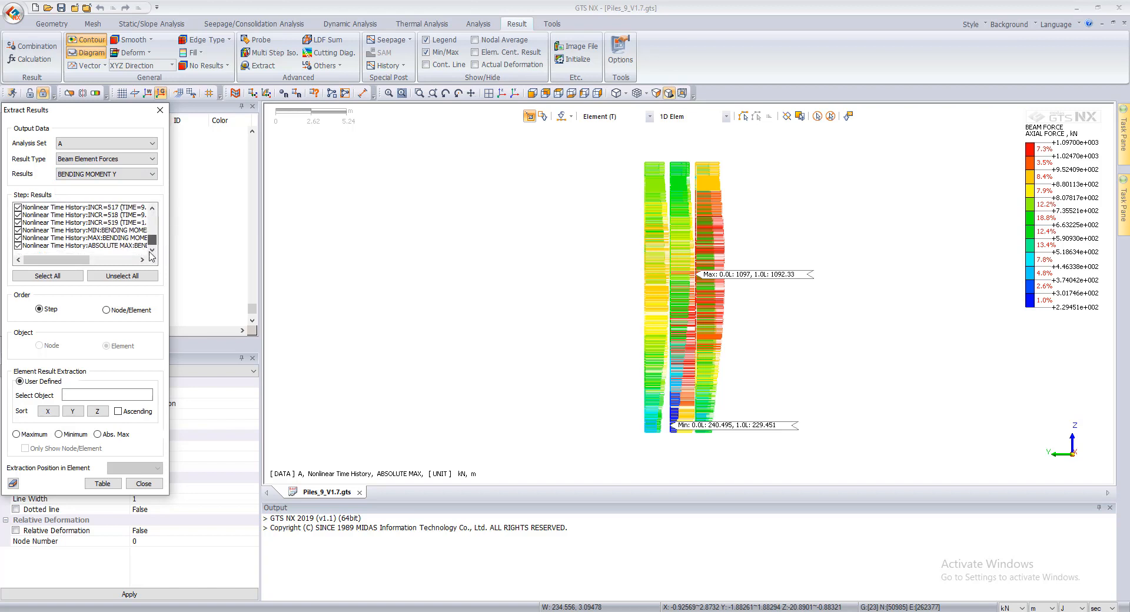
left_click(105, 238, "shift")
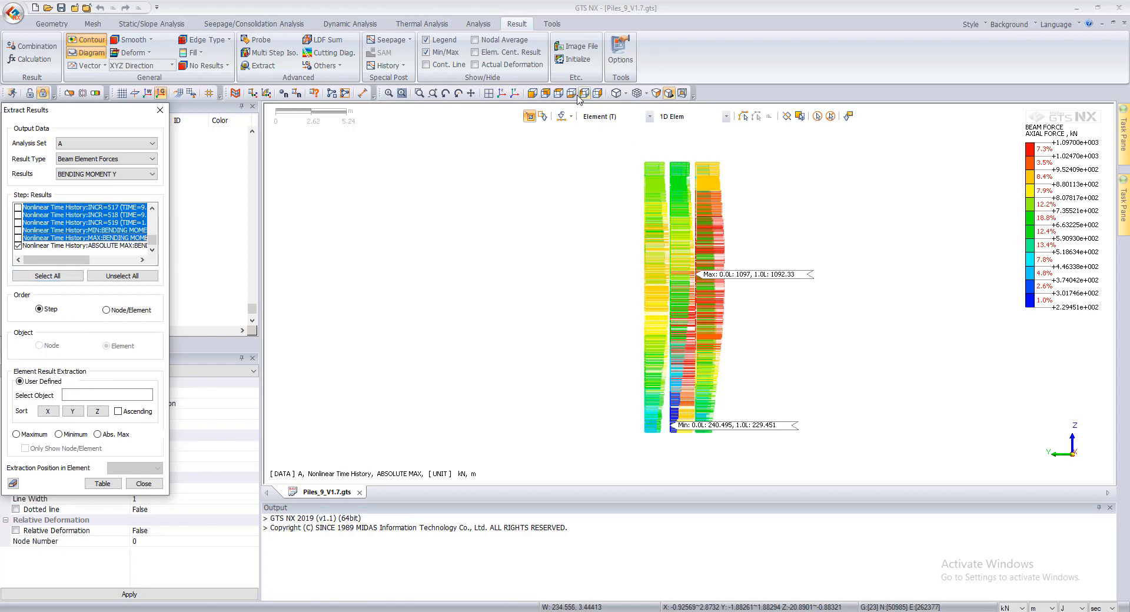
- Select the elements of the corner pile at minimum X and Y, sort them by Z and generate the bending moment table
left_click(501, 93)
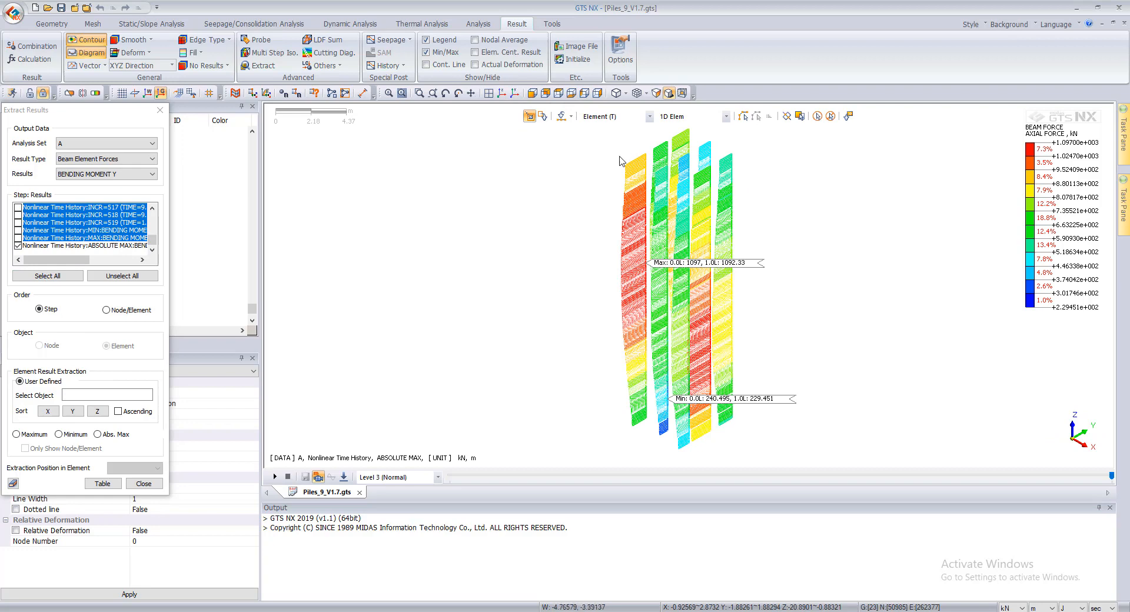
middle_click_drag(603, 210, 592, 235)
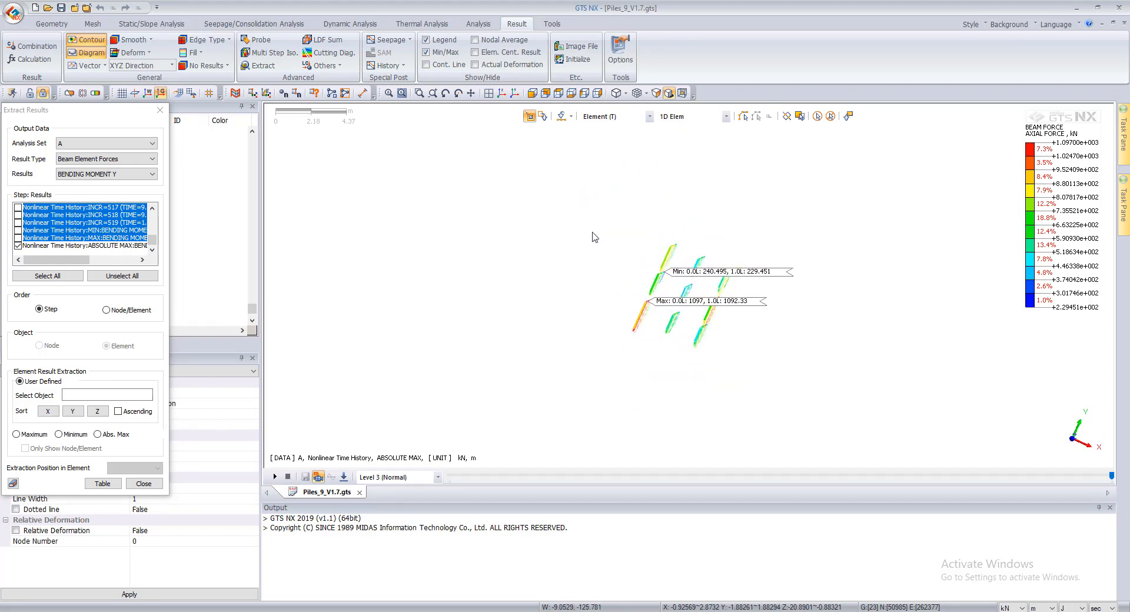
left_click_drag(629, 299, 658, 339)
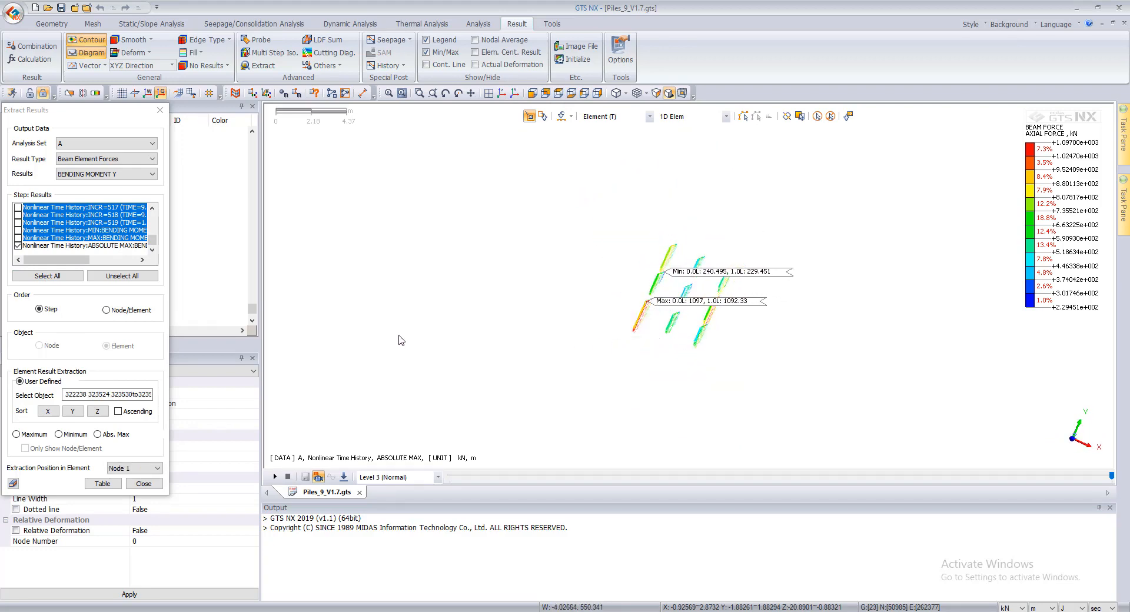
left_click(98, 411)
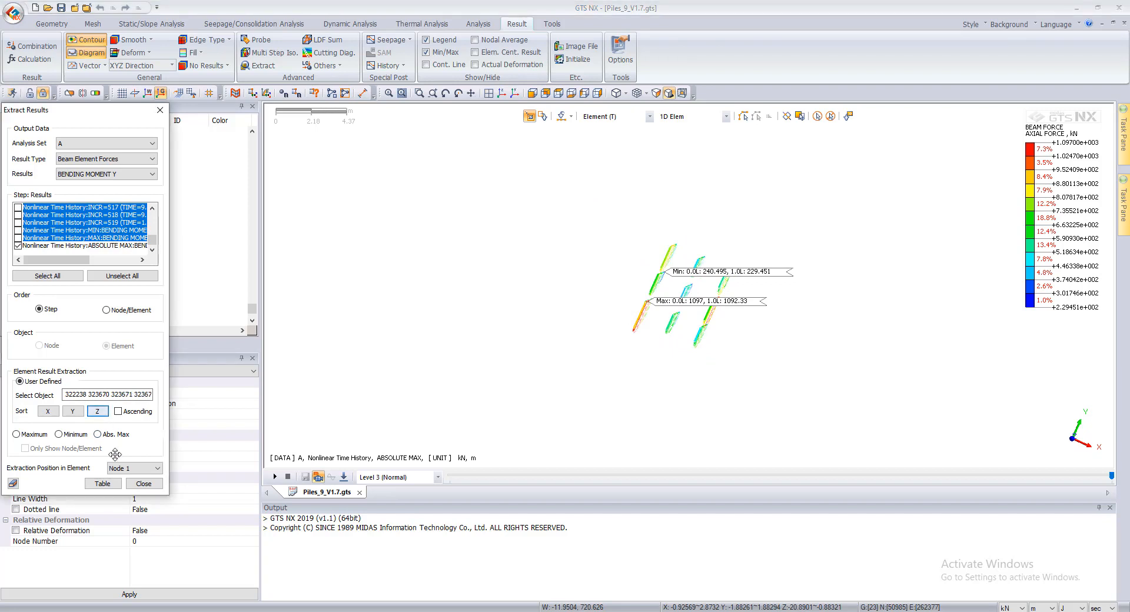
left_click(110, 488)
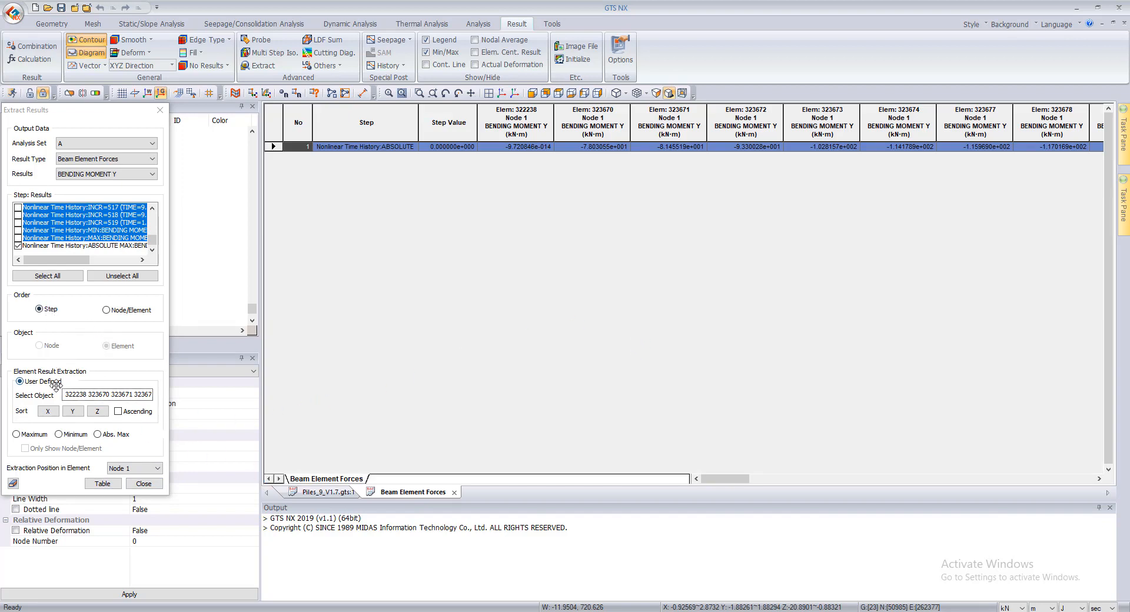
- Generate the bending moment table again in Node/Element order and graph Bending Moment Y against the Z coordinate
left_click(117, 312)
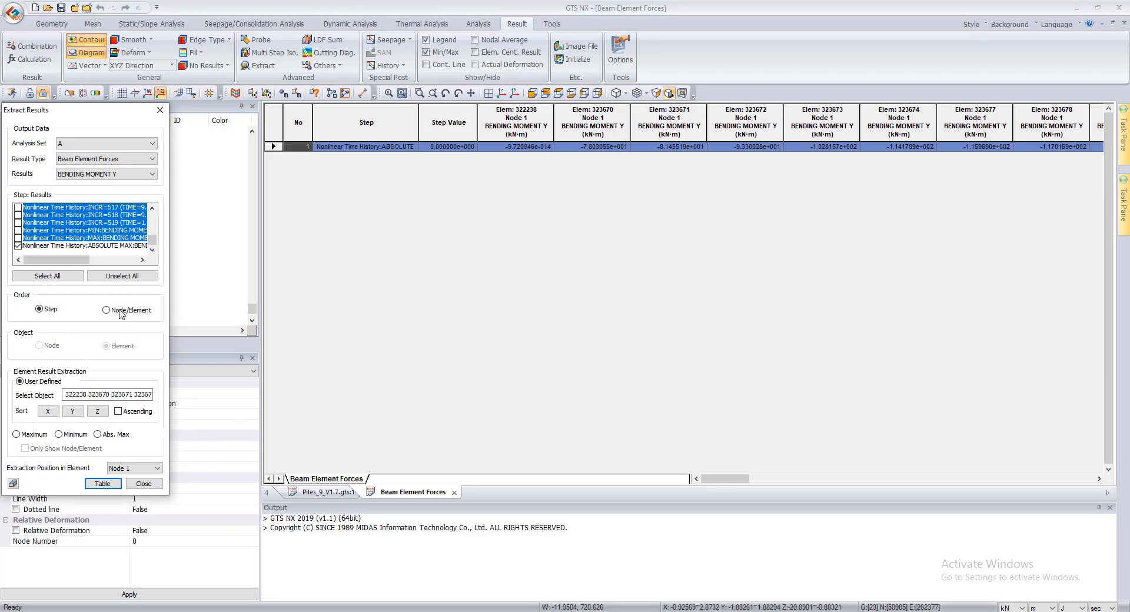
left_click(115, 483)
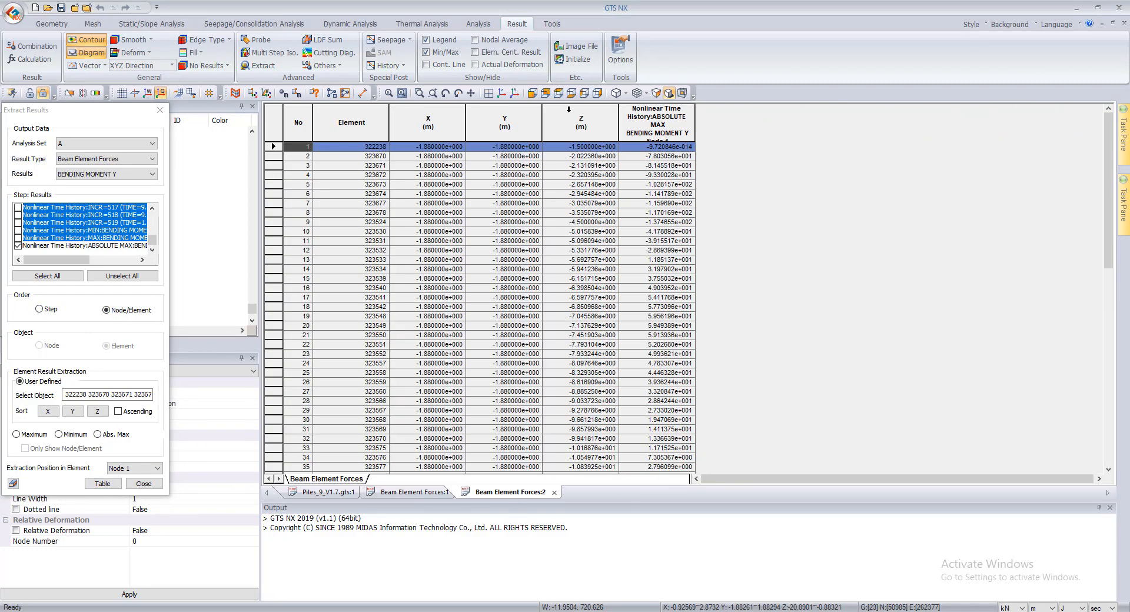
left_click_drag(569, 109, 650, 127)
right_click(649, 128)
left_click(683, 163)
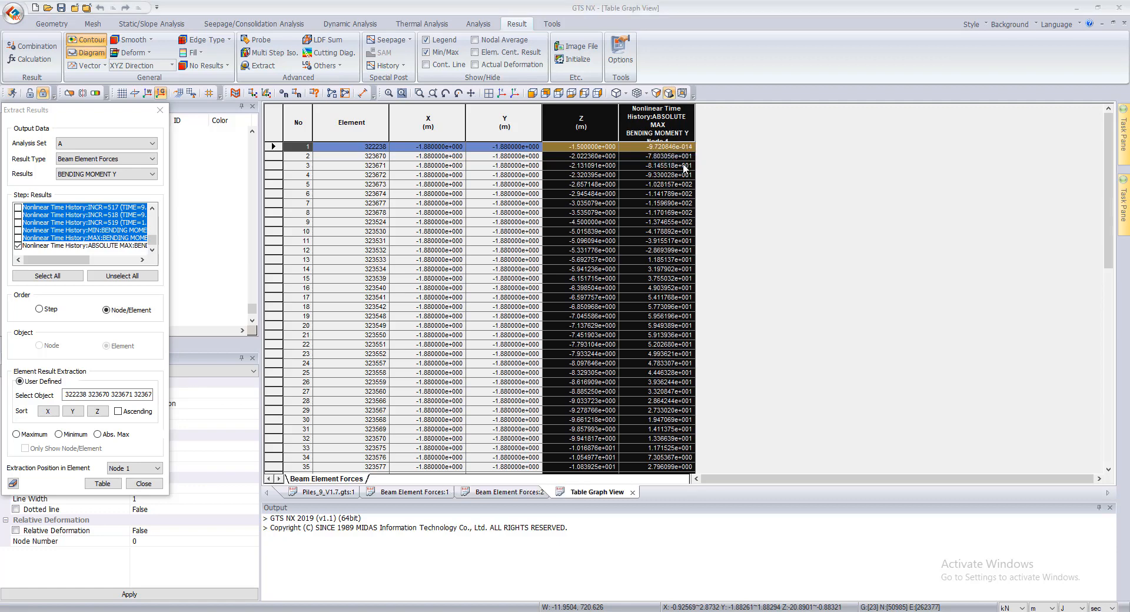
left_click(670, 390)
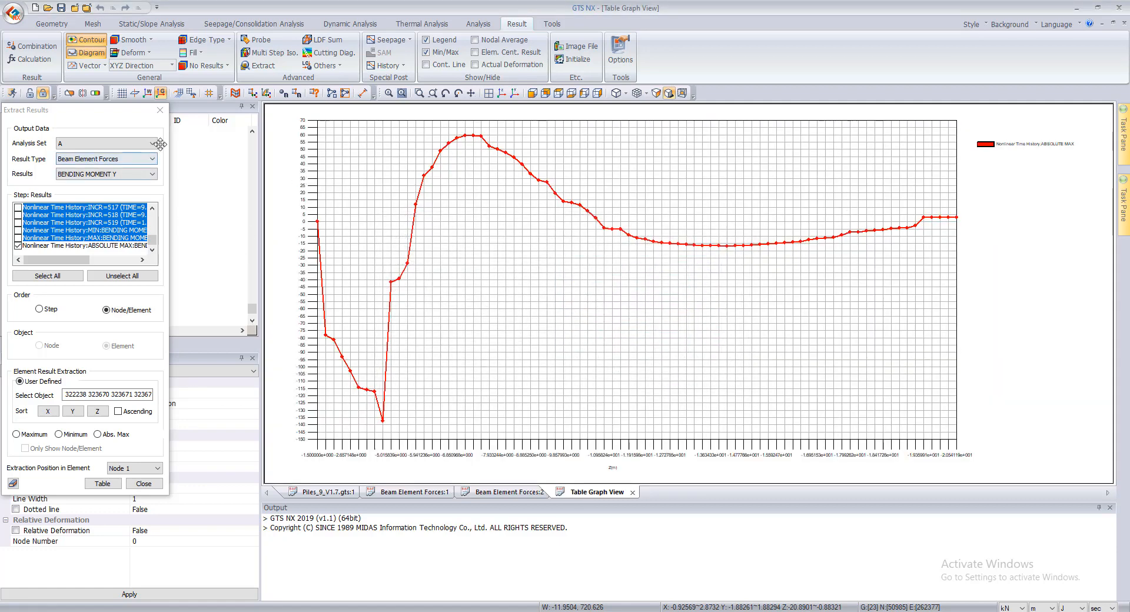
- Close the table graph, both Beam Element Forces tables and the results extraction
left_click(632, 492)
left_click(563, 492)
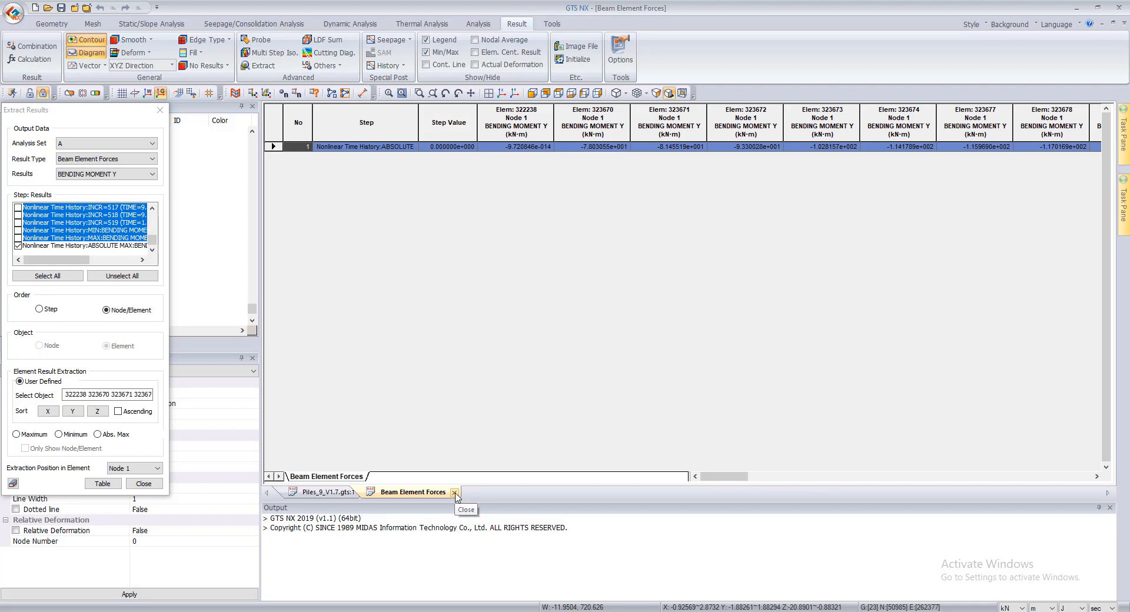
left_click(455, 492)
left_click(160, 110)
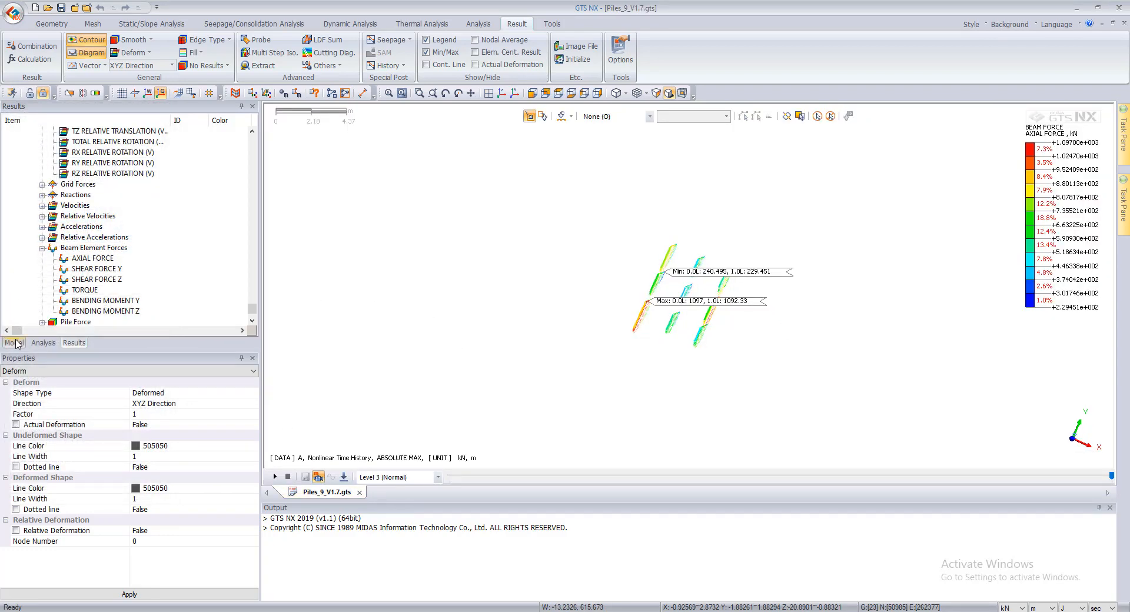
- Show the Cap, Top, Middle, Base_1 and Base_2 mesh sets together with the piles in a 3D view
left_click(13, 342)
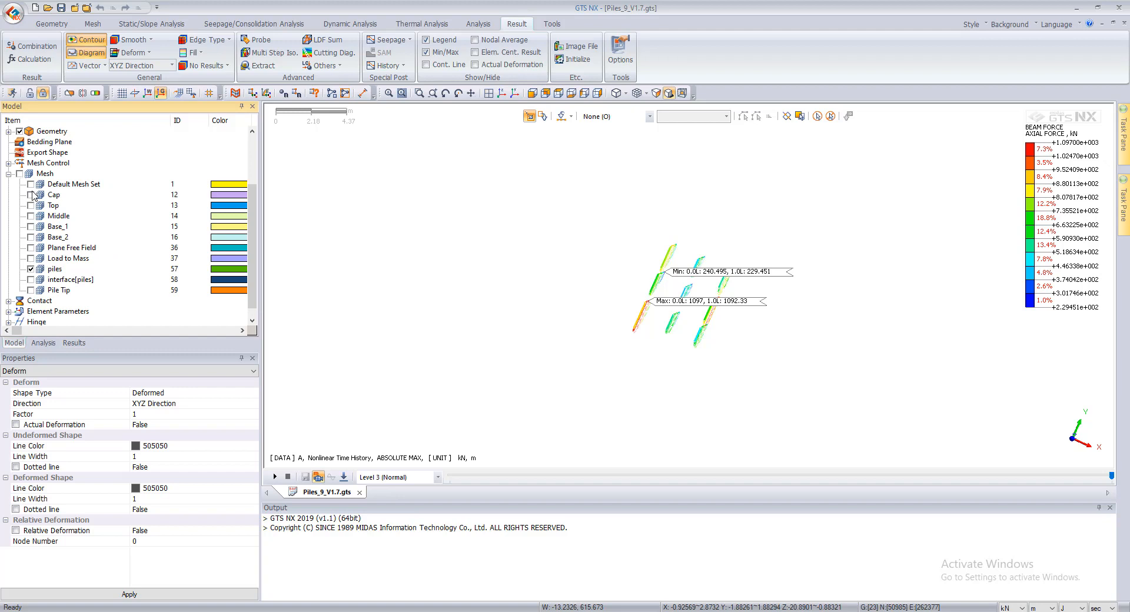
left_click(31, 195)
left_click(30, 205)
left_click(31, 226)
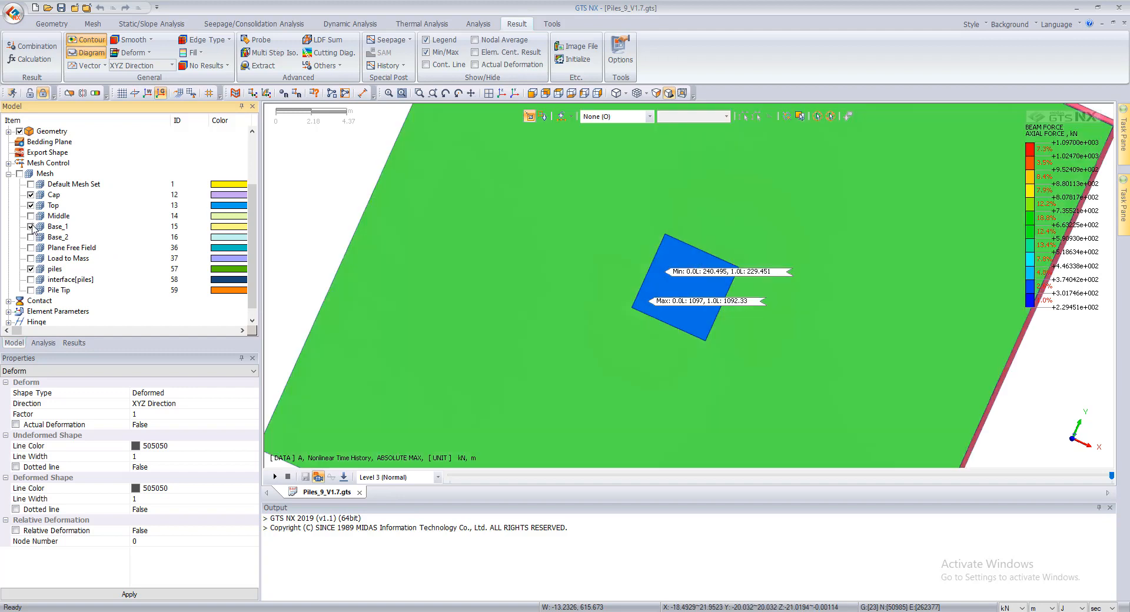
left_click(31, 237)
scroll(456, 260, "down", 6)
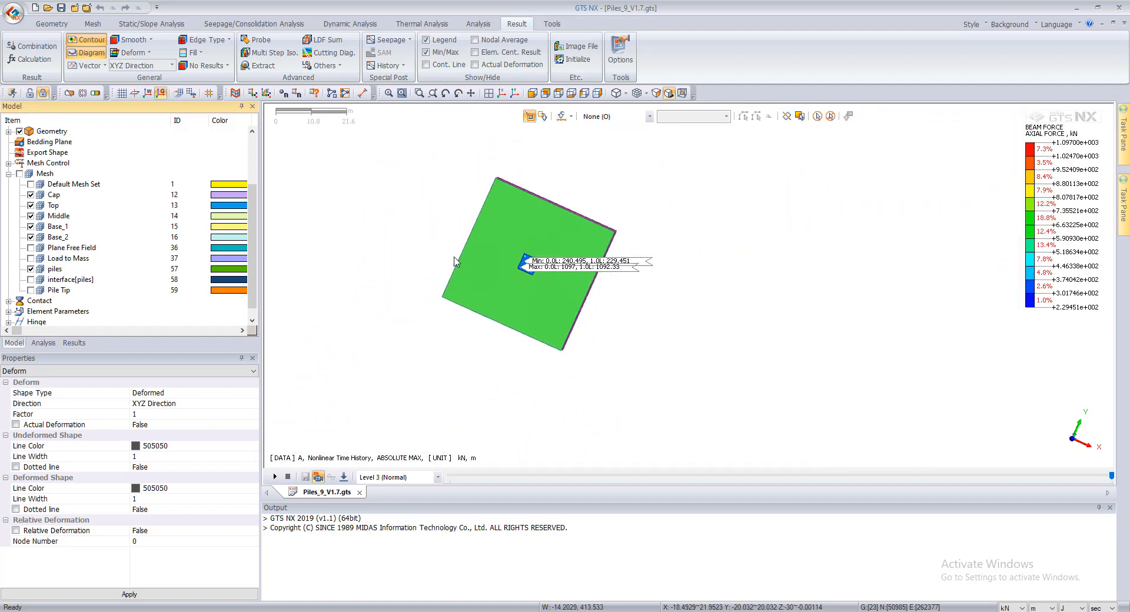
middle_click_drag(456, 259, 470, 190)
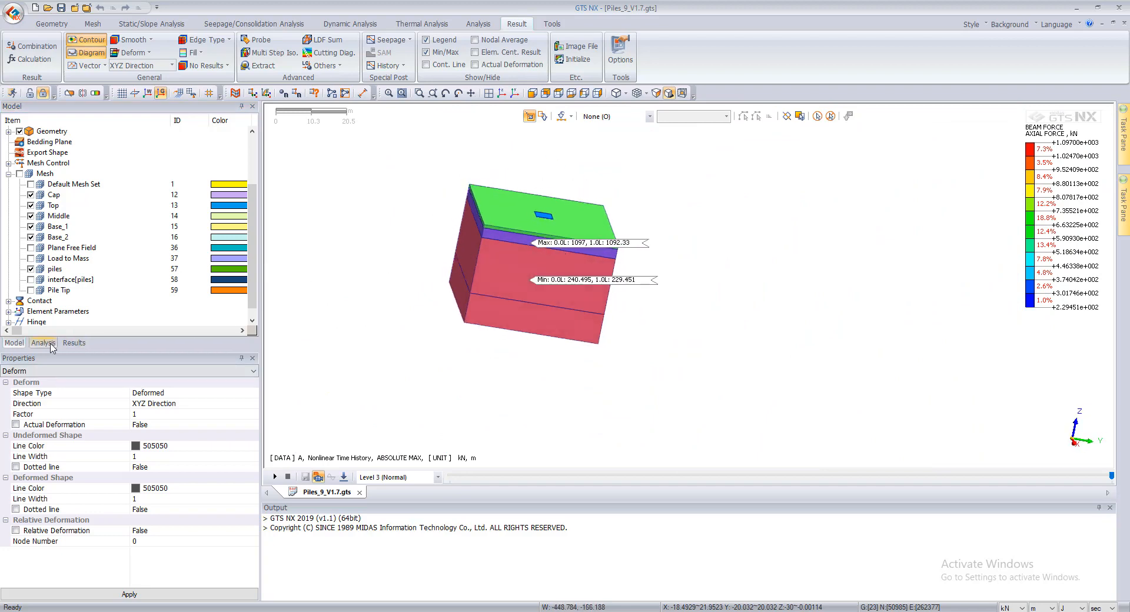
- Display the PORE PRESSURE RATIO contour from the UBCSAND results on the soil model
left_click(74, 342)
scroll(36, 209, "down", 2)
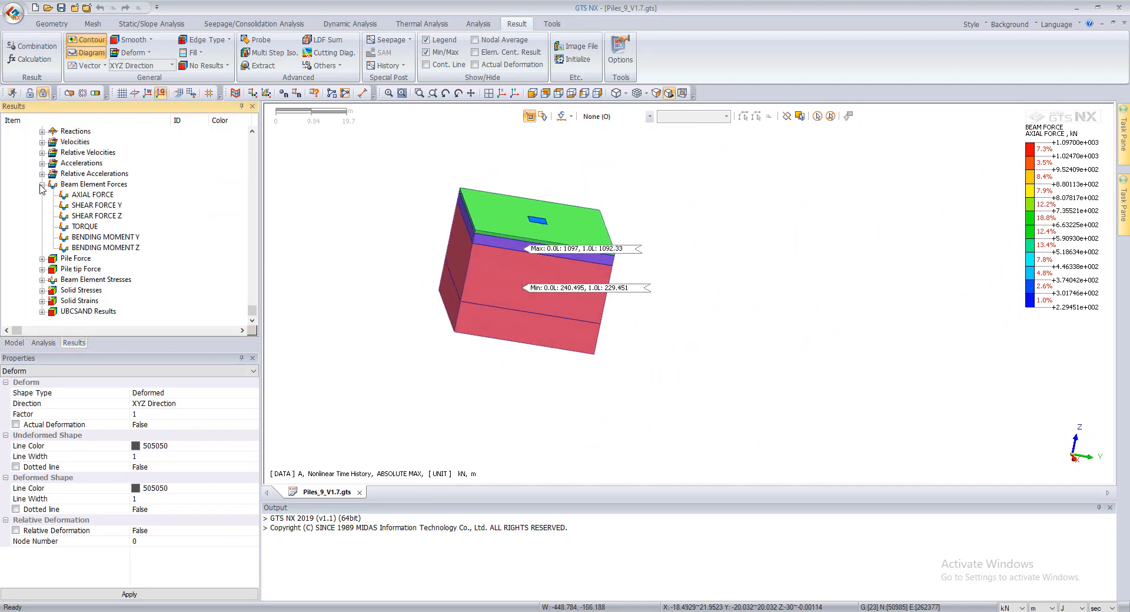
left_click(42, 184)
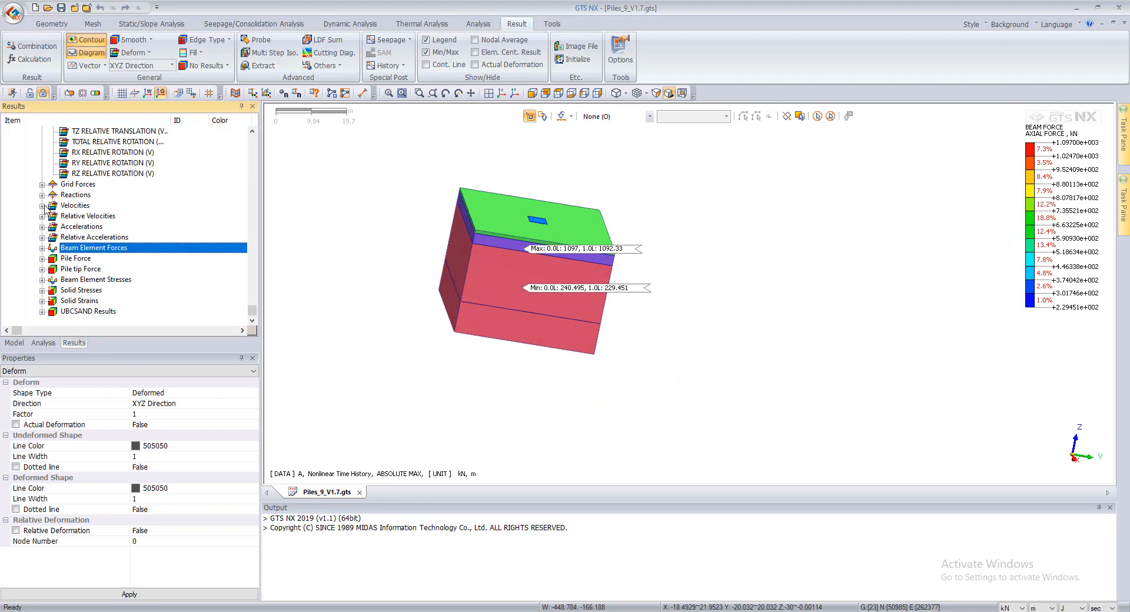
left_click(41, 311)
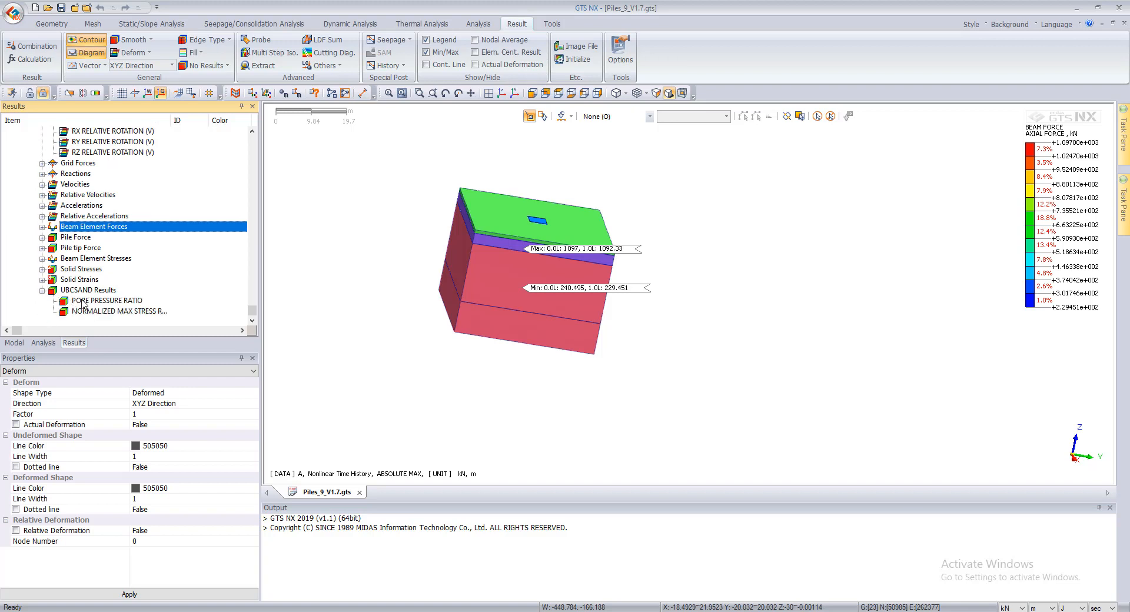
left_click(83, 302)
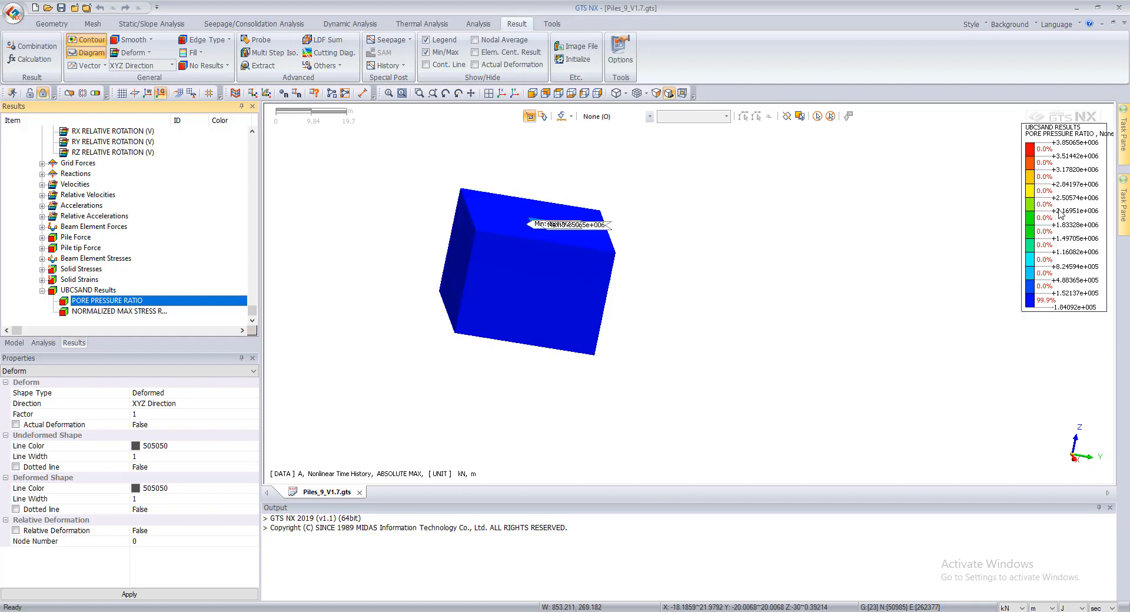
- Enable auto-range for the pore pressure ratio legend and apply user-defined limits of maximum 1 and minimum 0
right_click(1036, 210)
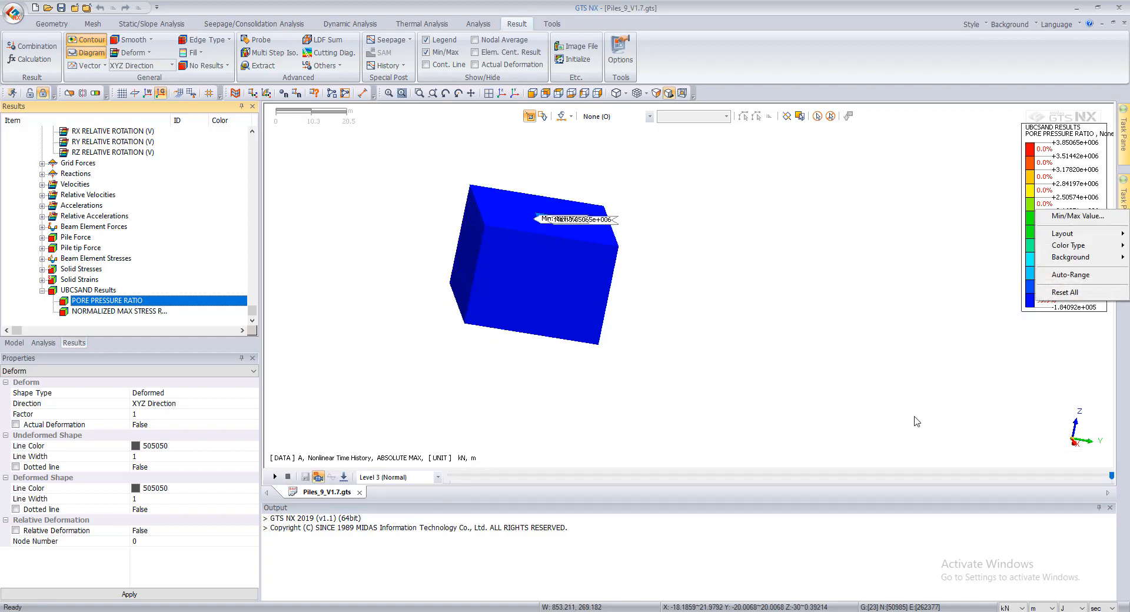
left_click(1076, 275)
right_click(1081, 272)
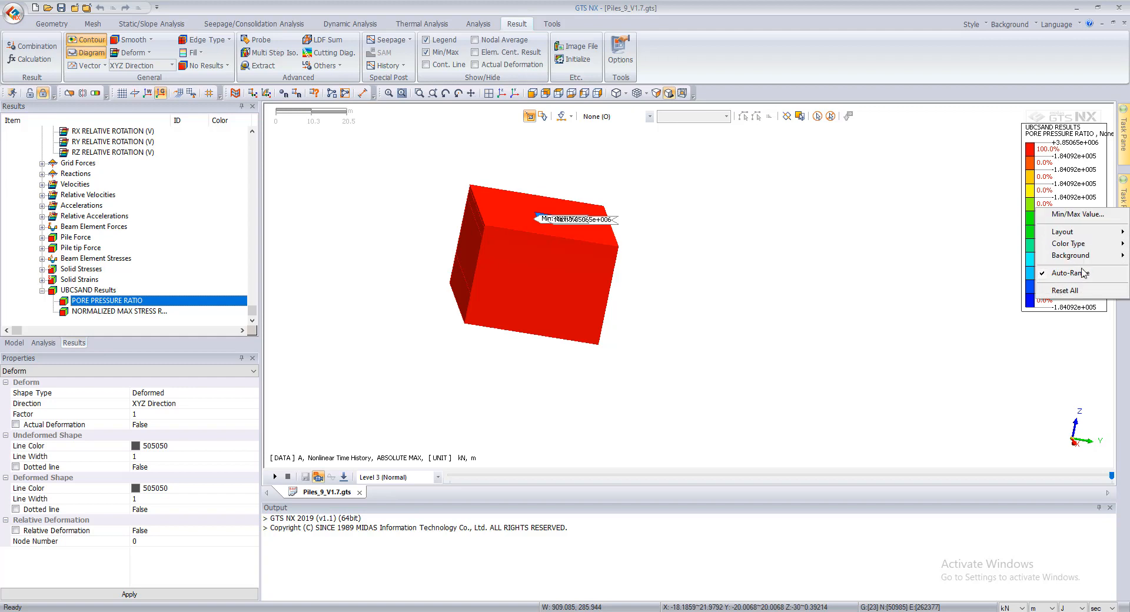
left_click(1075, 214)
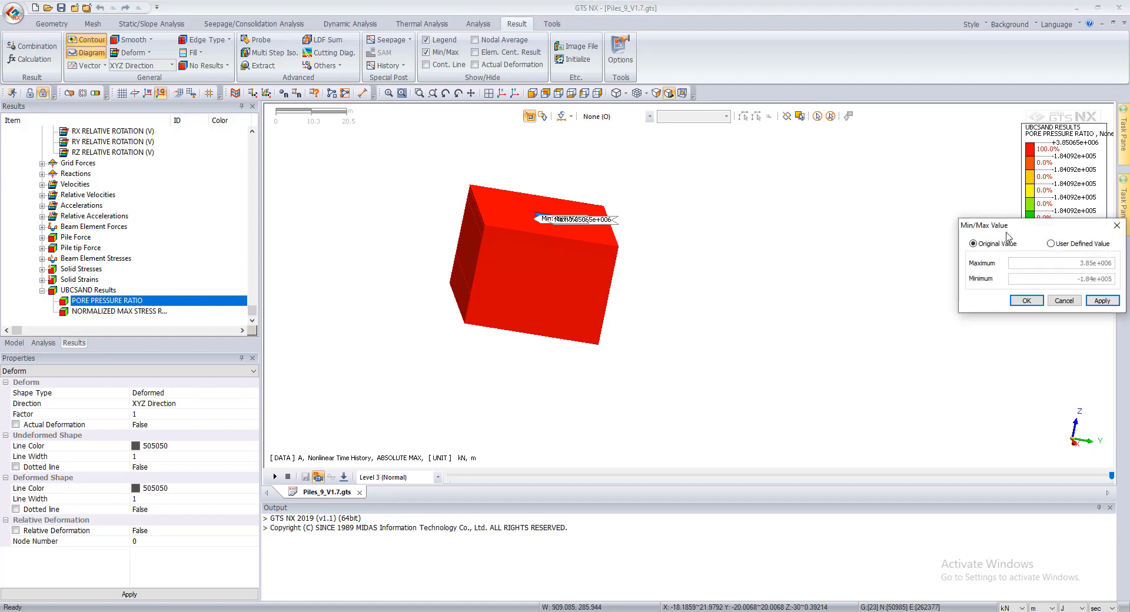
left_click(1050, 243)
double_click(1093, 263)
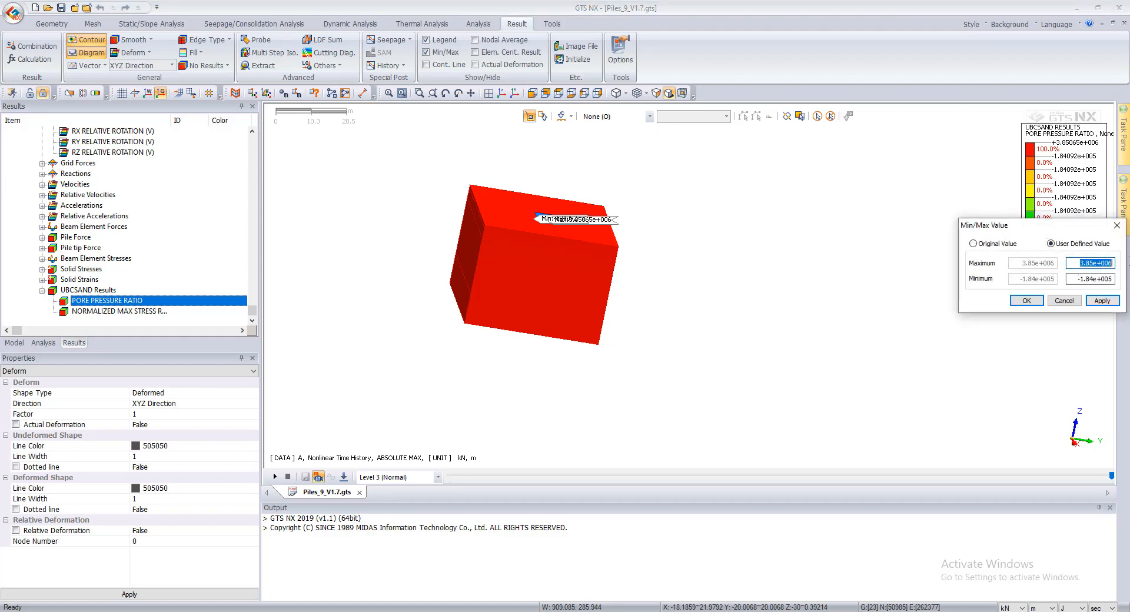
type("1")
key("Tab")
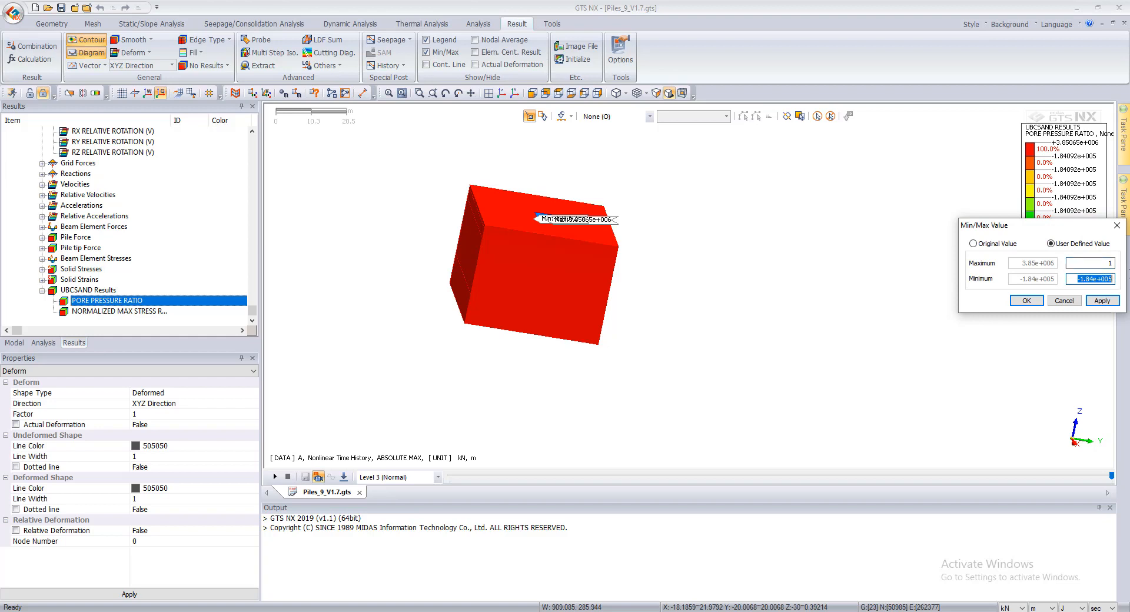
type("0")
left_click(1102, 300)
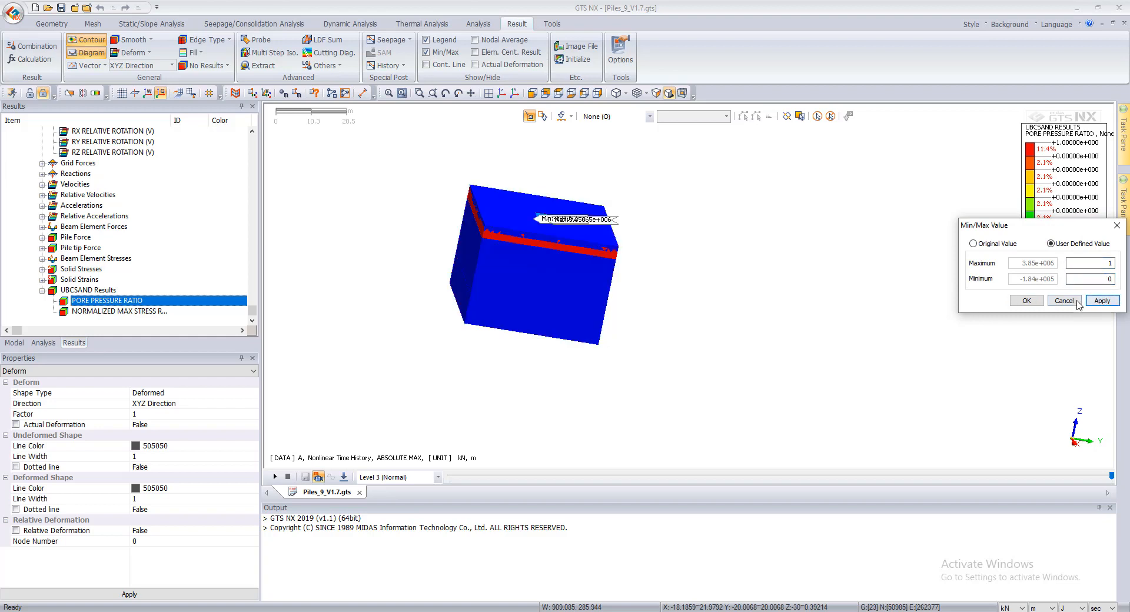
left_click(1064, 300)
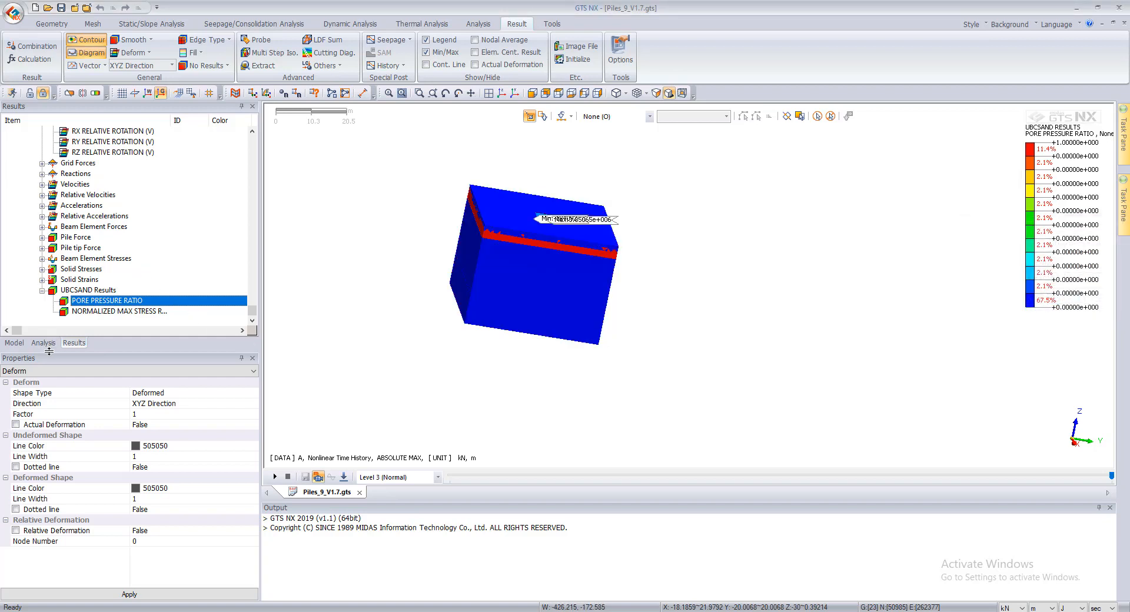
- Display only the Middle mesh set and view its upper surface with the pore pressure ratio contour
left_click(14, 343)
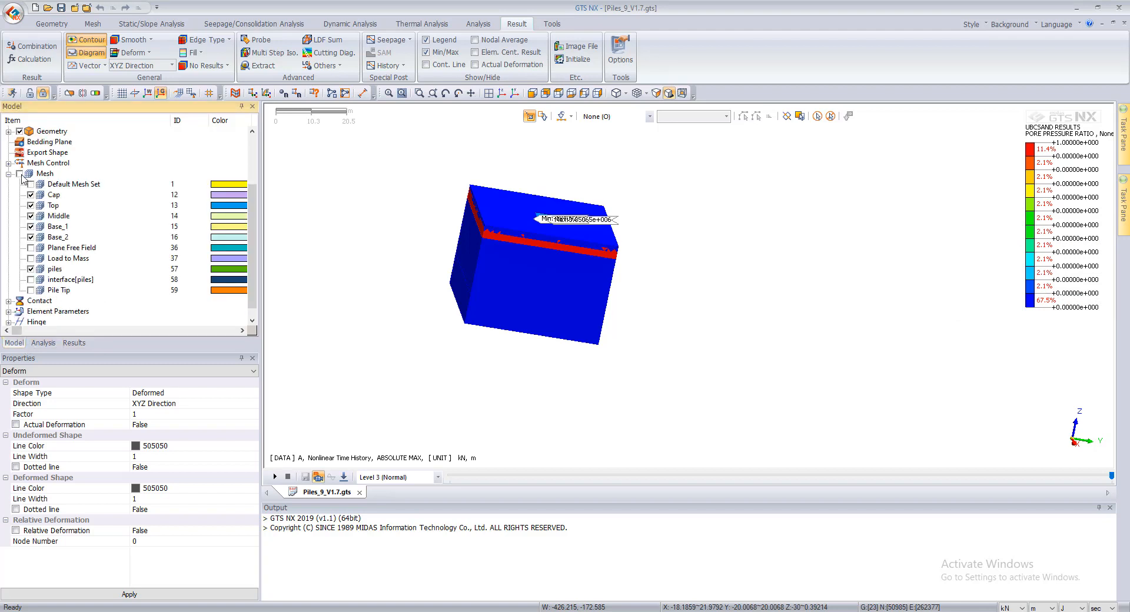
left_click(19, 174)
left_click(30, 216)
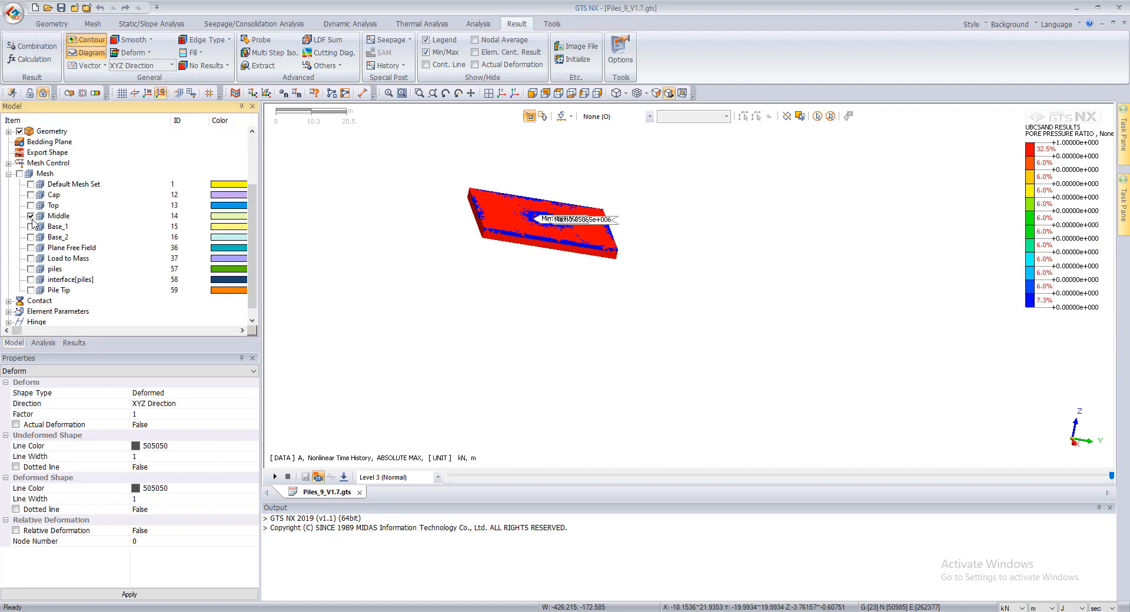
scroll(507, 222, "up", 3)
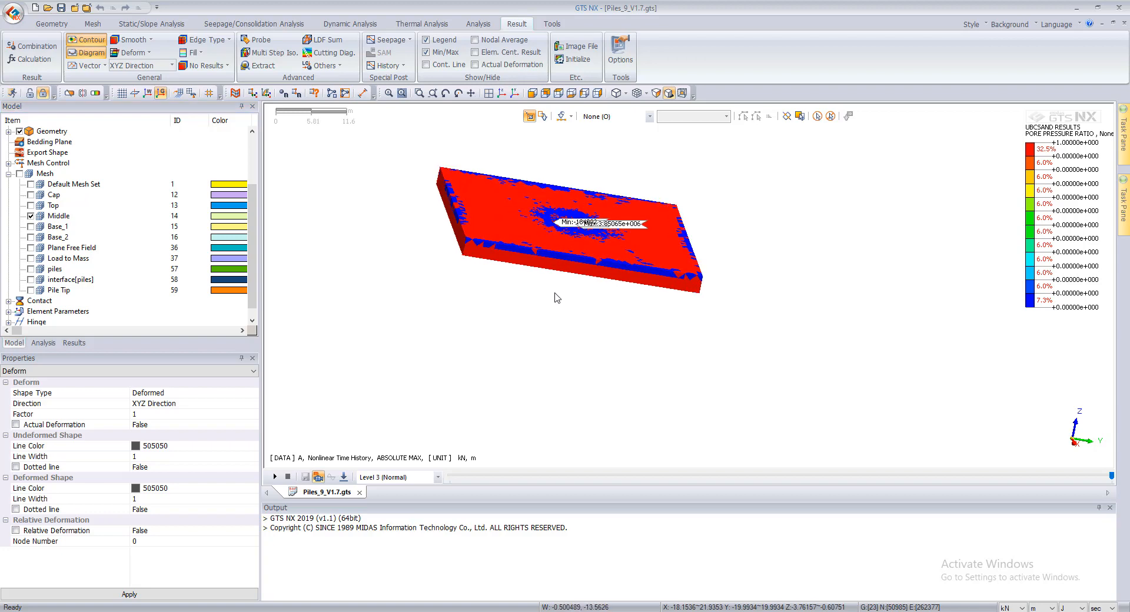
middle_click_drag(555, 297, 584, 287)
middle_click_drag(558, 174, 481, 219)
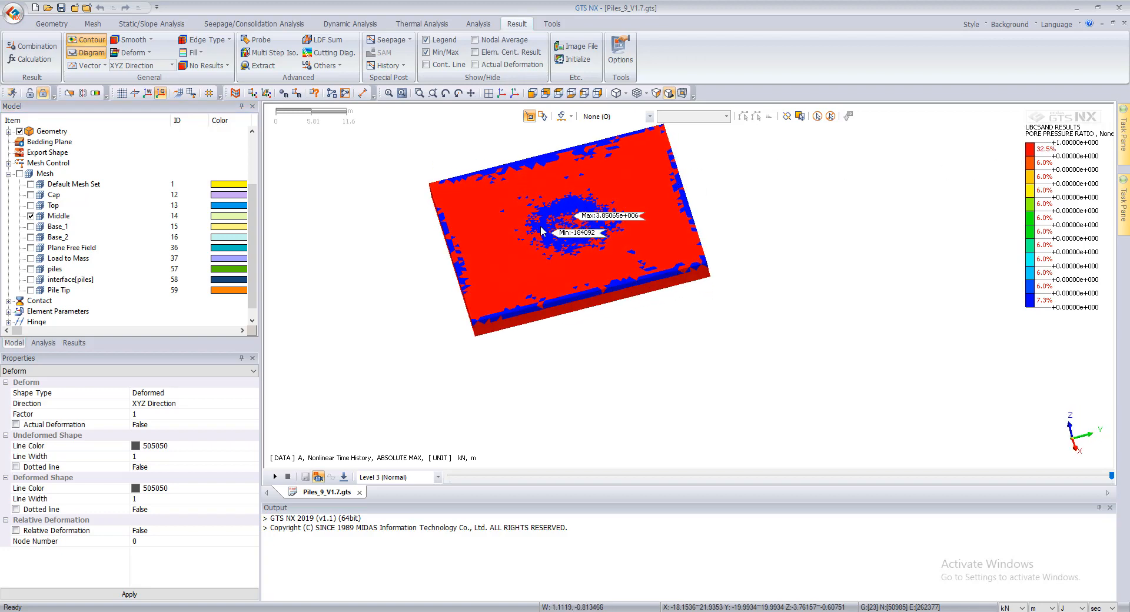
scroll(420, 200, "up", 3)
scroll(420, 200, "down", 3)
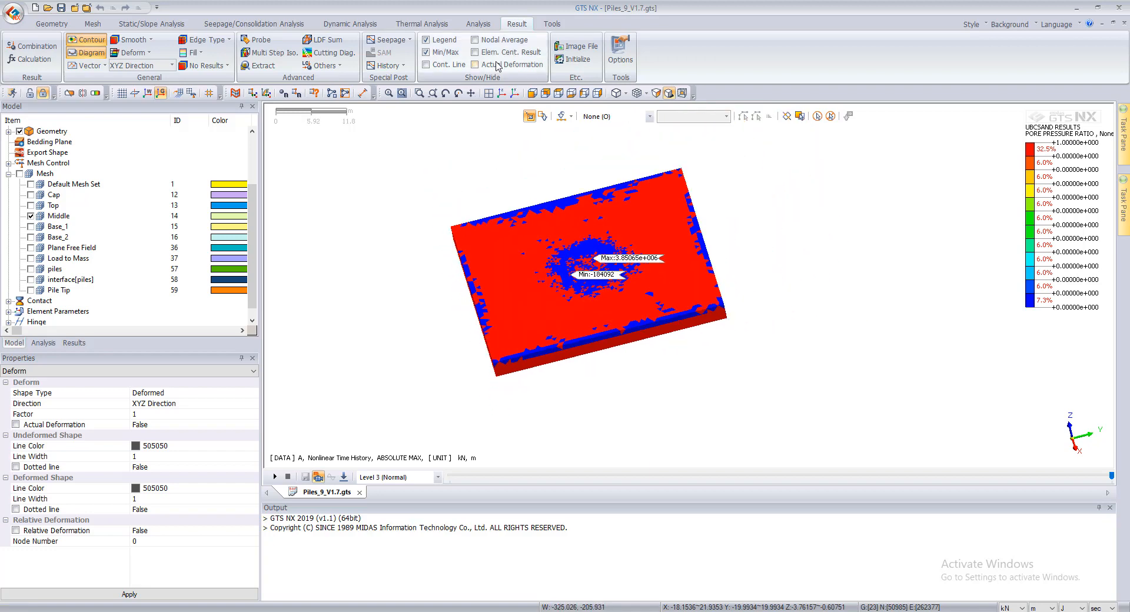
- Probe the pore pressure ratio by element at a point in the red area just beside the central blue zone
left_click(261, 39)
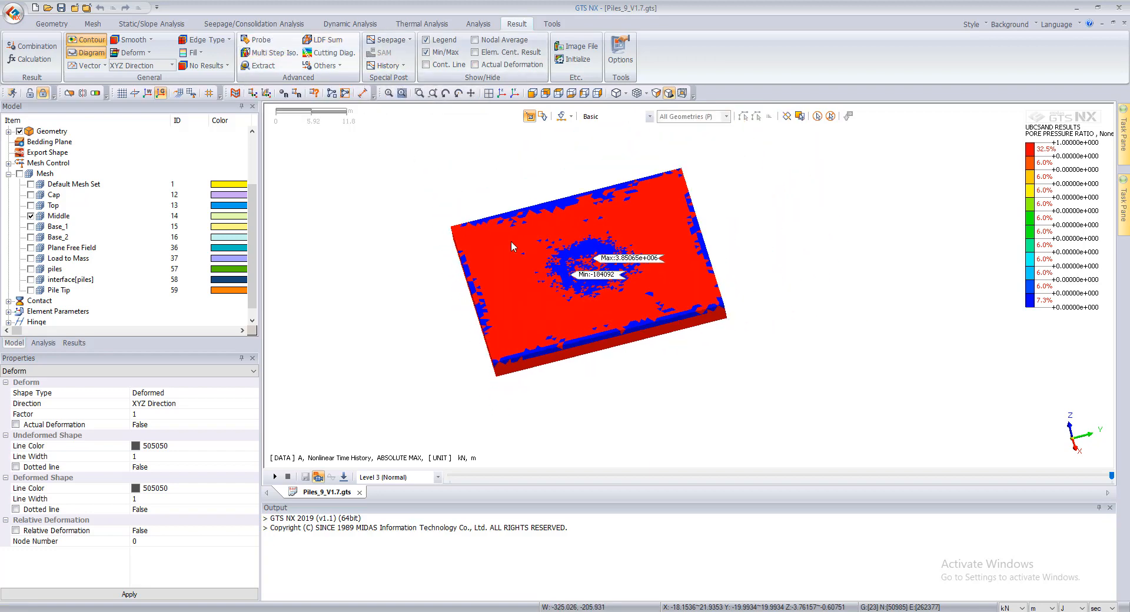
left_click(513, 260)
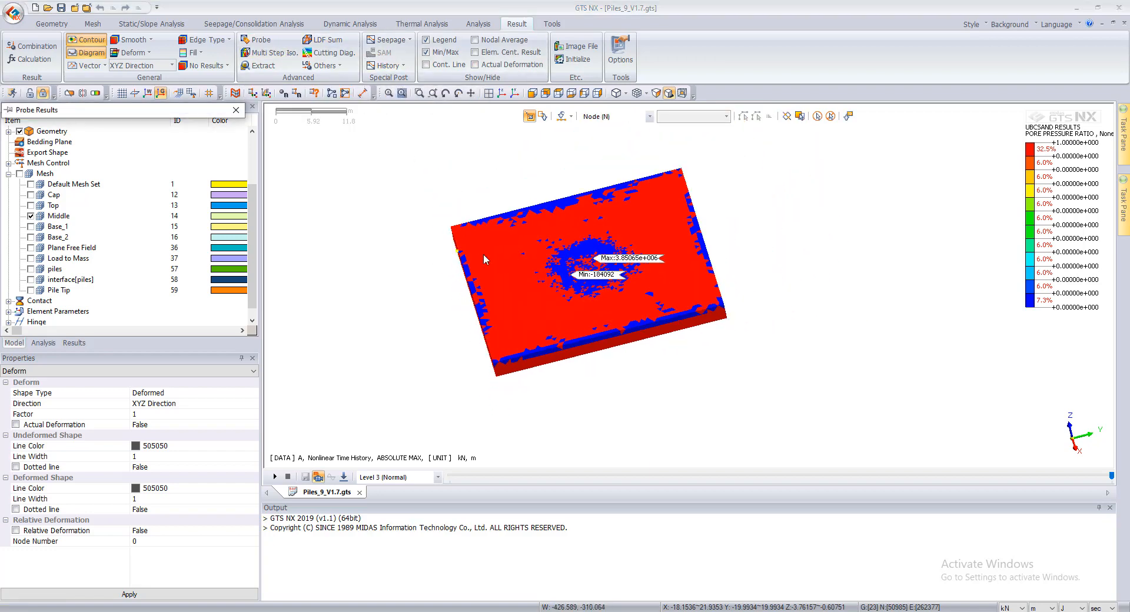
left_click(29, 154)
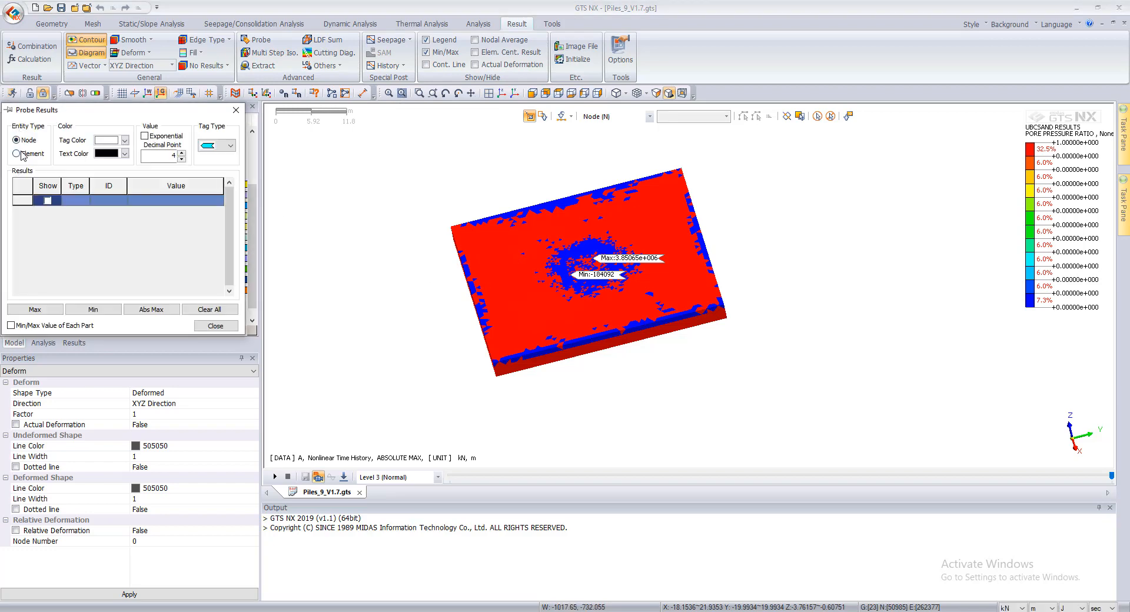
left_click(529, 272)
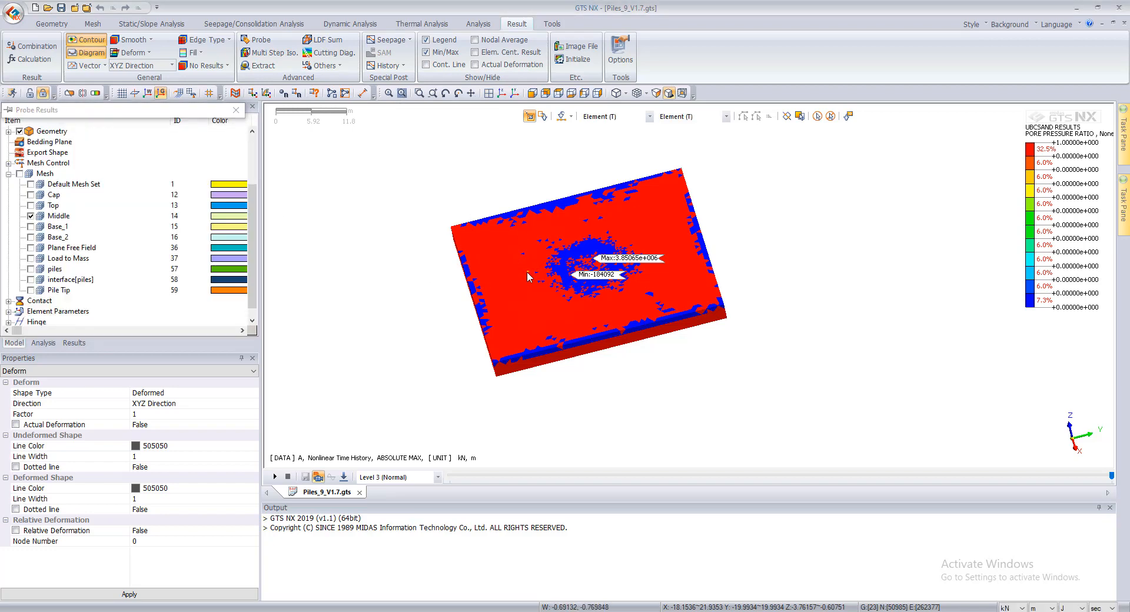
scroll(531, 279, "up", 3)
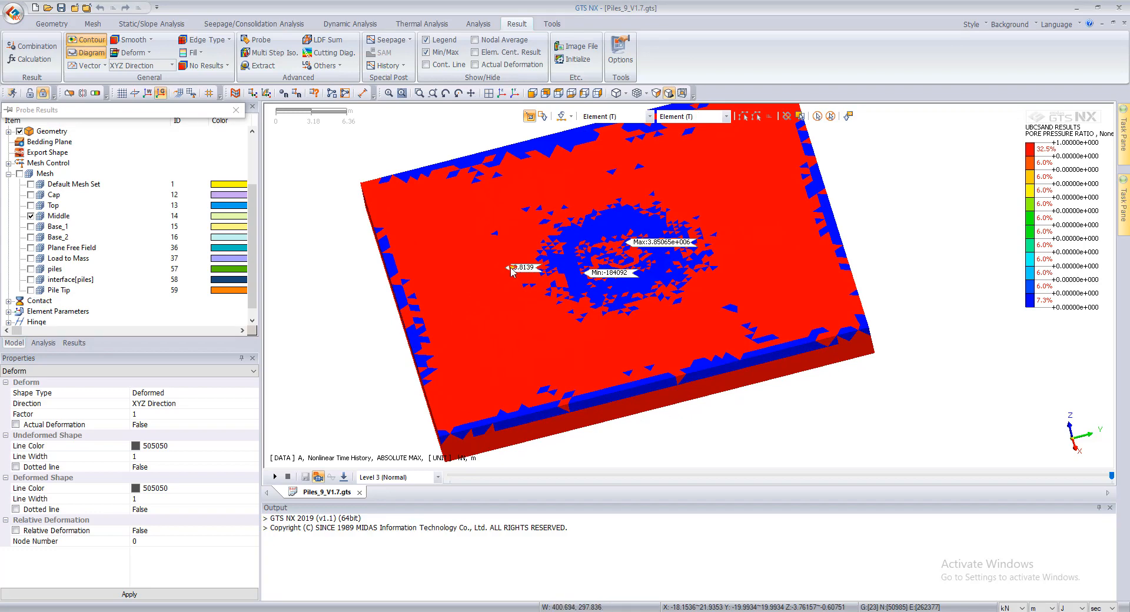
- Hide the min/max labels and probe four more elements in the red area surrounding the central blue zone
left_click(426, 52)
scroll(588, 259, "up", 1)
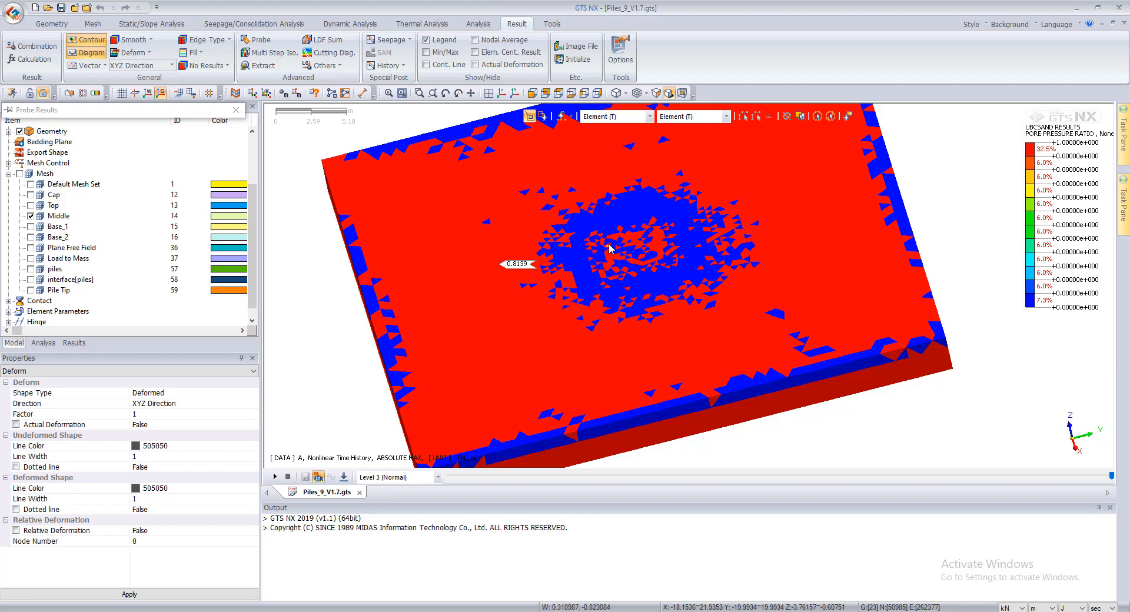
left_click(539, 391)
left_click(760, 355)
left_click(861, 276)
left_click(791, 178)
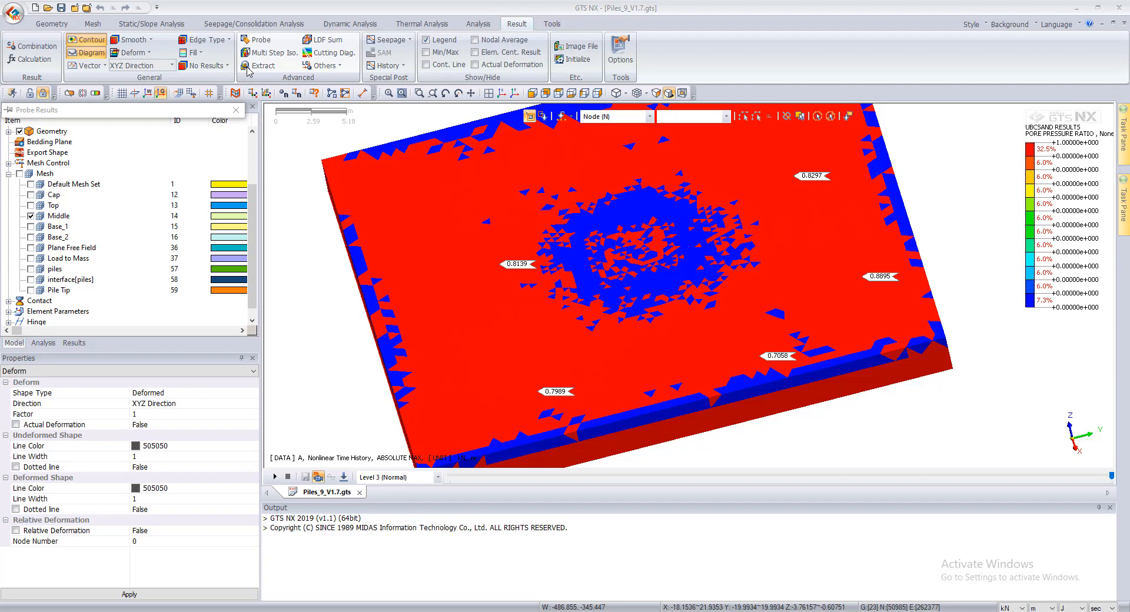
- Set up a results extraction of UBCSAND PORE PRESSURE RATIO for all steps except the MIN, MAX and ABSOLUTE MAX ones
left_click(246, 70)
left_click(79, 159)
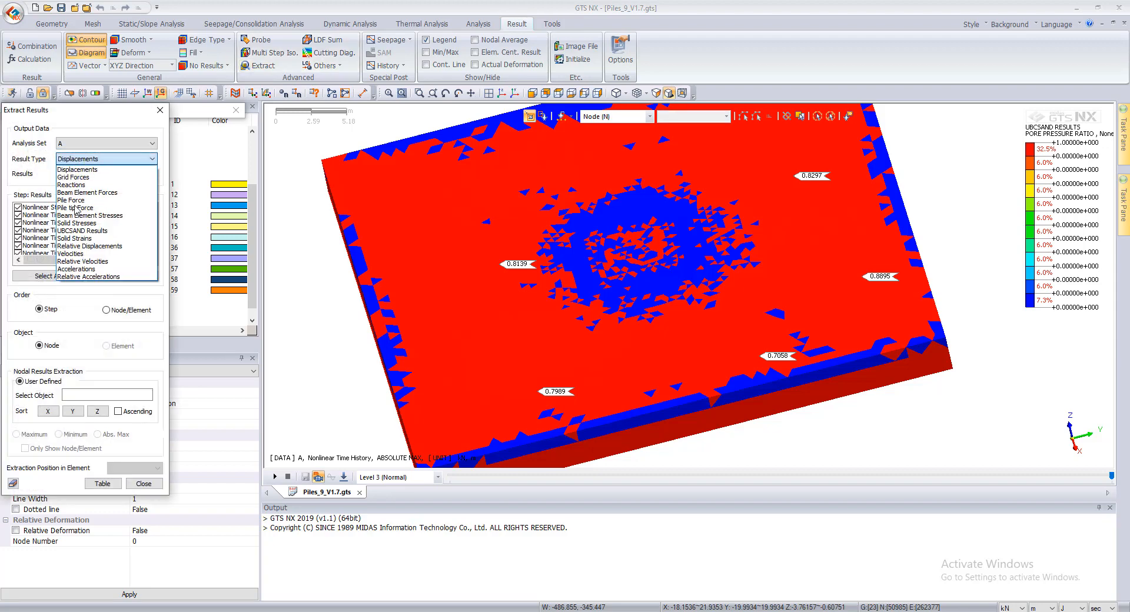
left_click(73, 232)
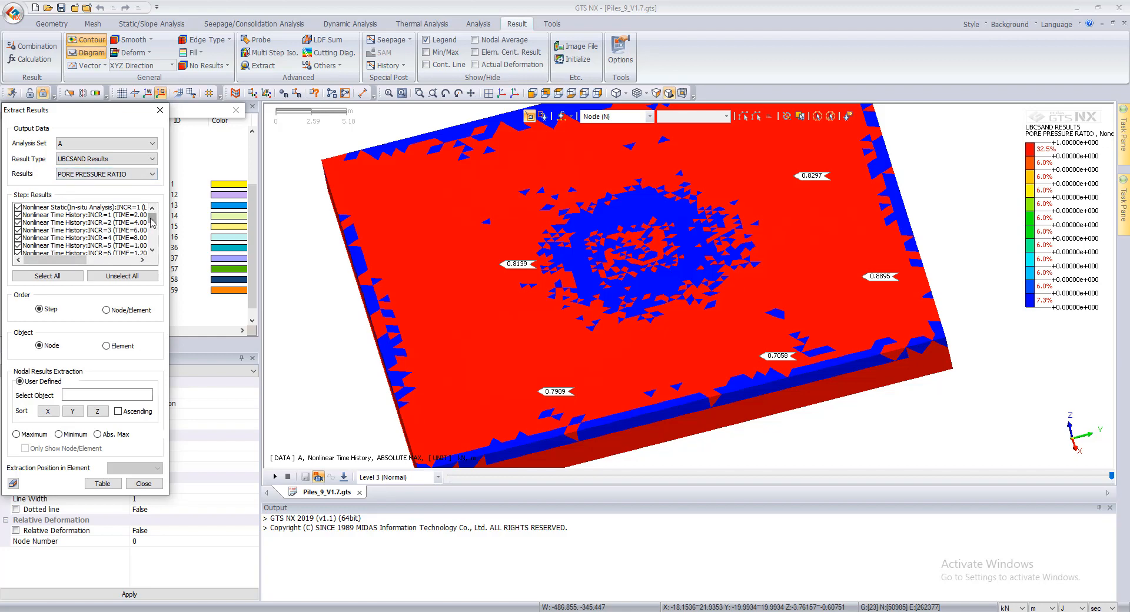
left_click_drag(152, 216, 152, 247)
left_click(19, 245)
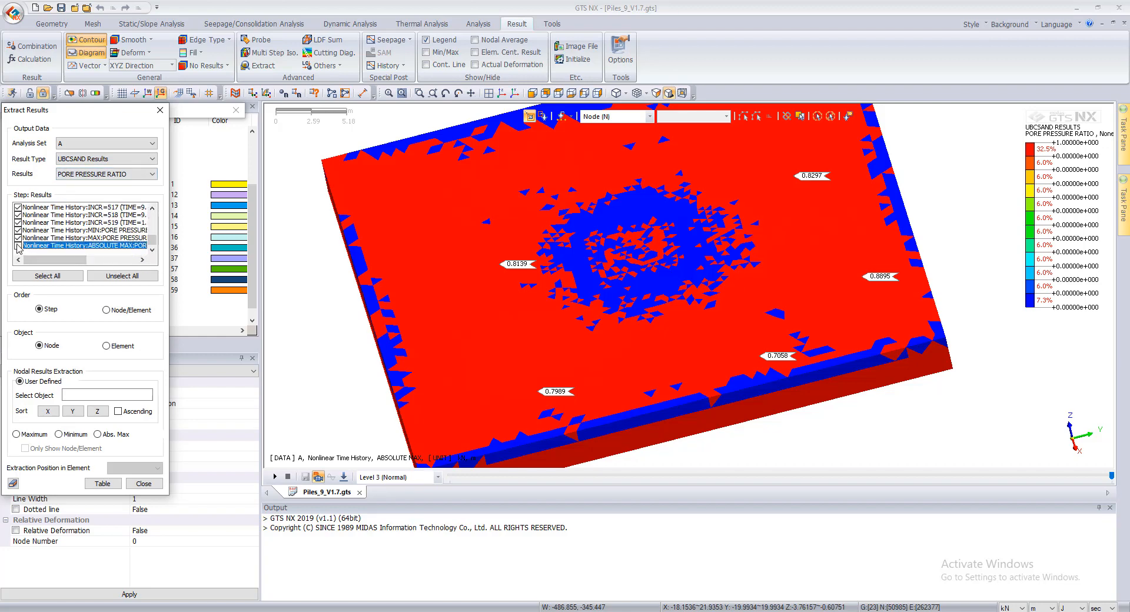
left_click(19, 237)
left_click(18, 230)
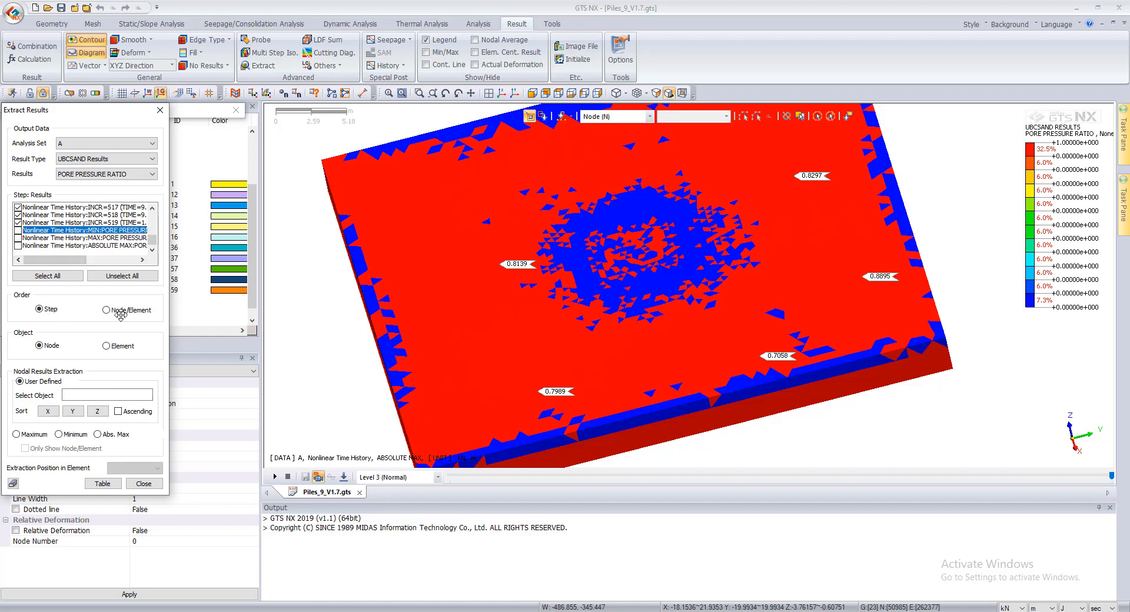
- Extract by element, choose the first probed element beside the central zone, and generate its pore pressure ratio table
left_click(106, 346)
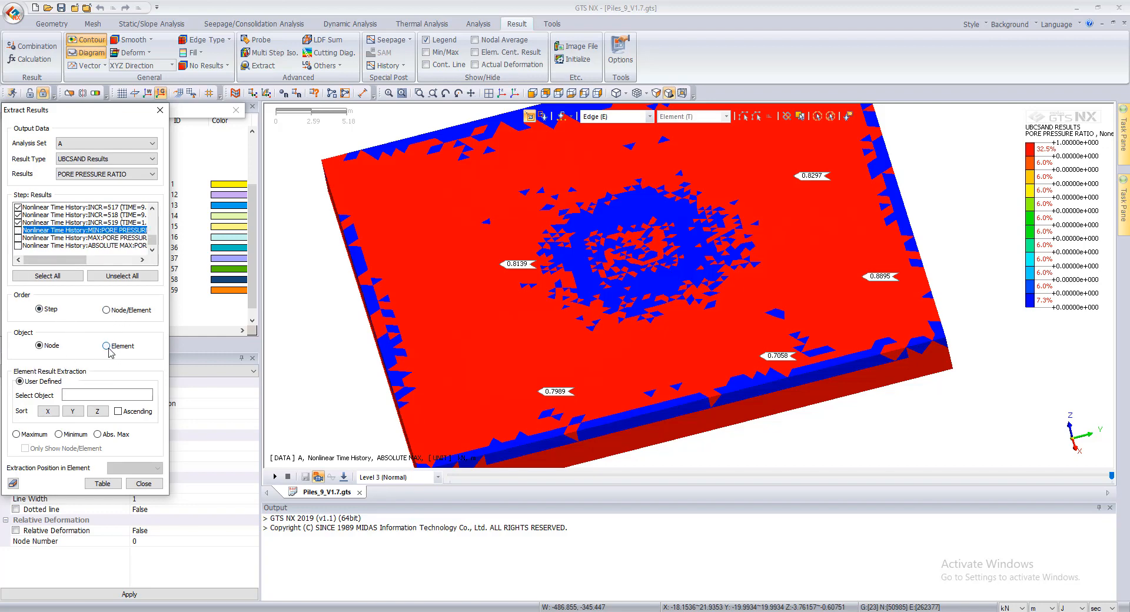
left_click(489, 269)
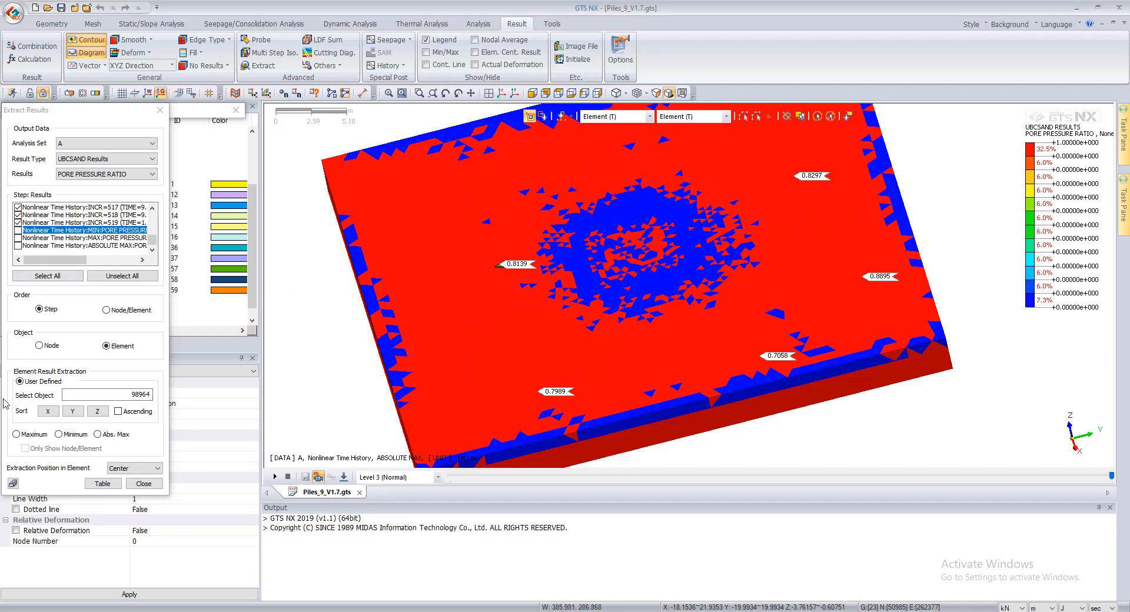
left_click(102, 484)
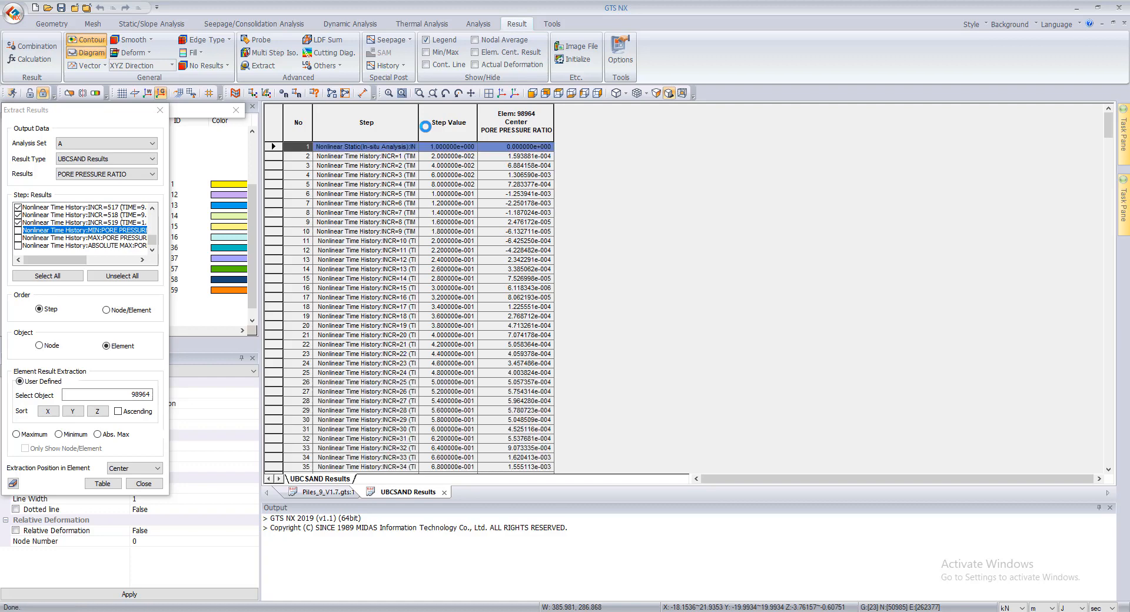
- Graph the element's pore pressure ratio against Step Value and inspect the curve's final point
left_click_drag(457, 114, 511, 117)
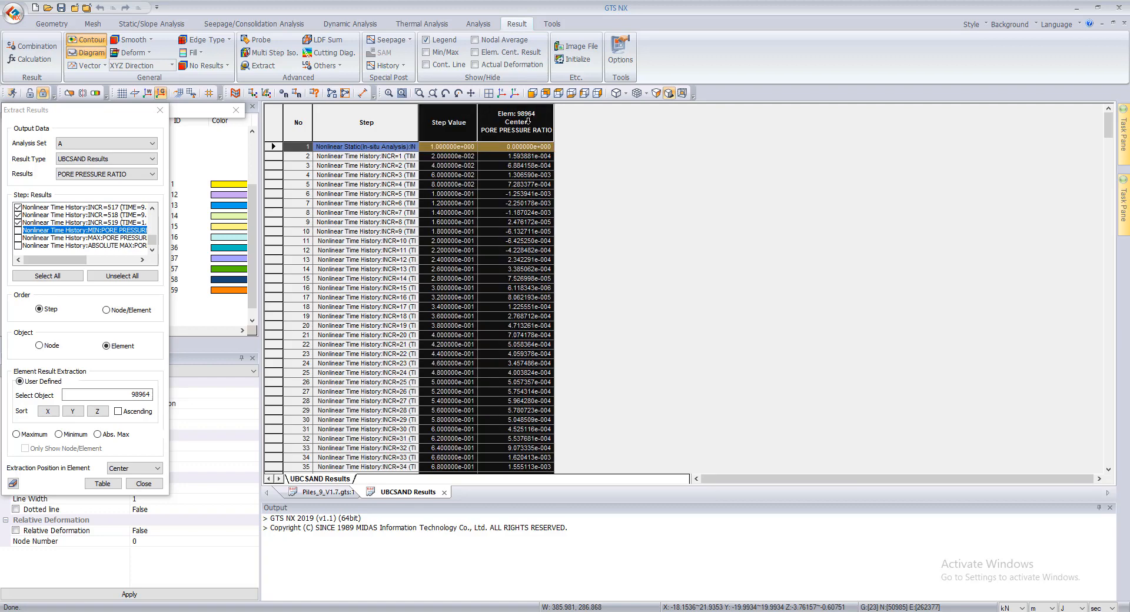
right_click(528, 122)
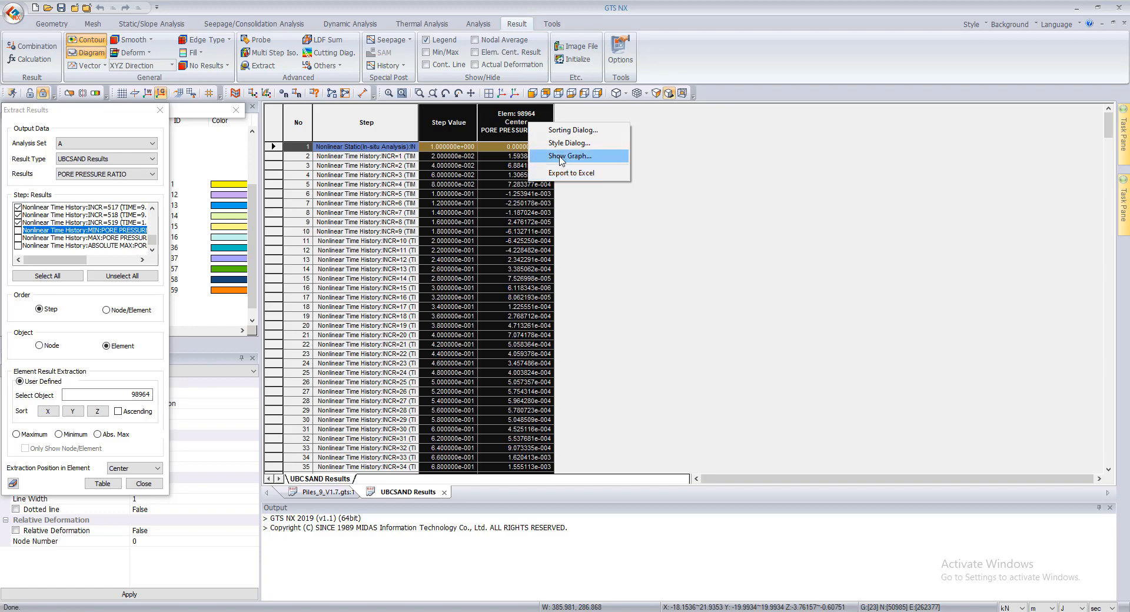
left_click(555, 157)
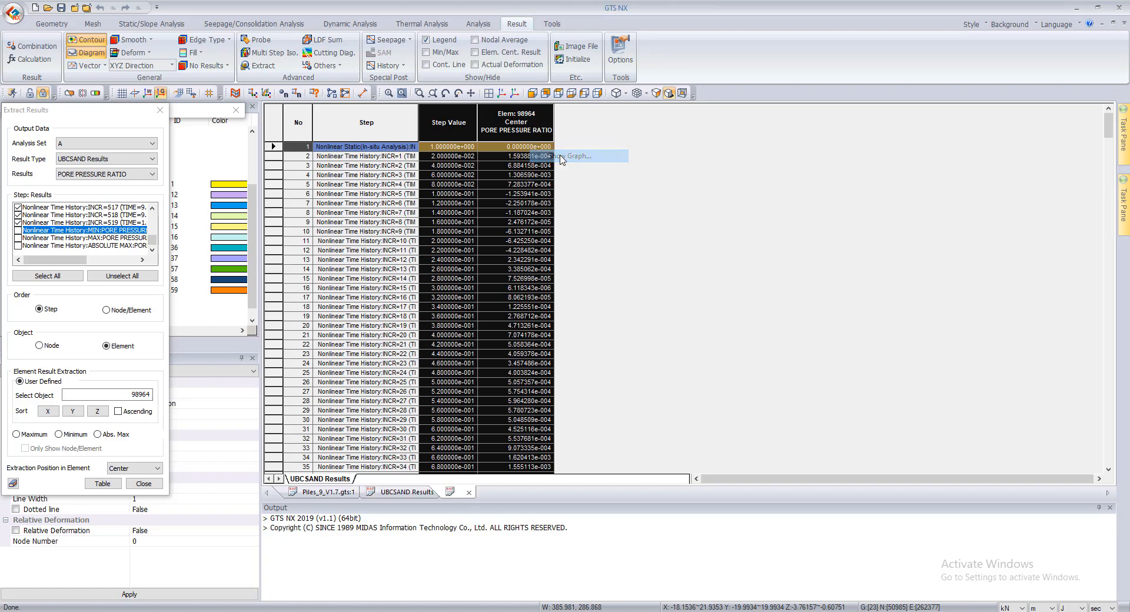
left_click(681, 391)
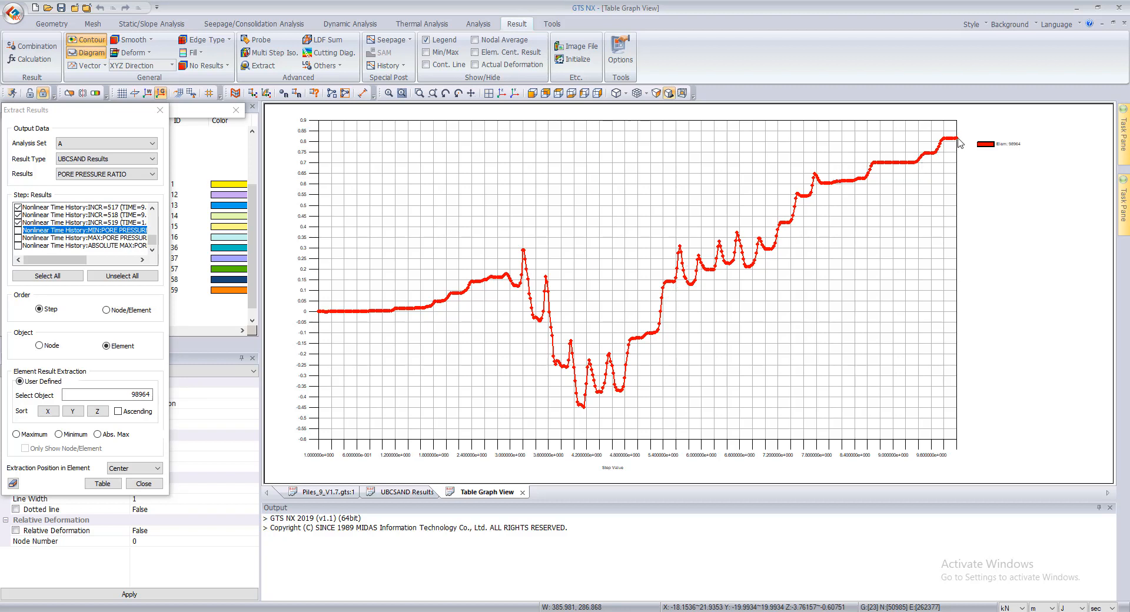
mouse_move(957, 140)
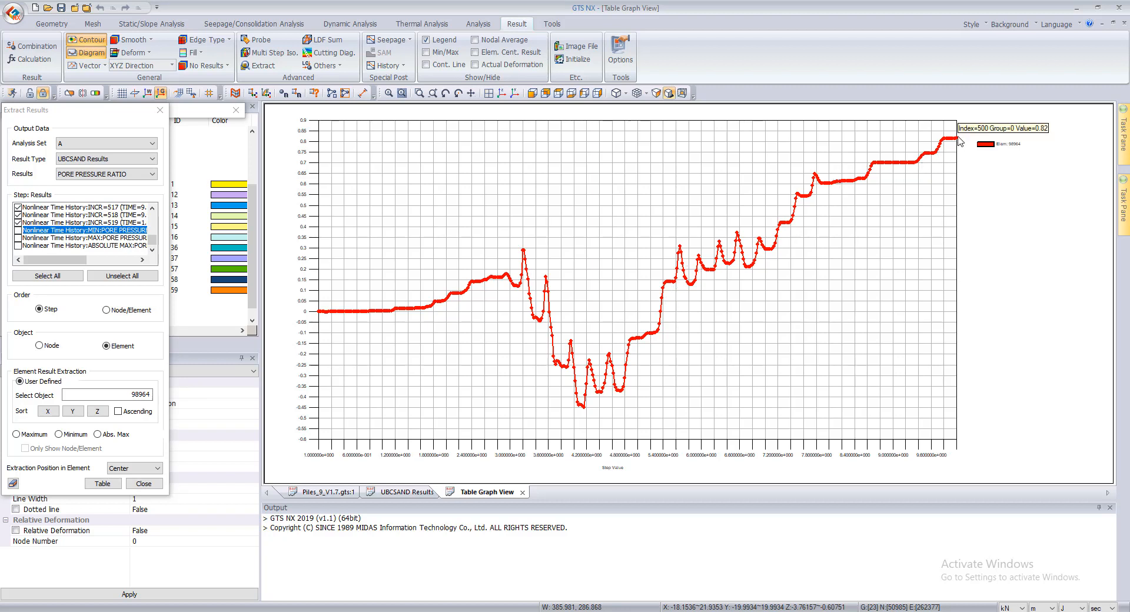
- Close the results extraction, the table graph and the UBCSAND Results table
left_click(147, 483)
left_click(522, 493)
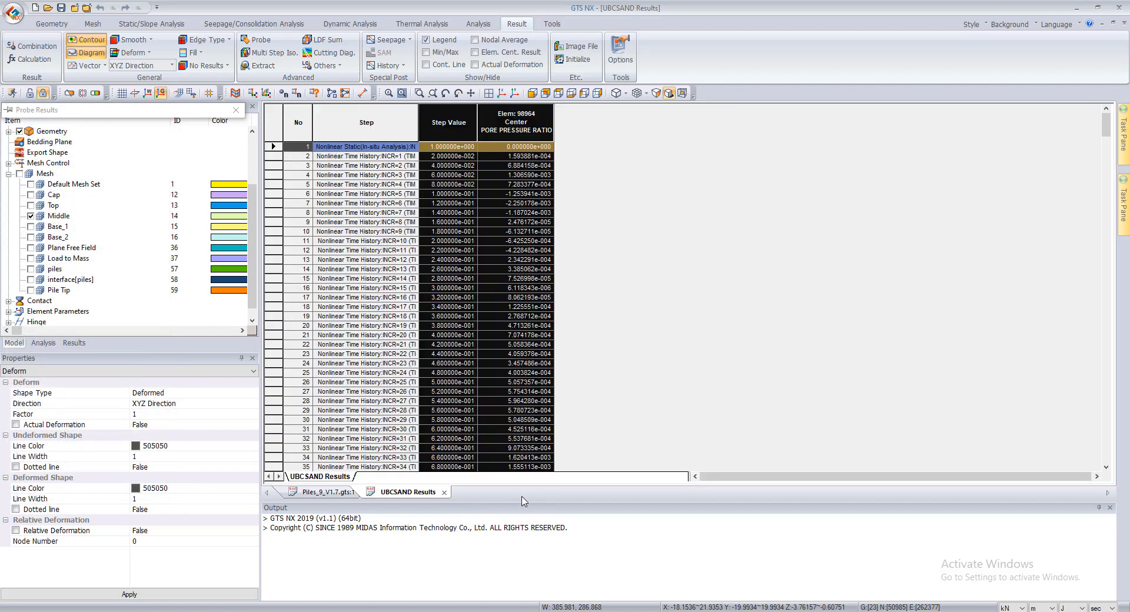
left_click(444, 492)
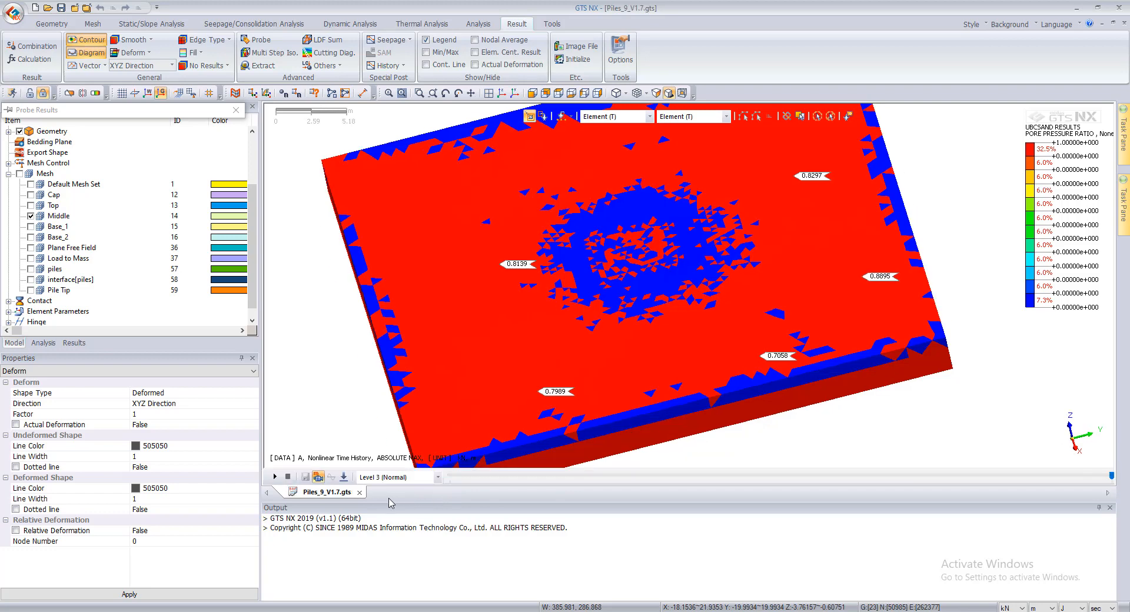
- Show the Default Mesh Set, Cap, Top, Base_1 and Base_2 mesh sets and close the probe results
scroll(455, 277, "down", 2)
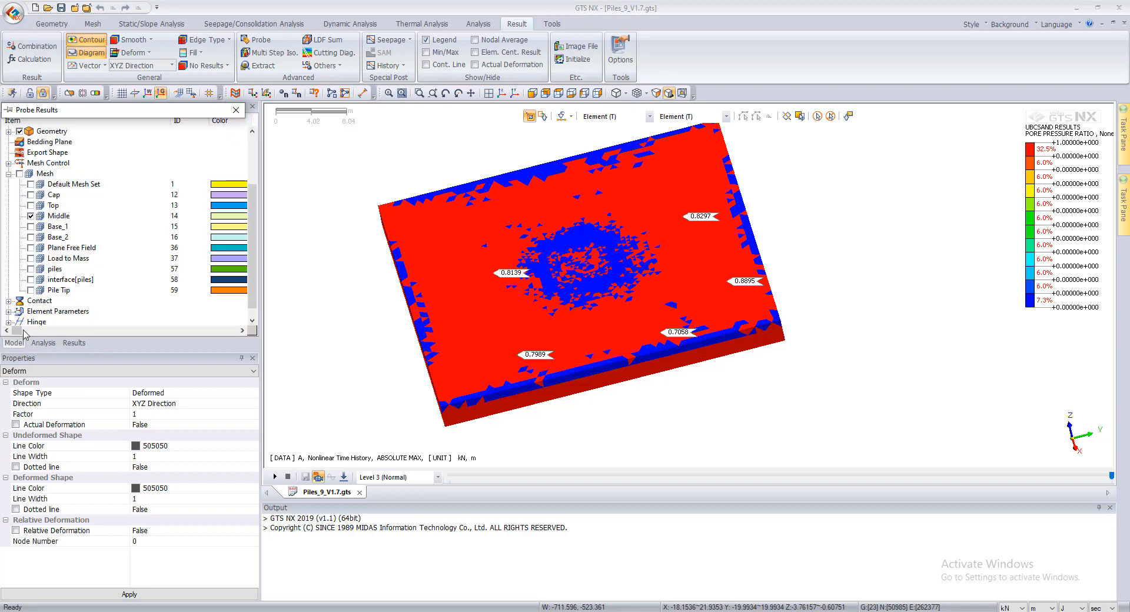
left_click(31, 185)
left_click(31, 194)
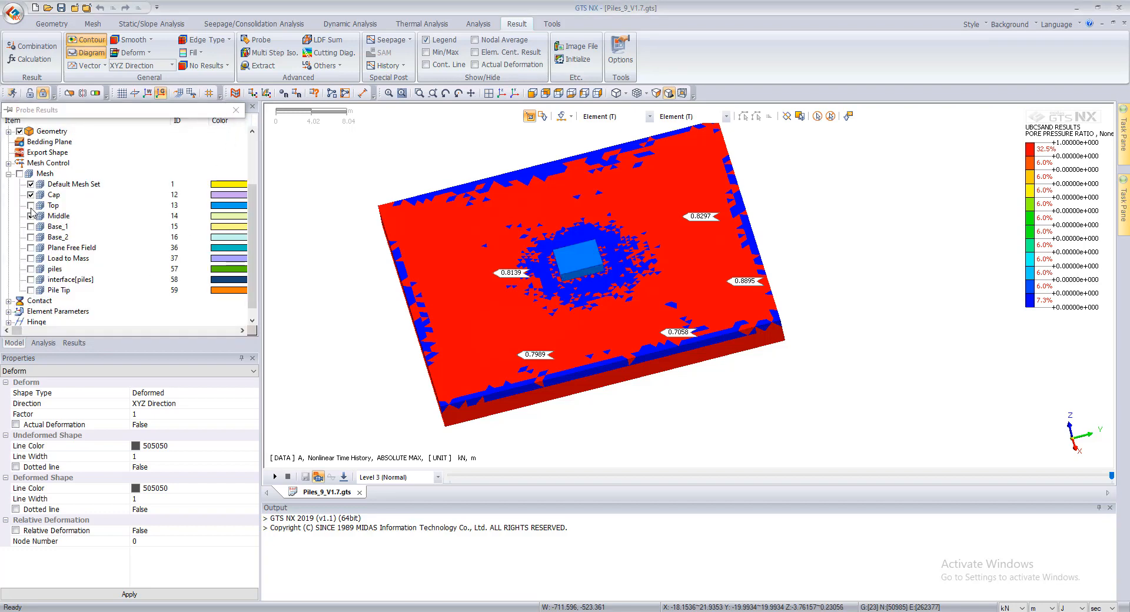
left_click(30, 205)
left_click(30, 226)
left_click(31, 237)
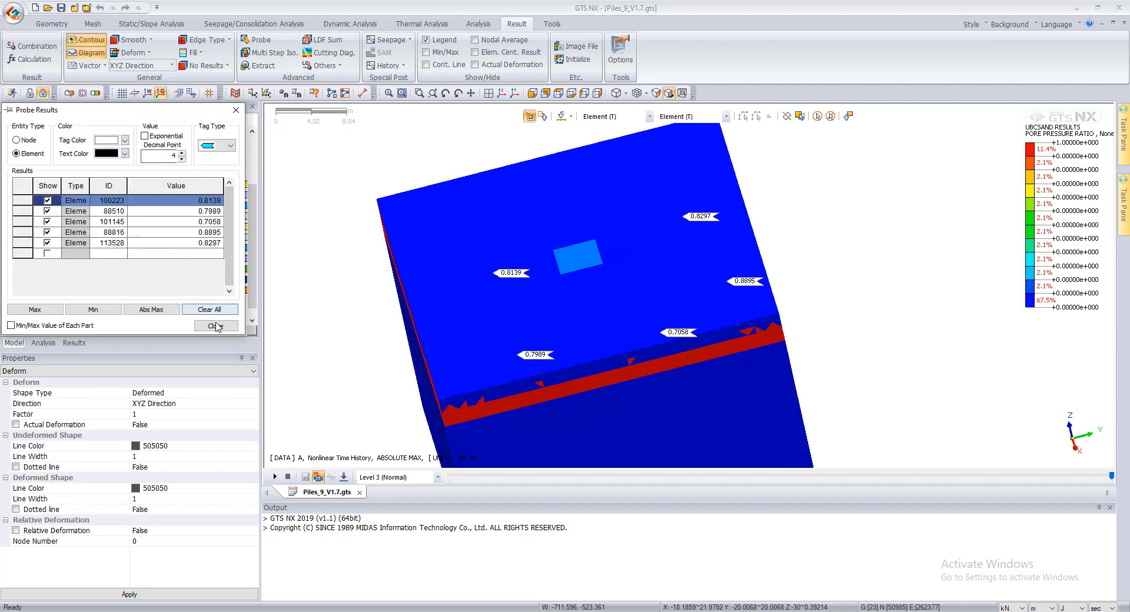
left_click(222, 324)
scroll(567, 287, "down", 2)
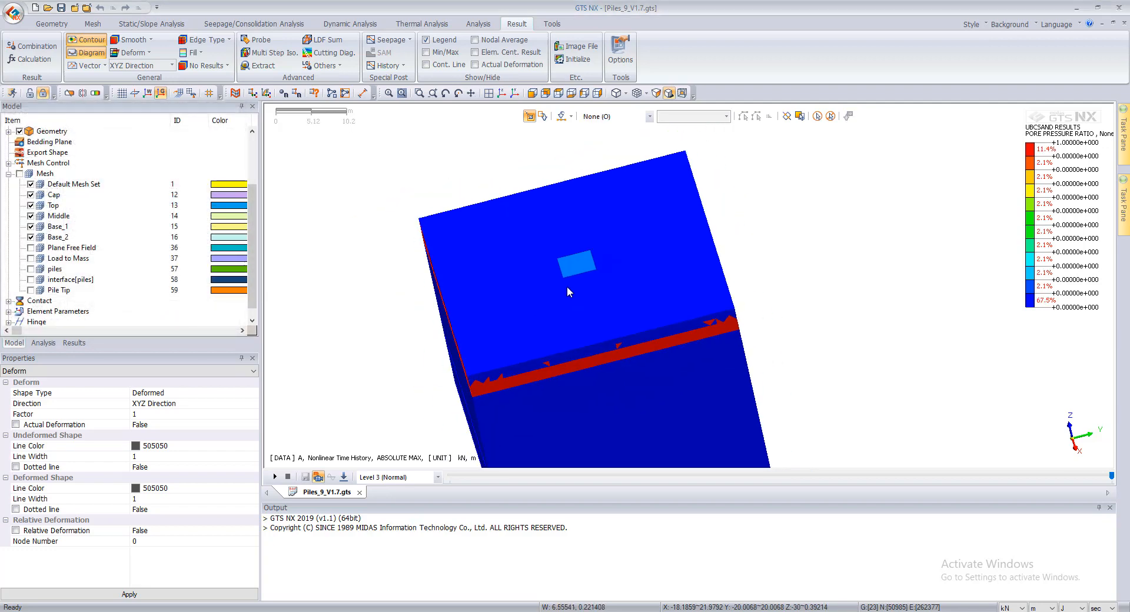
middle_click_drag(567, 287, 594, 216)
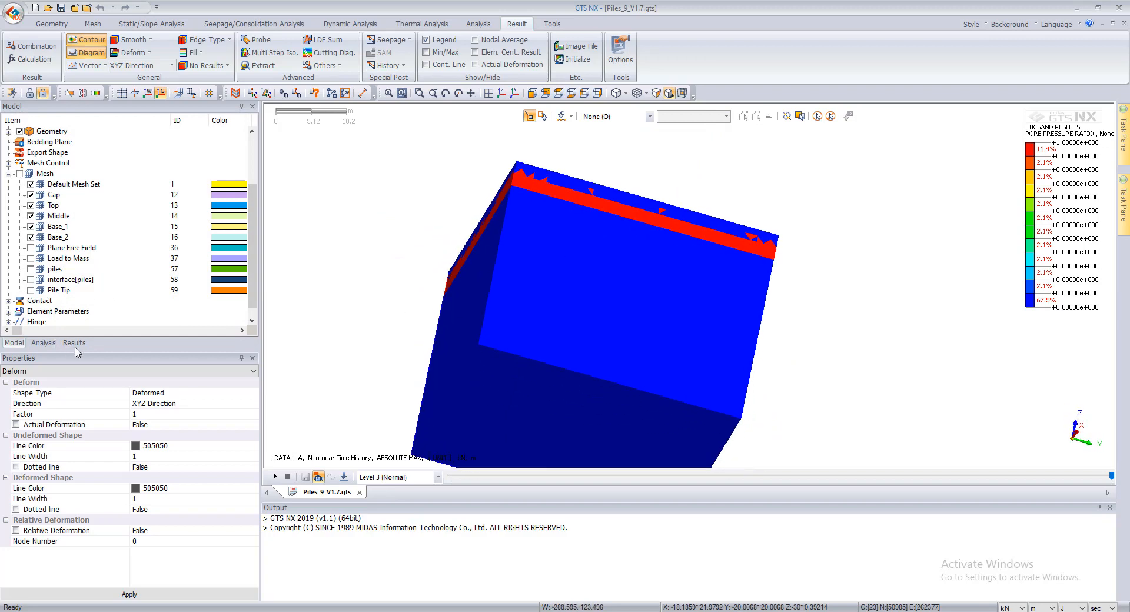
- Set up a results extraction of Accelerations, TOTAL ACCELERATION (V), for all steps except the MIN, MAX and ABSOLUTE MAX ones
left_click(74, 343)
scroll(84, 295, "down", 1)
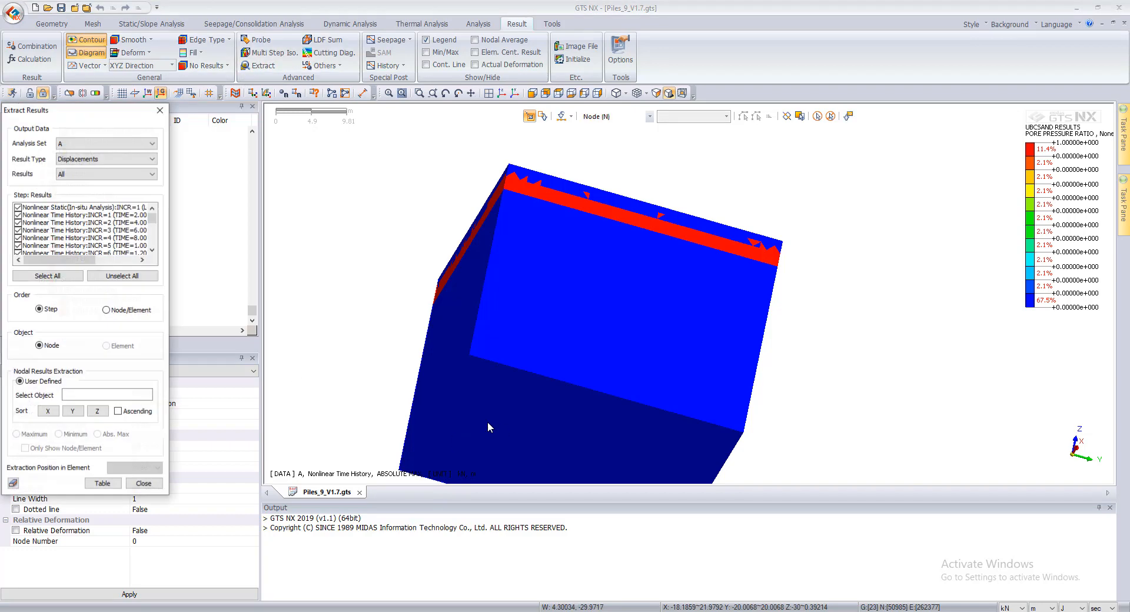
left_click(87, 159)
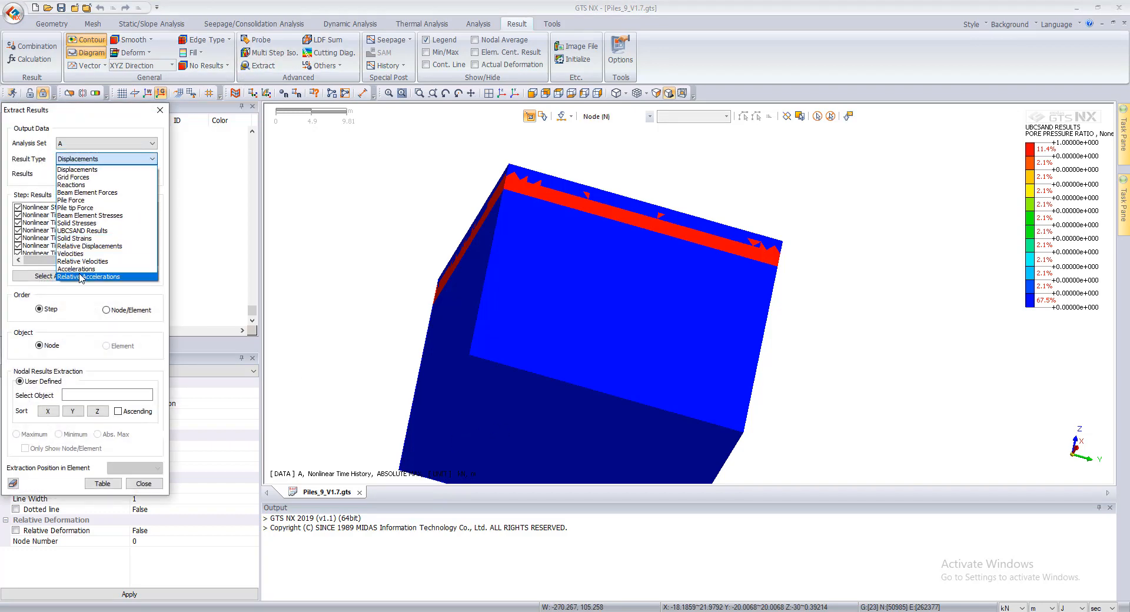
left_click(81, 260)
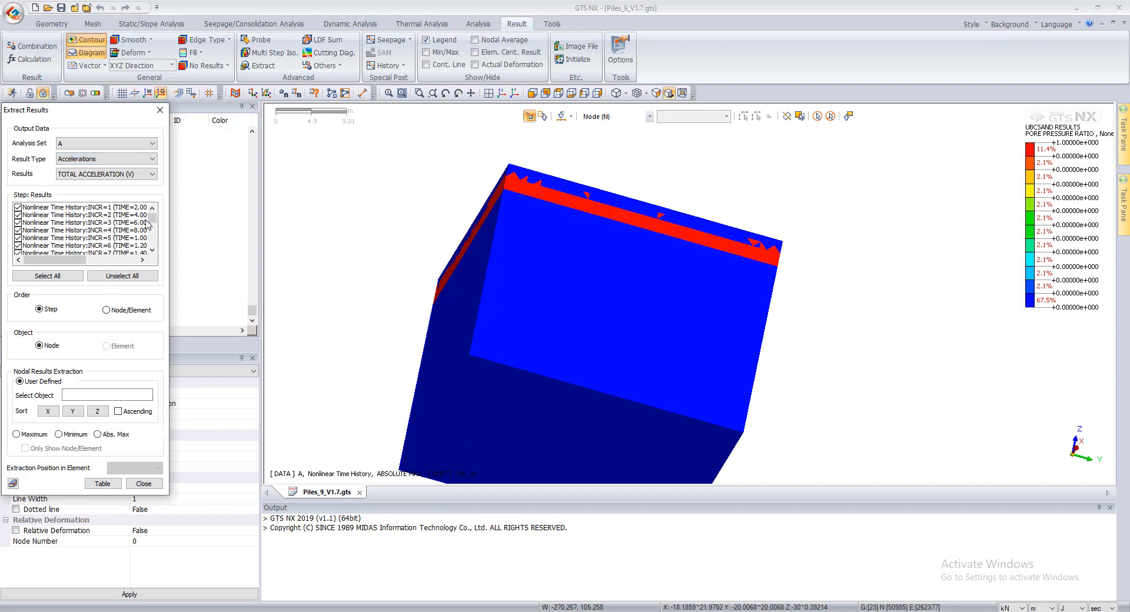
left_click_drag(151, 220, 150, 250)
left_click(18, 245)
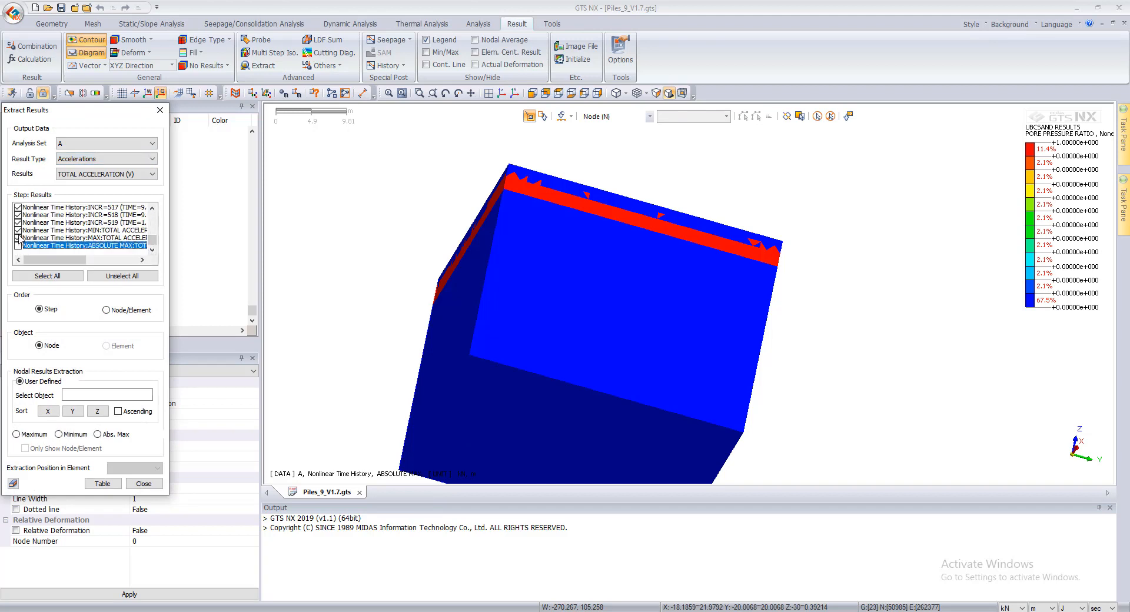
left_click(18, 238)
left_click(18, 230)
- Order the extraction by Node/Element, choose node 107632 on the model's underside, and generate its total acceleration table
left_click(121, 310)
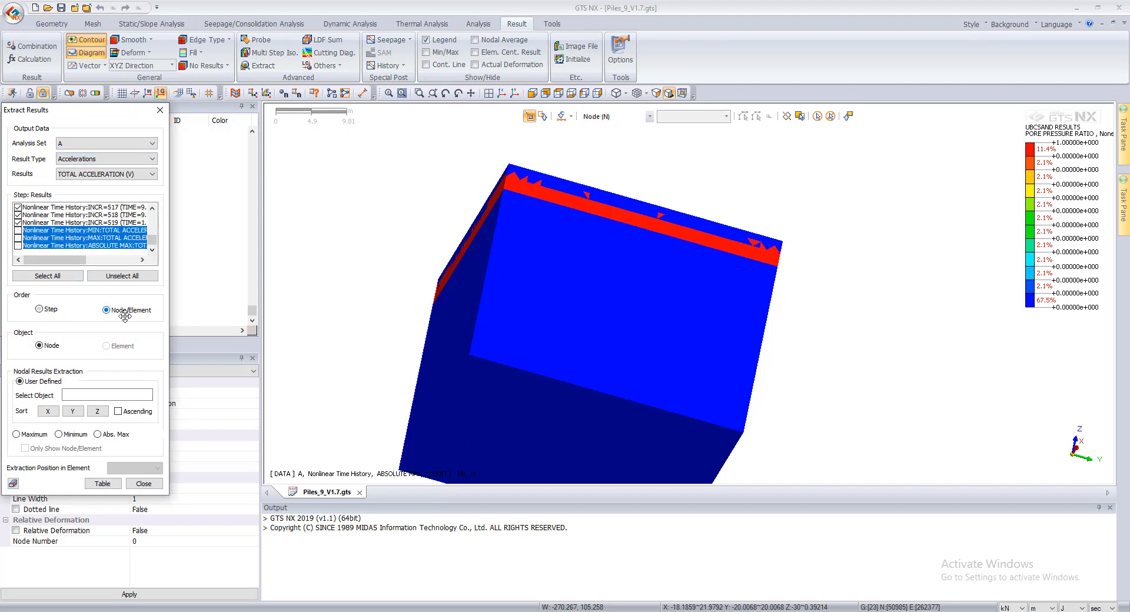
middle_click_drag(532, 432, 563, 376)
left_click(565, 366)
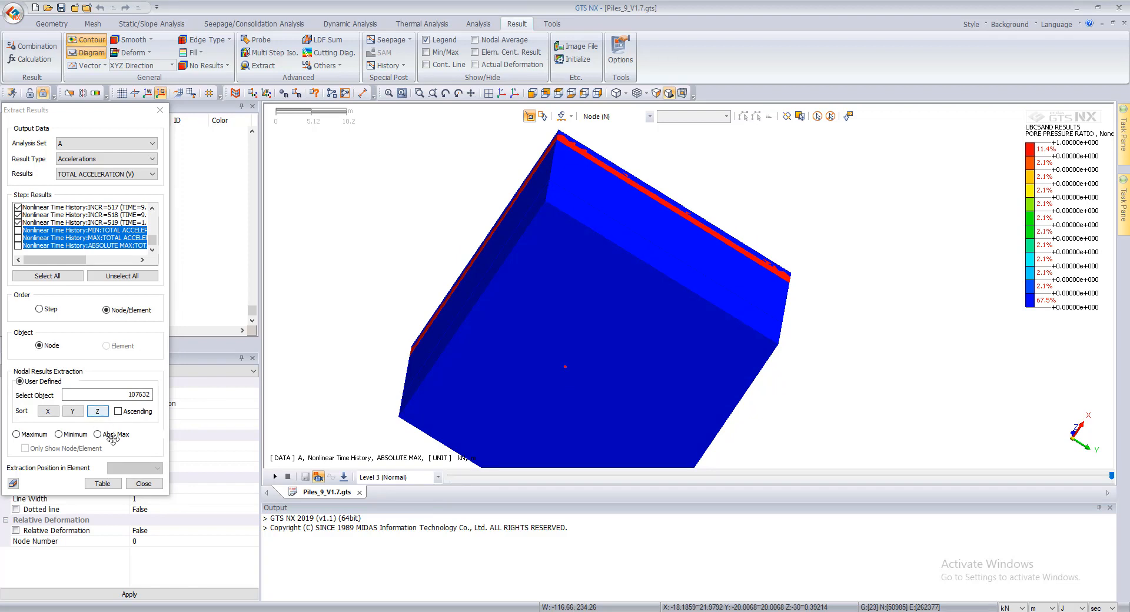
left_click(103, 483)
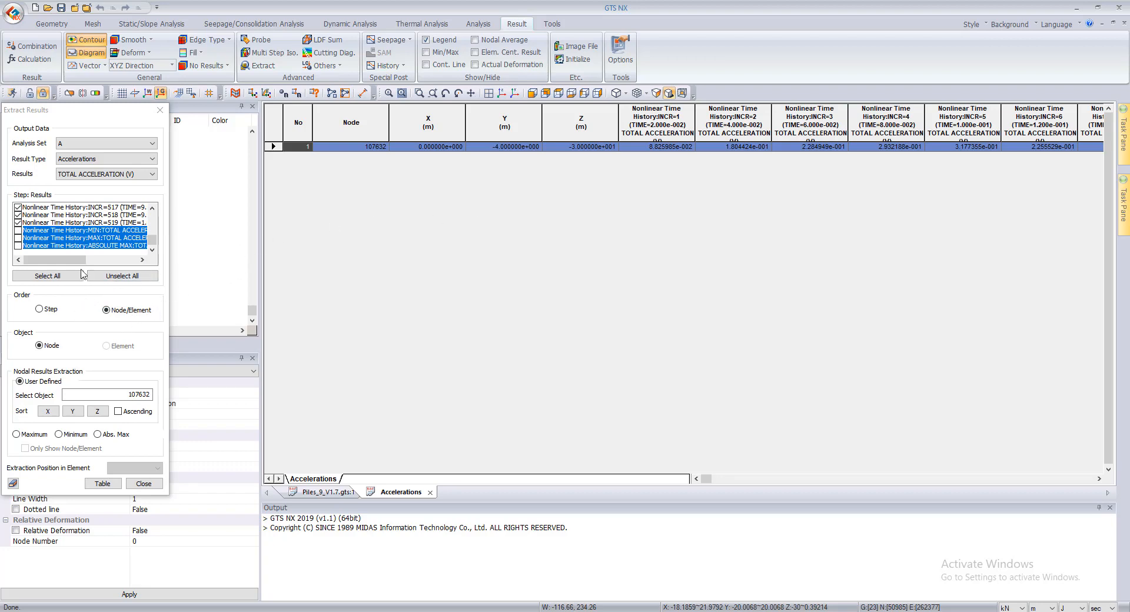
- Generate the node's acceleration table again ordered by Step and graph its total acceleration against Step Value
left_click(96, 230)
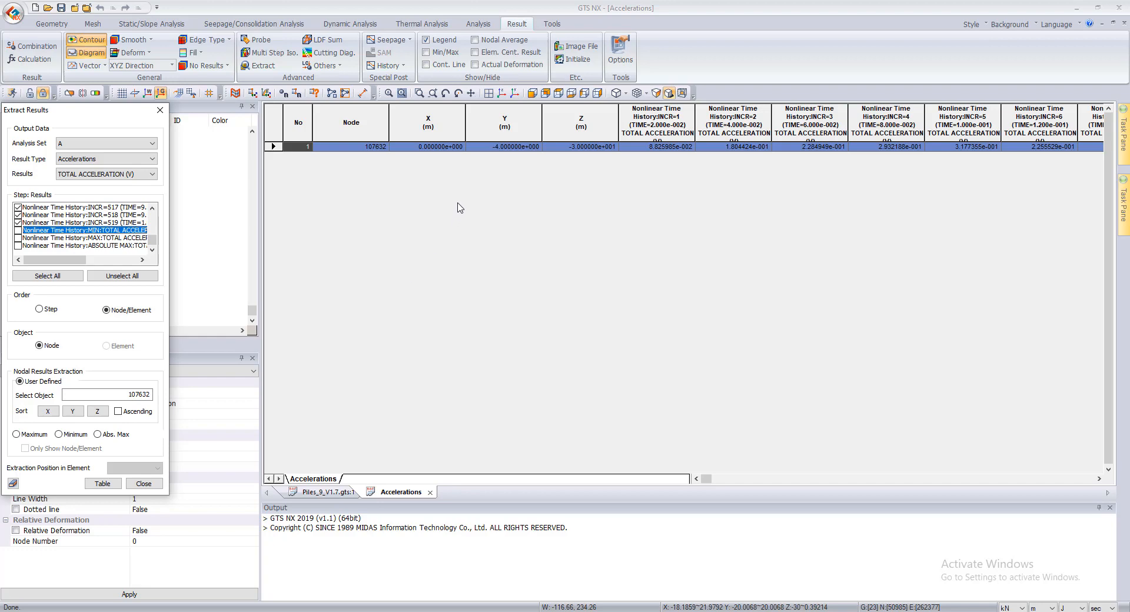
left_click(45, 309)
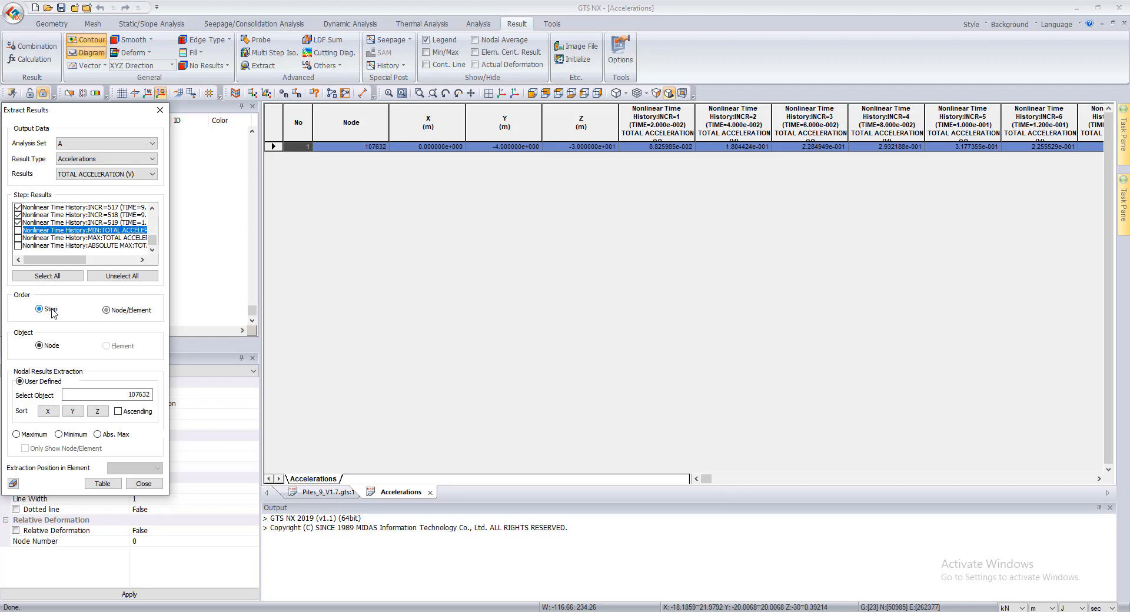
left_click(108, 486)
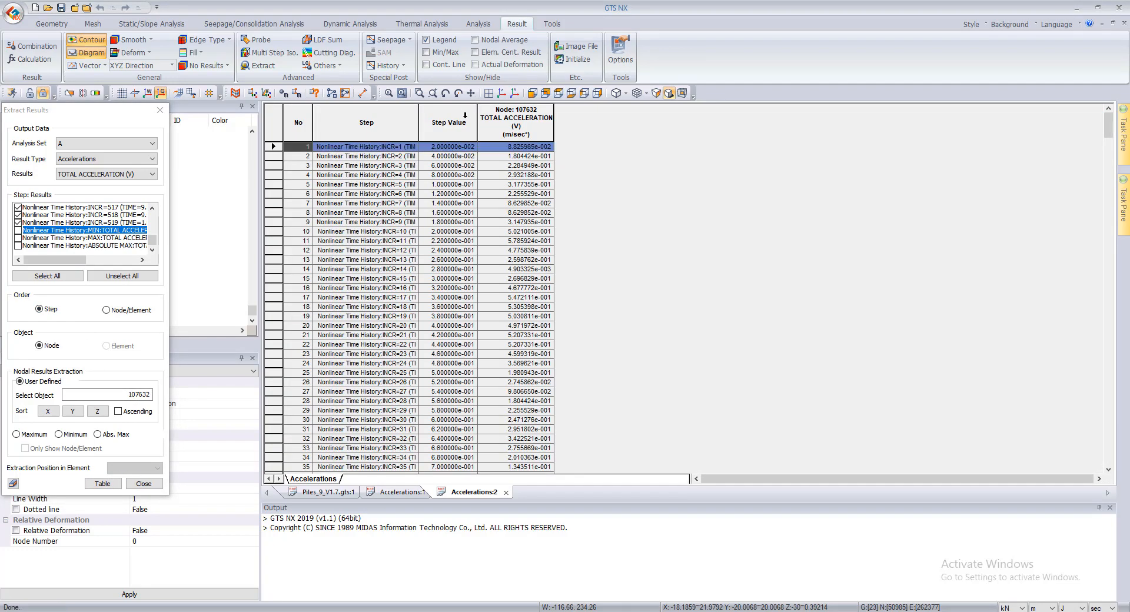
left_click_drag(465, 115, 529, 123)
right_click(529, 122)
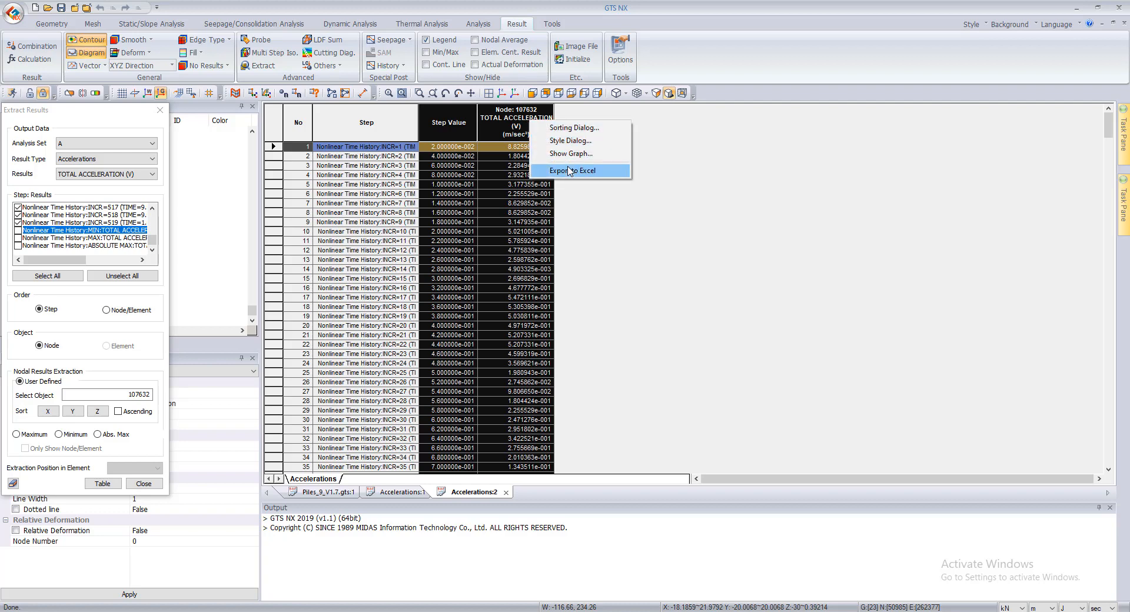
left_click(570, 154)
left_click(676, 396)
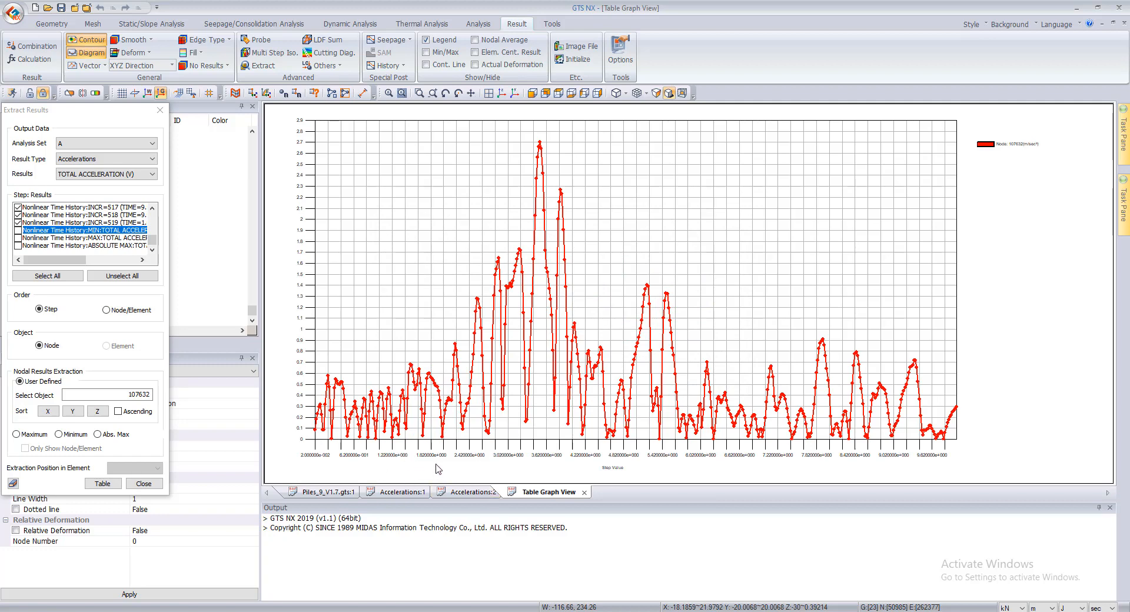
- Compare the step-ordered table with its graph, and close the total acceleration graph and both Accelerations tables
left_click(471, 492)
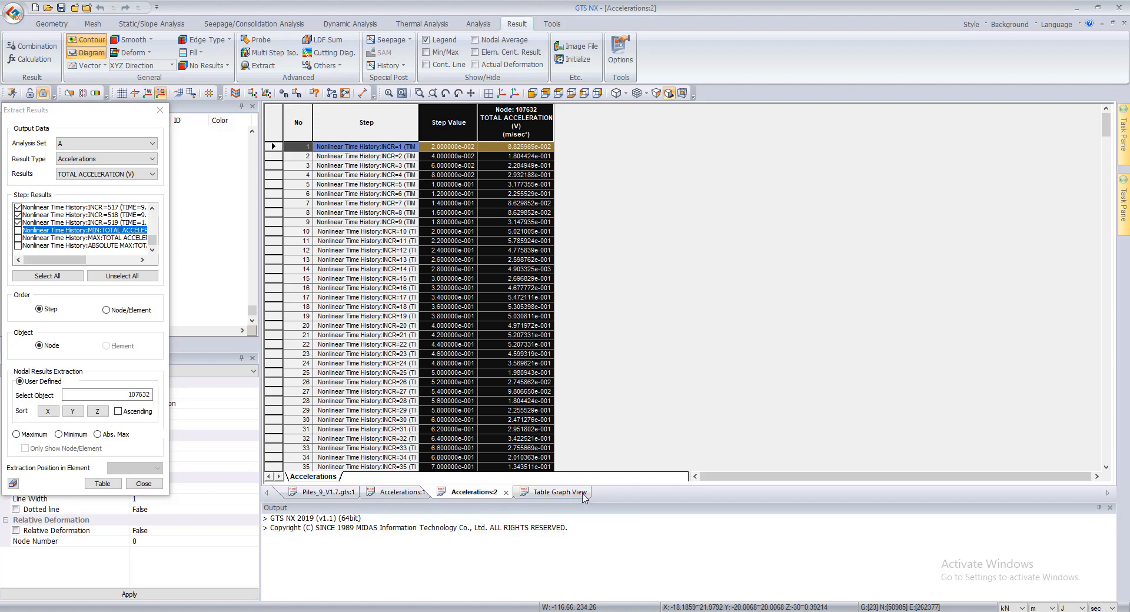
left_click(579, 497)
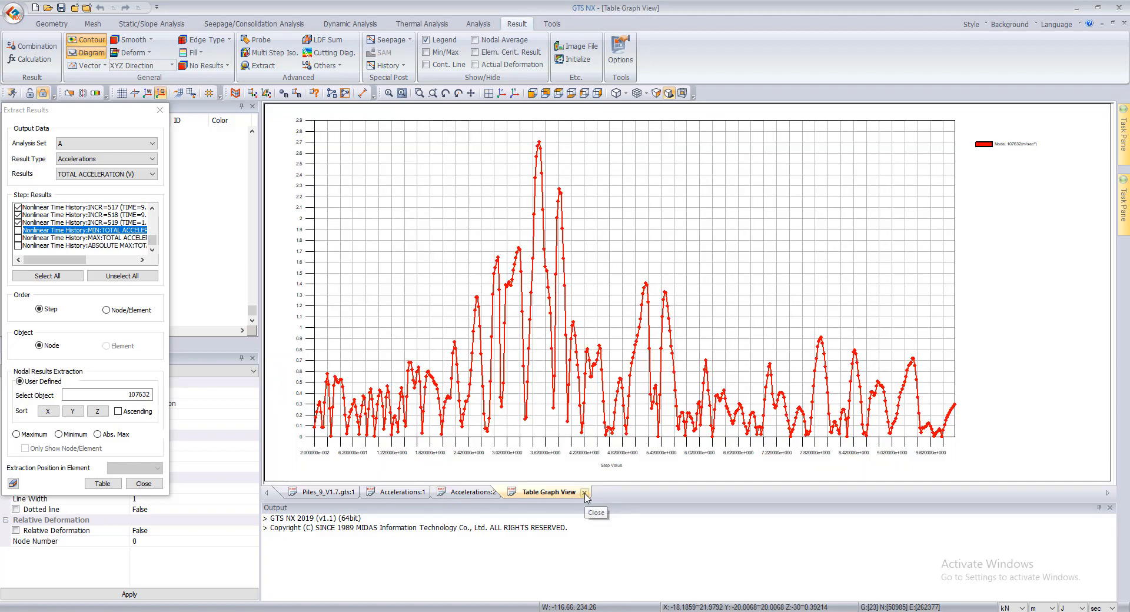
left_click(585, 493)
left_click(509, 492)
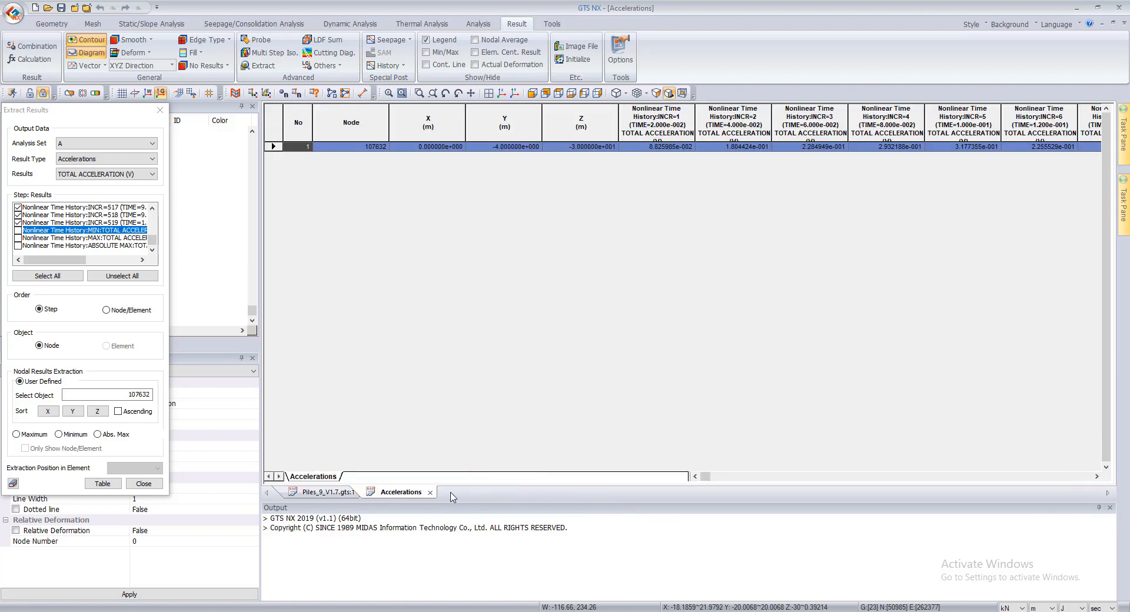
left_click(430, 493)
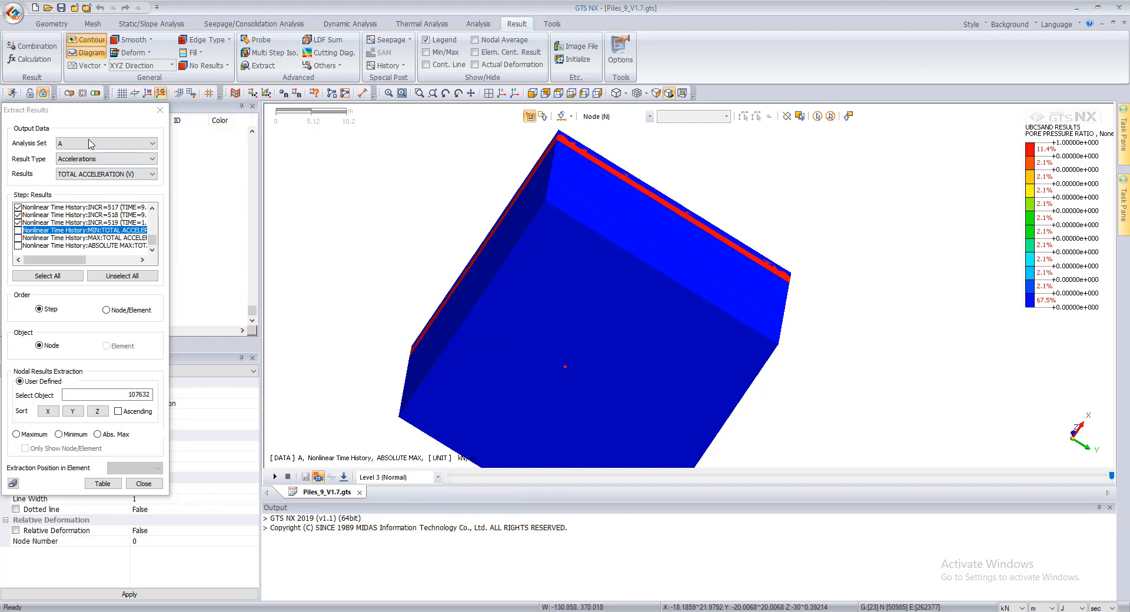
- Change the extracted result to TX ACCELERATION (V) and generate the table for the same base node
left_click(90, 175)
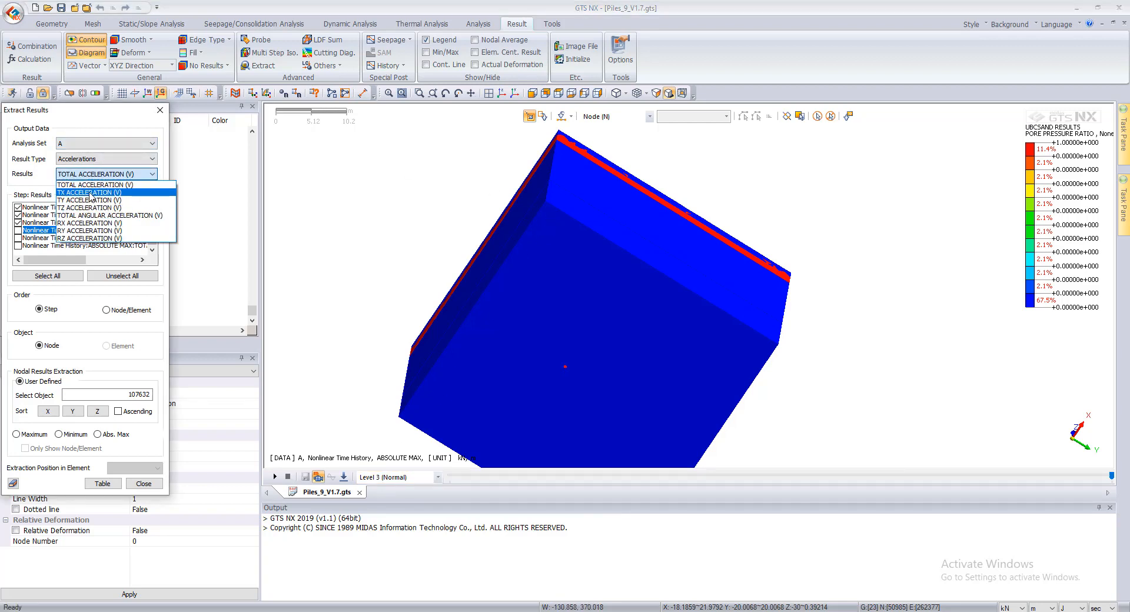
left_click(88, 192)
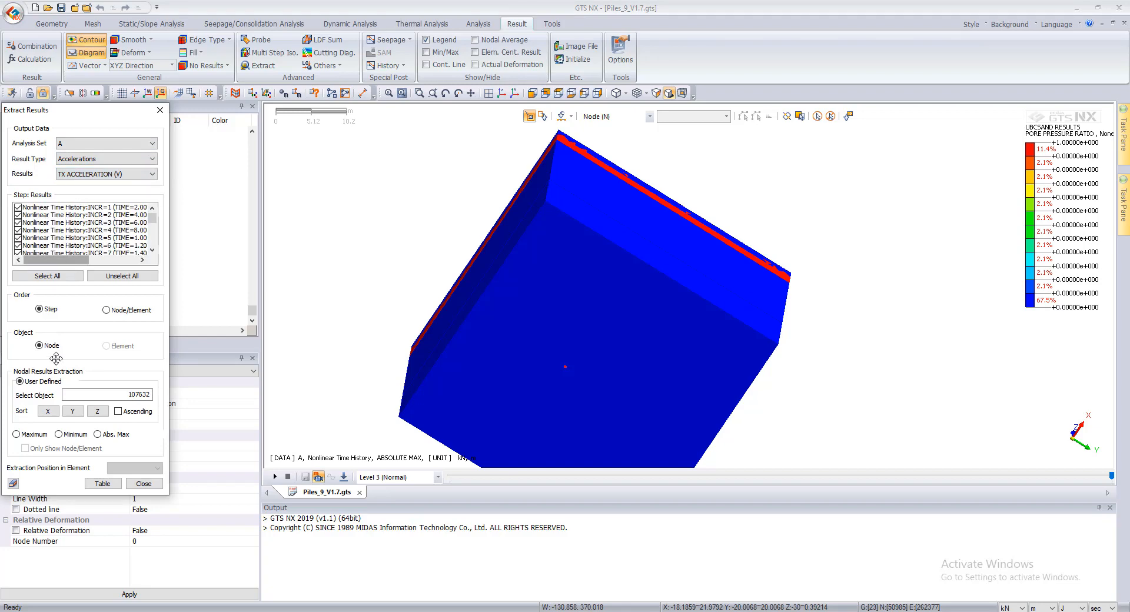
left_click(104, 484)
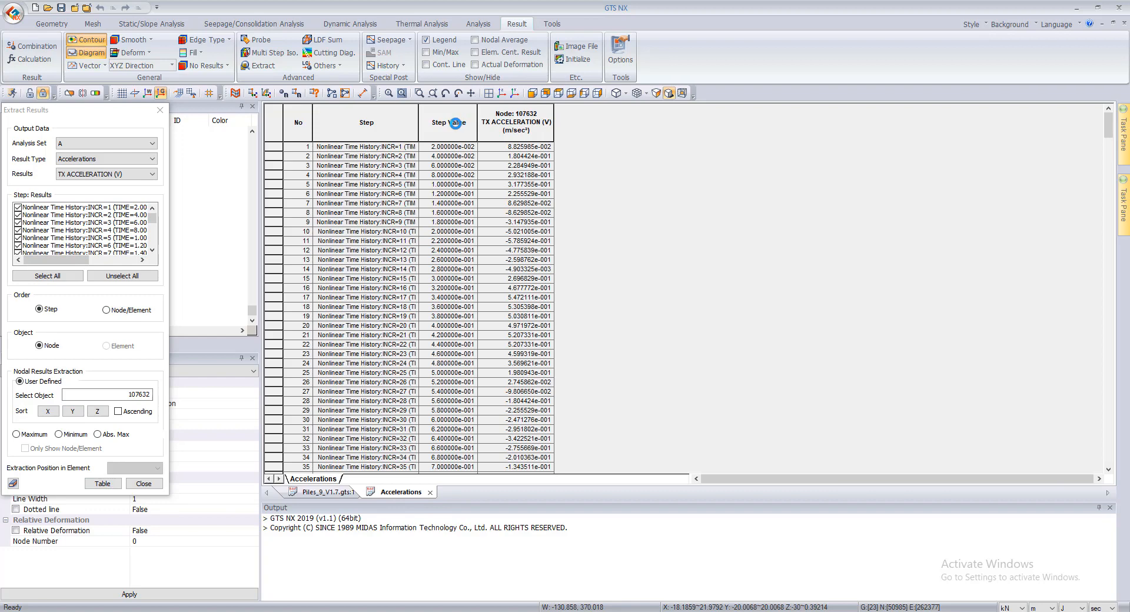
- Graph the base node's TX acceleration against Step Value and review the curve alongside its table
left_click(460, 124)
left_click(516, 122, "shift")
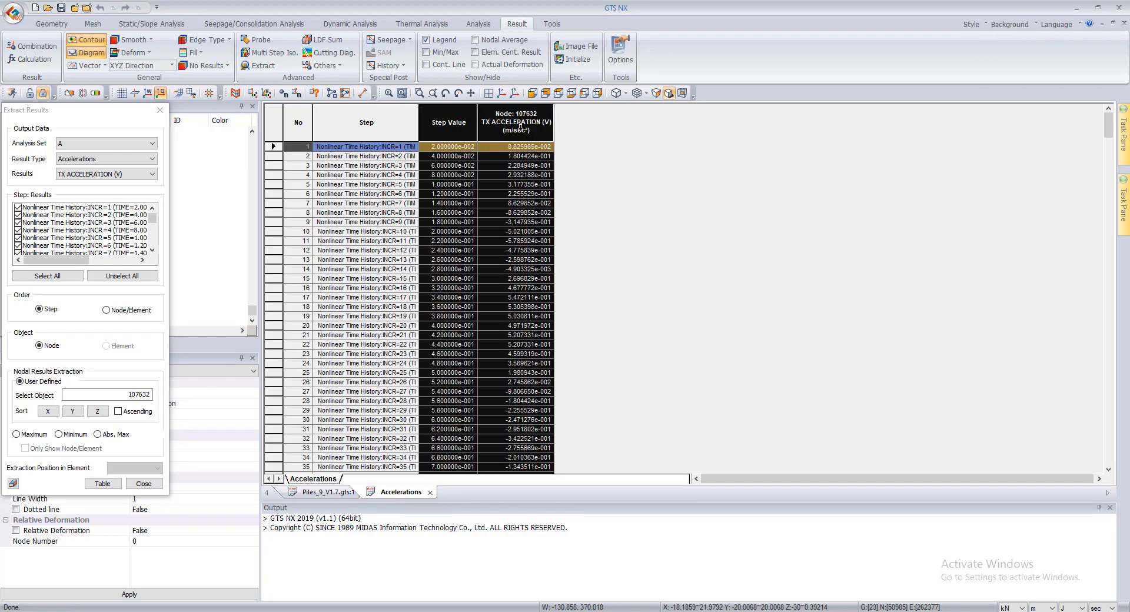
right_click(520, 125)
left_click(556, 164)
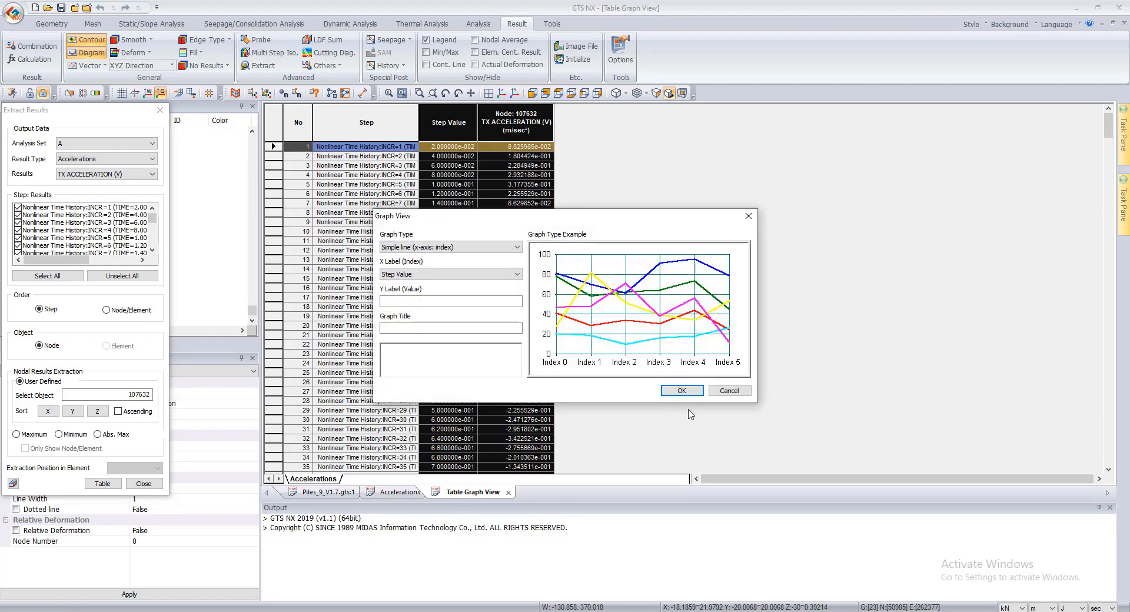
left_click(681, 392)
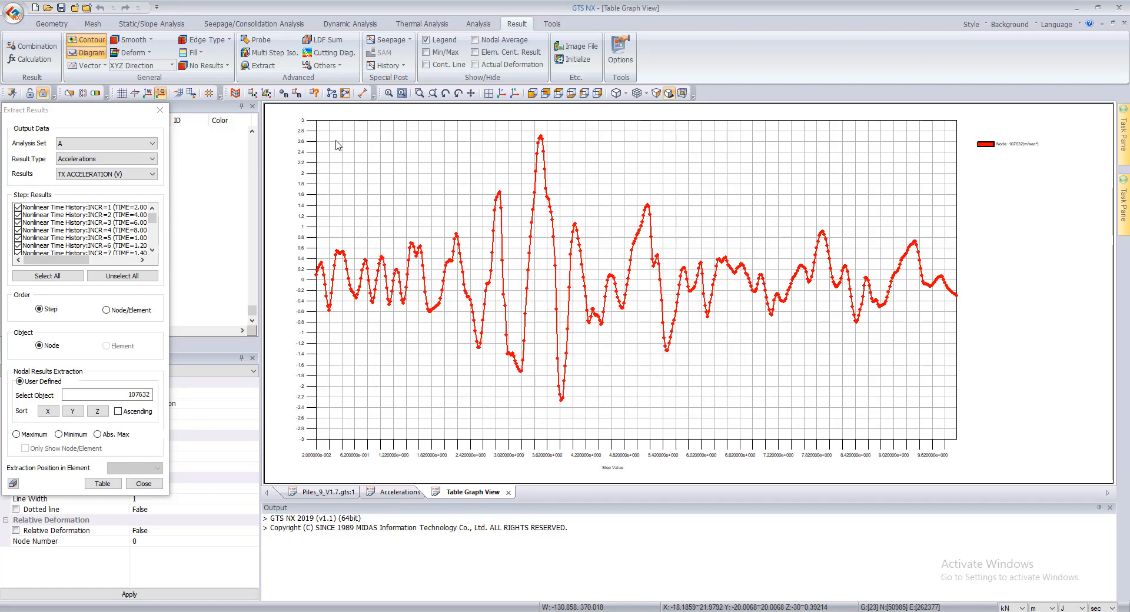
left_click(399, 492)
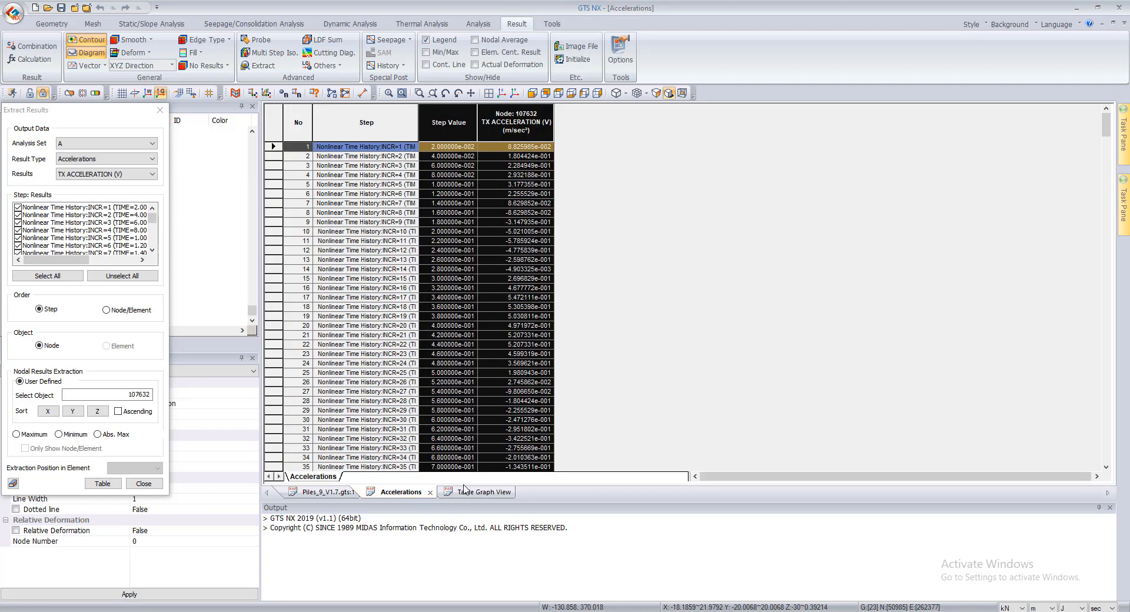
left_click(468, 492)
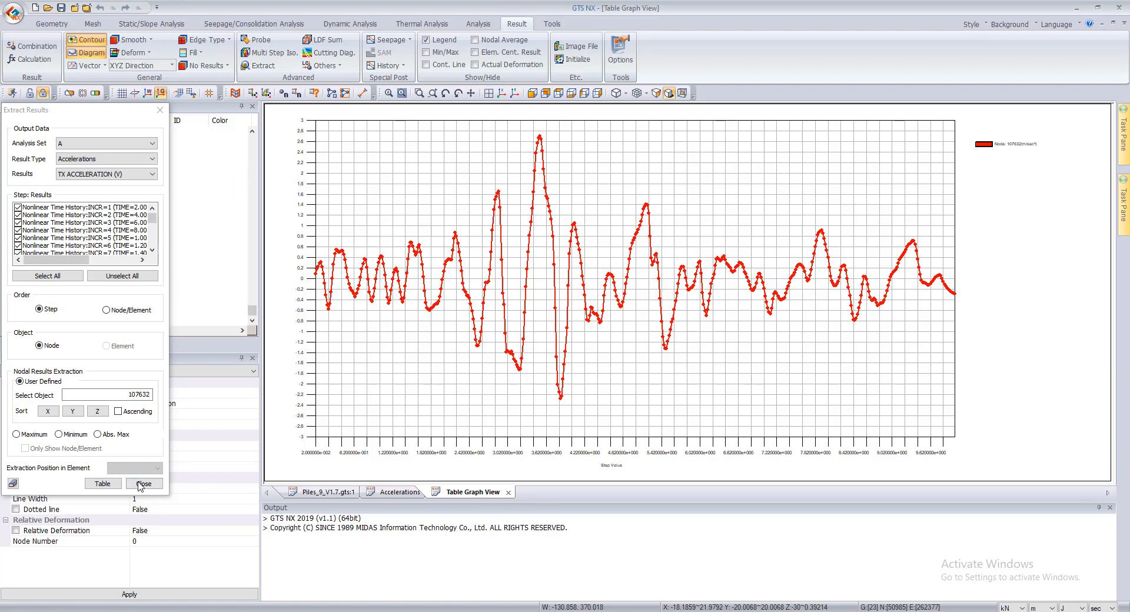
- Return to the 3D model, hide the Base_2 mesh set and add node 77560 on the exposed Base_1 underside to the extraction
left_click(332, 493)
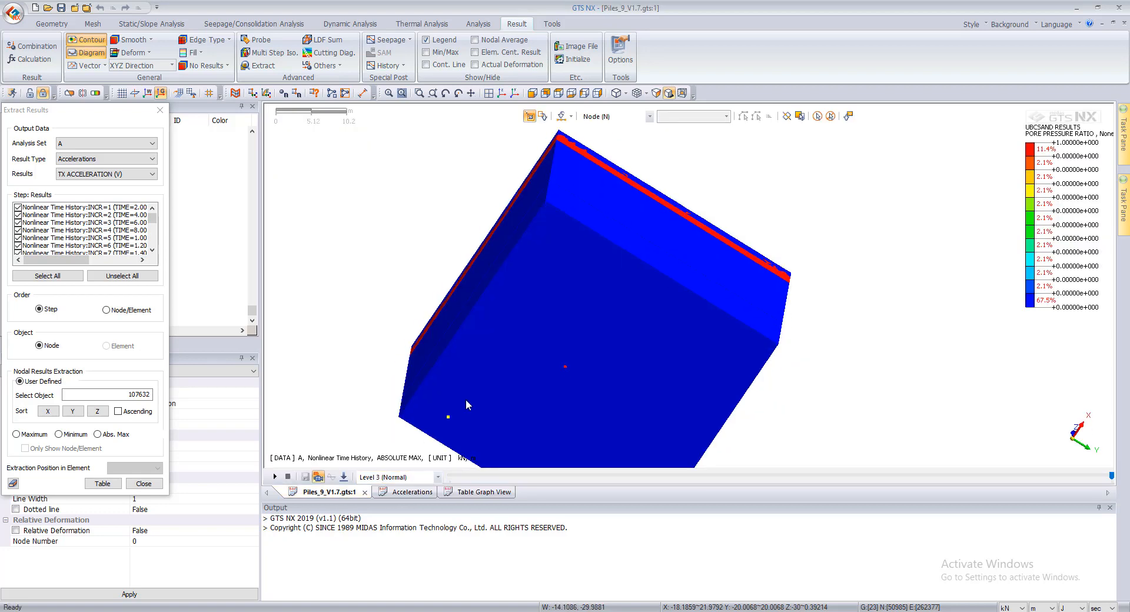
middle_click_drag(548, 274, 631, 298)
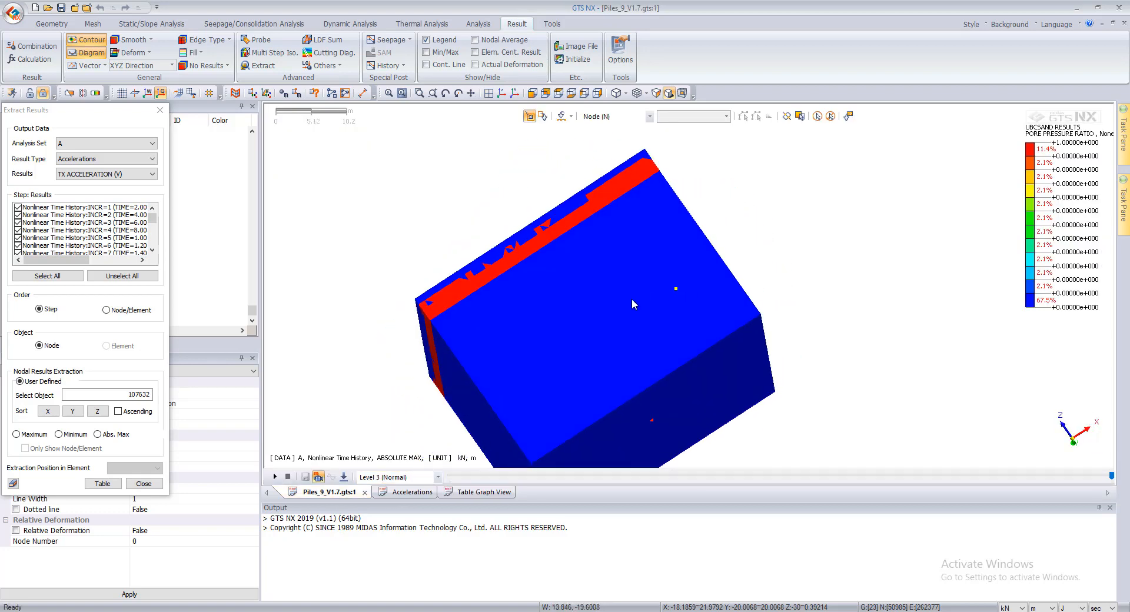
left_click_drag(81, 108, 232, 105)
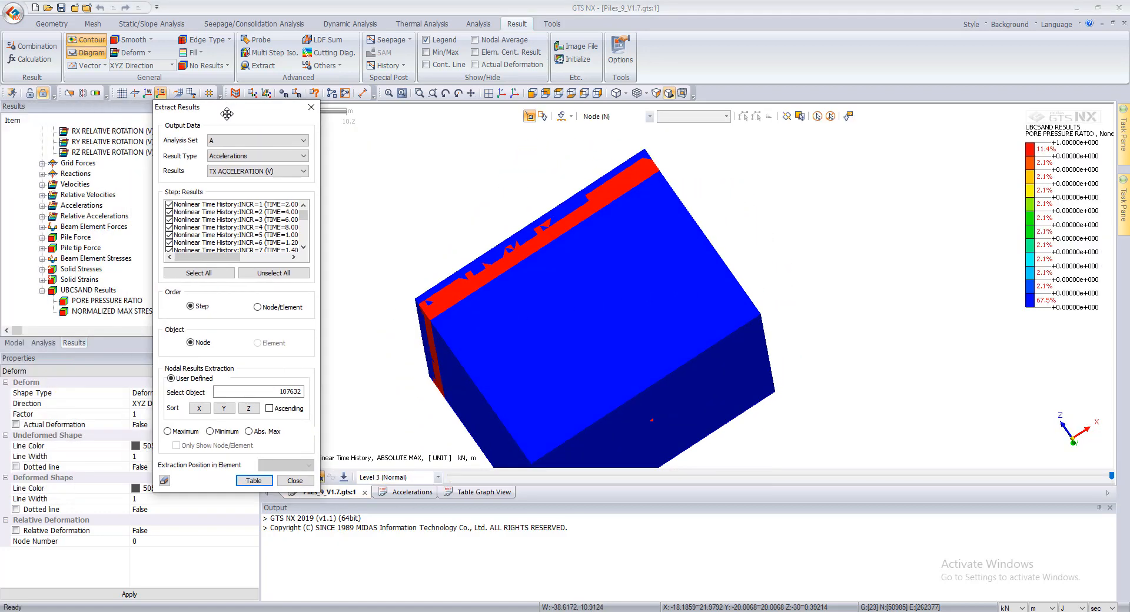
left_click(26, 343)
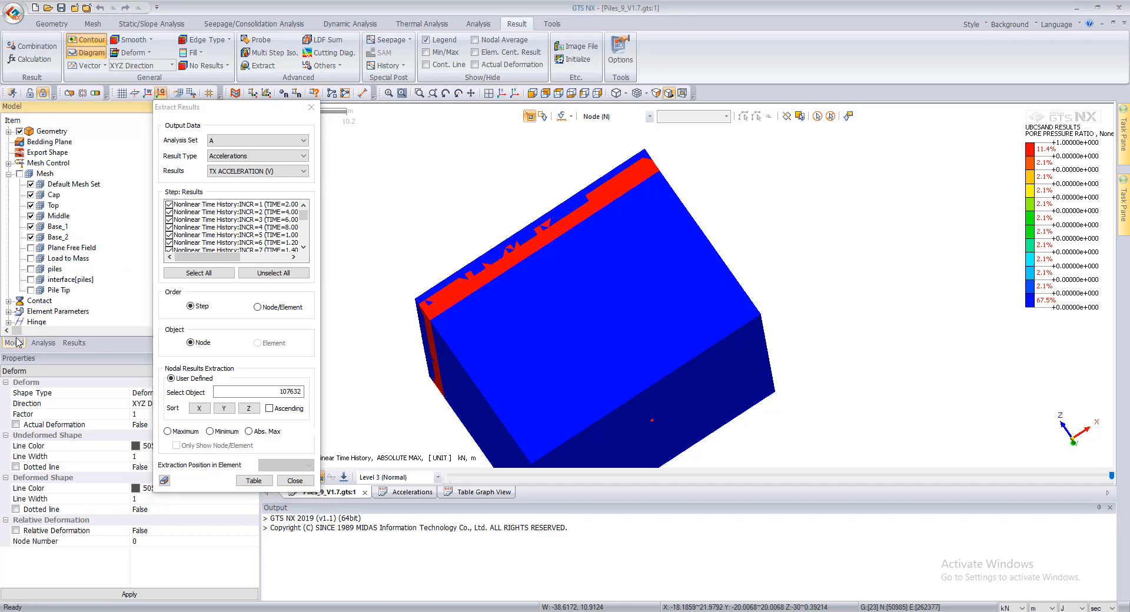
left_click(31, 238)
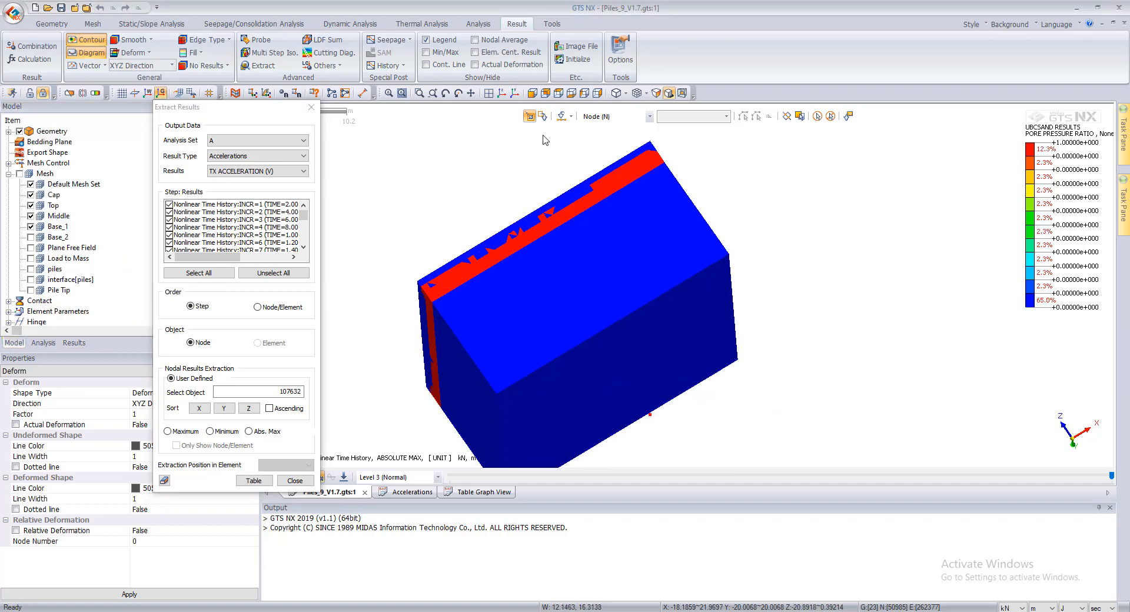
left_click(571, 93)
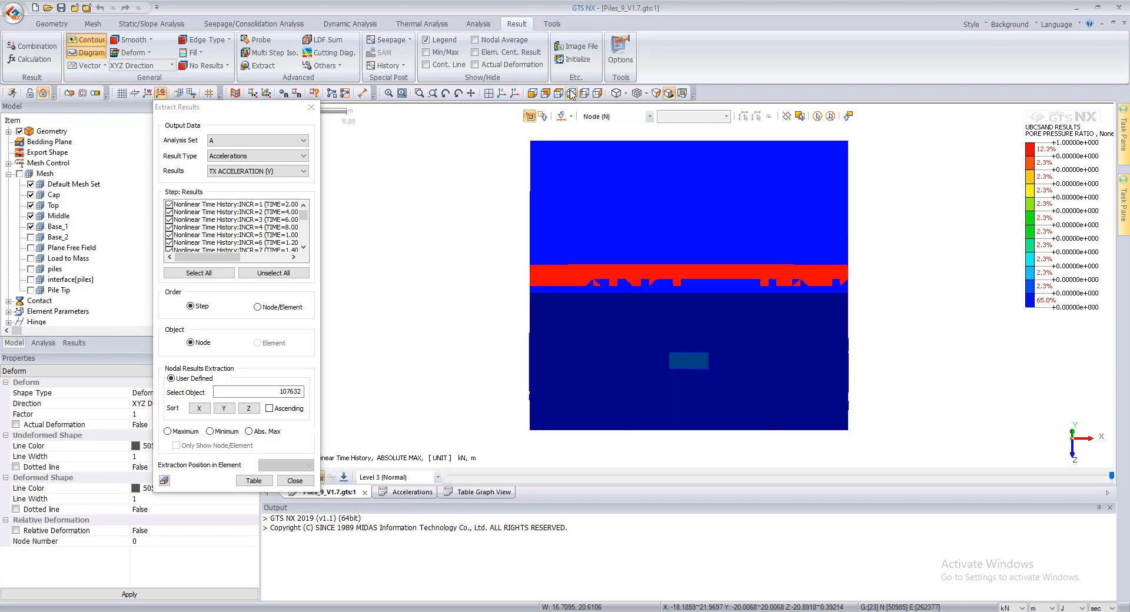
left_click(570, 93)
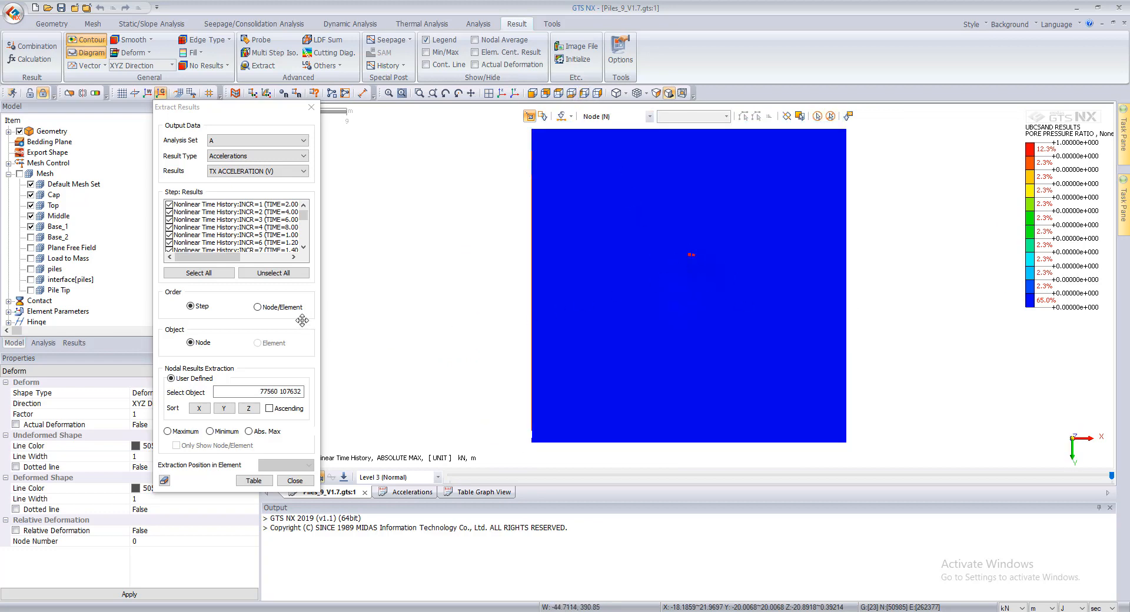
middle_click_drag(708, 311, 730, 336)
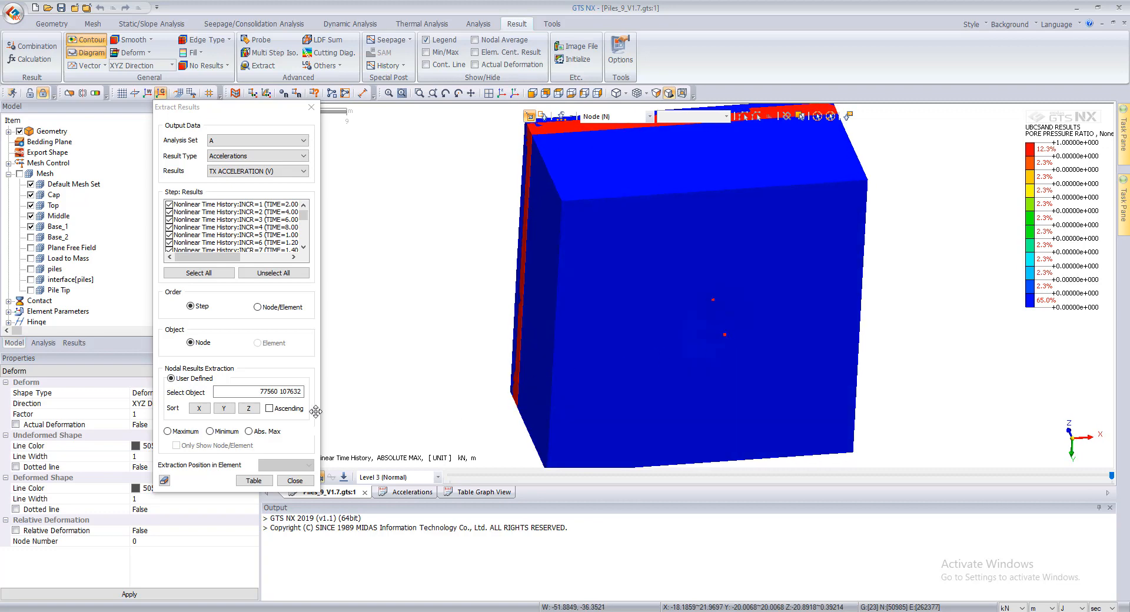
- Hide the Base_1 mesh set and add a node on the underside of the Middle layer to the extraction
left_click(30, 227)
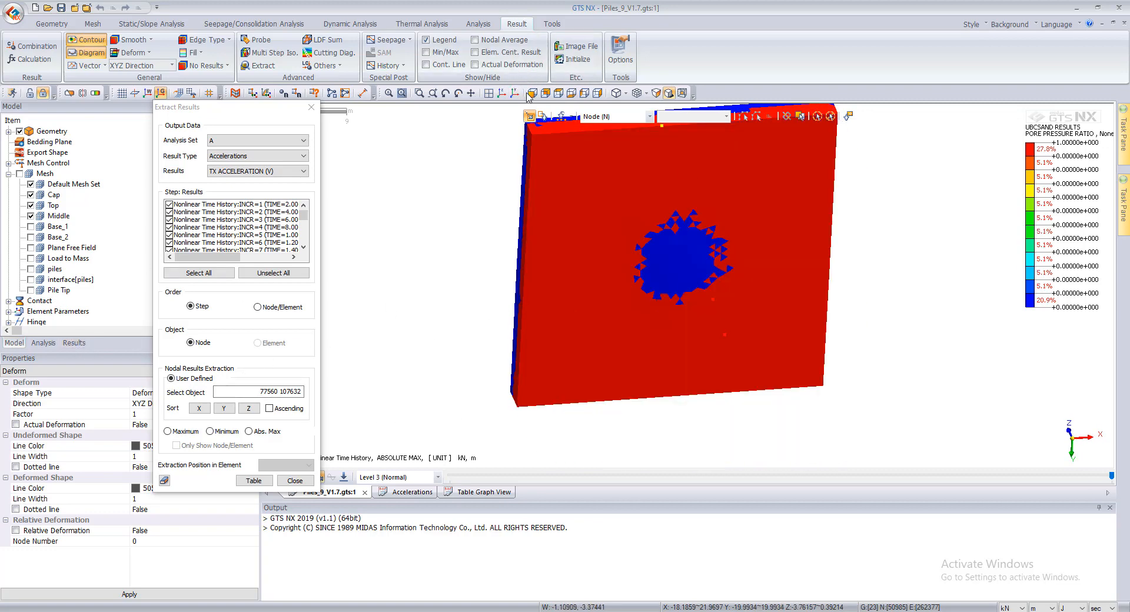
left_click(557, 93)
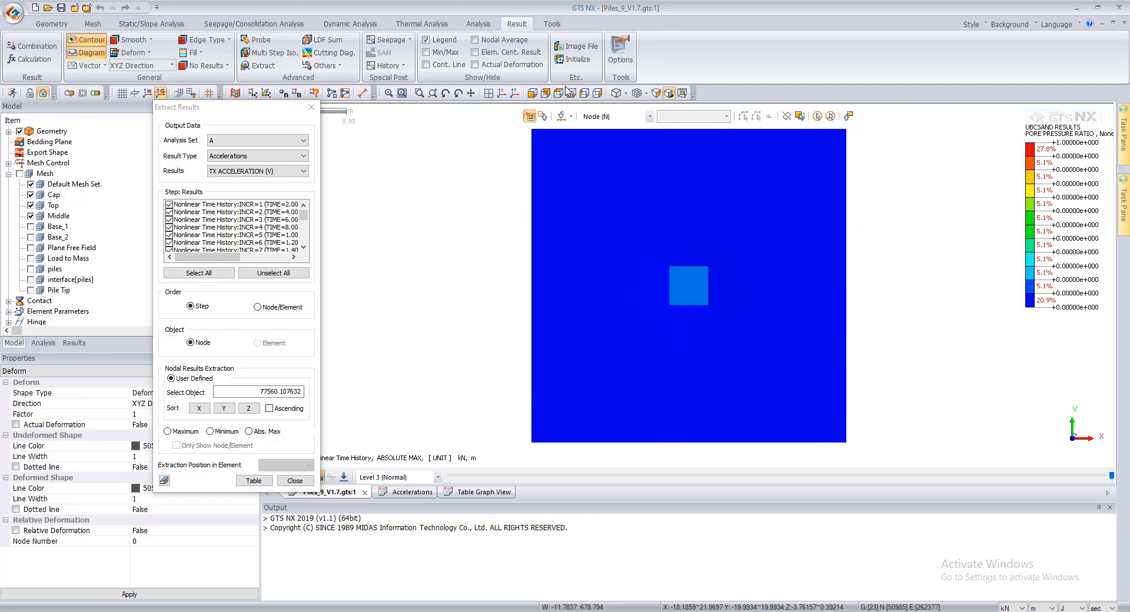
left_click(568, 92)
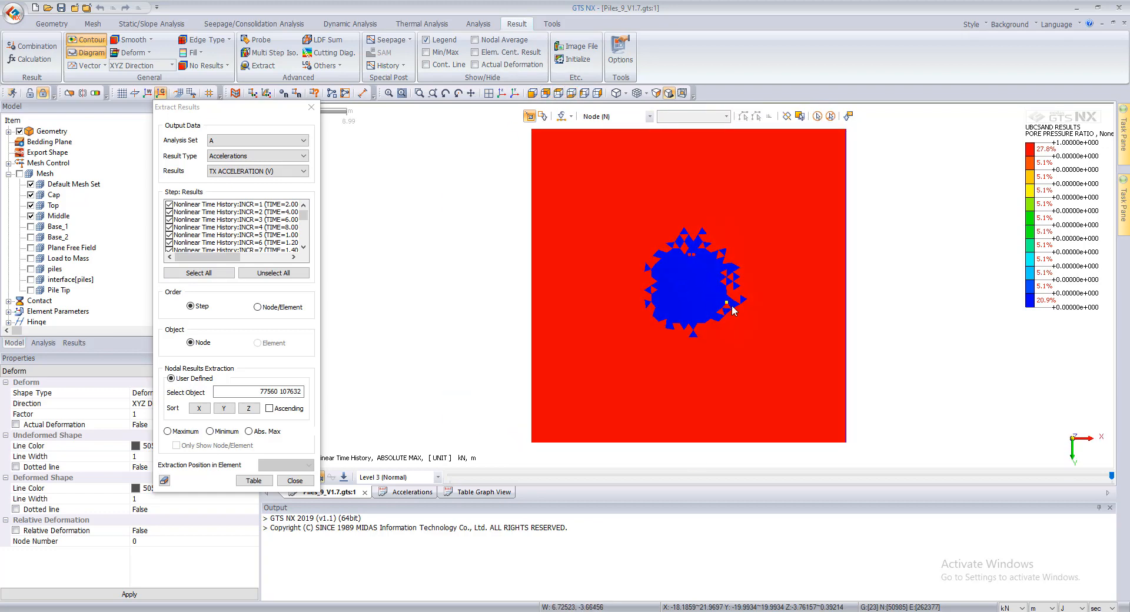
left_click(693, 253)
- Hide the Middle mesh set and add a node on the Top layer's underside and node 63100 on the ground surface beside the cap
left_click(30, 216)
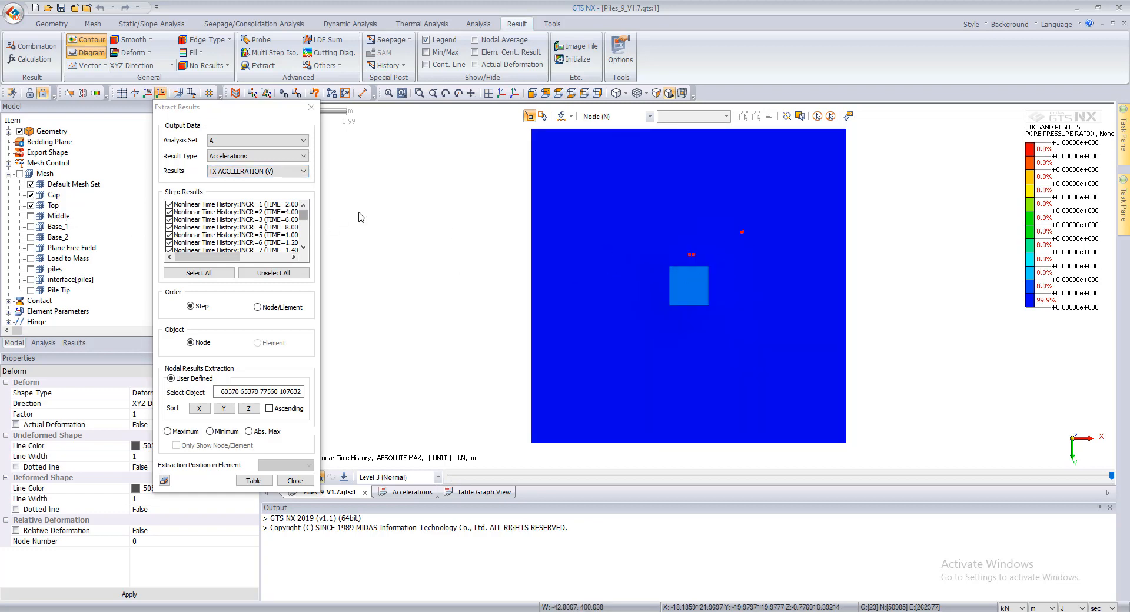
left_click(557, 96)
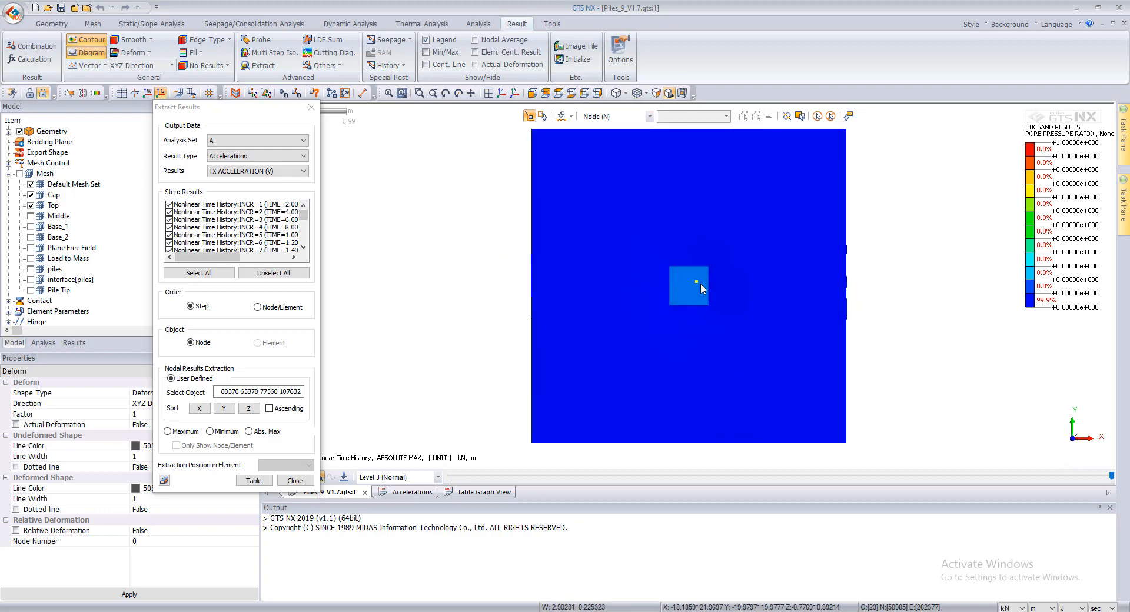
left_click(738, 289)
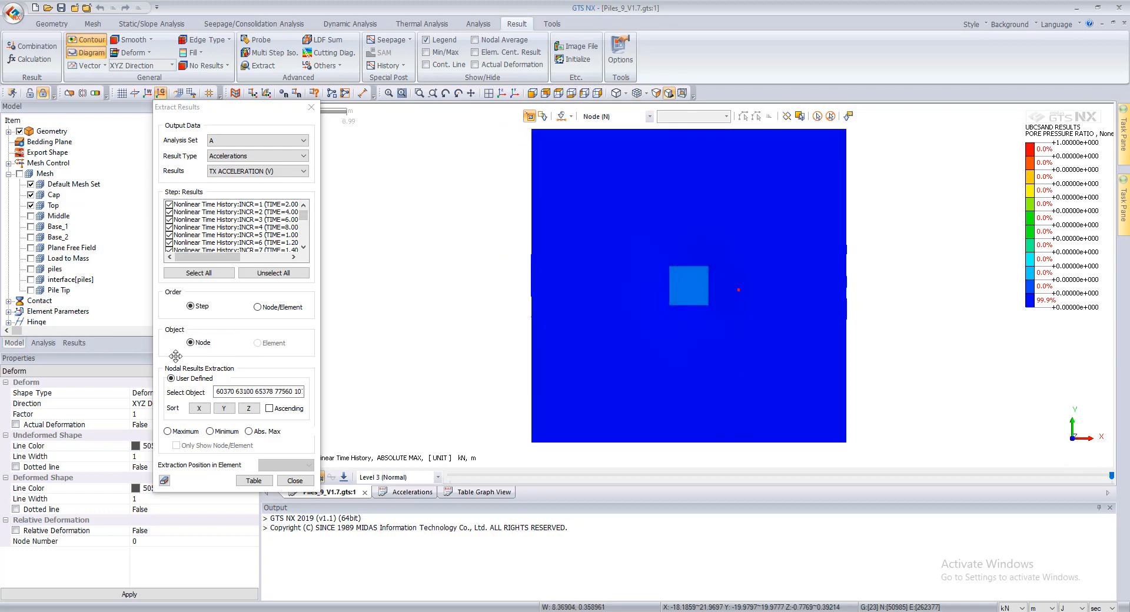
- Generate the TX ACCELERATION (V) table for all five selected nodes and graph every node's column against Step Value
left_click(254, 480)
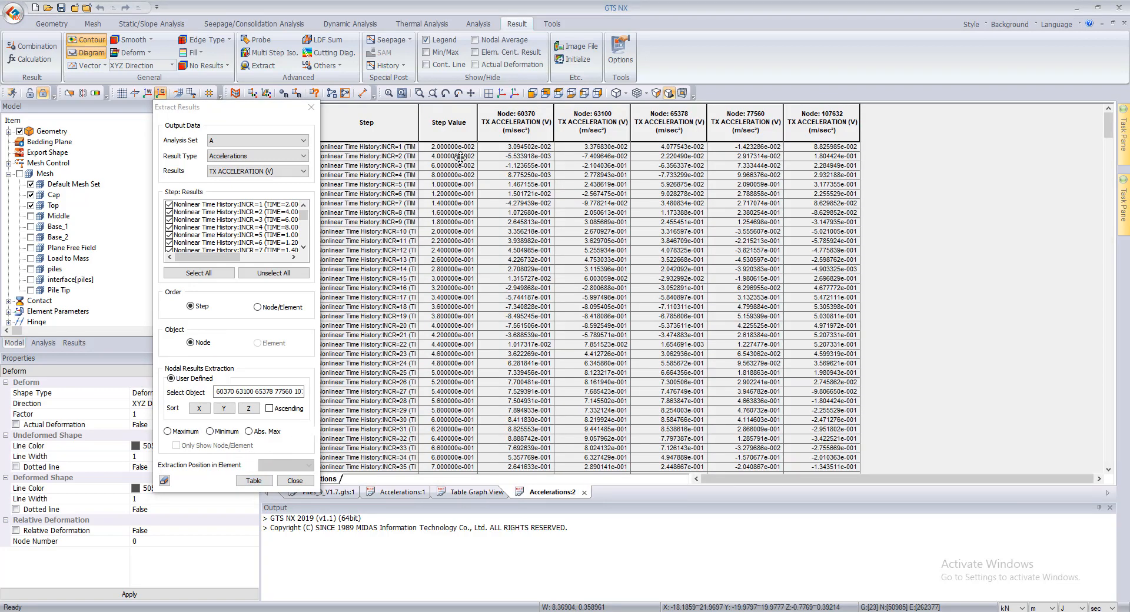
left_click_drag(462, 122, 818, 133)
right_click(798, 133)
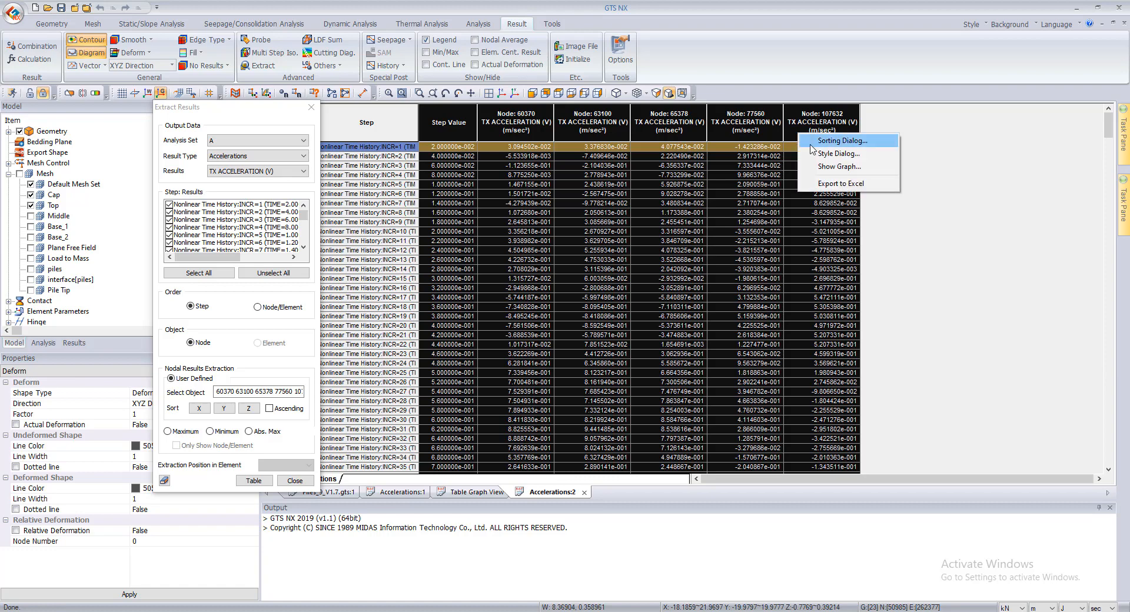
left_click(836, 167)
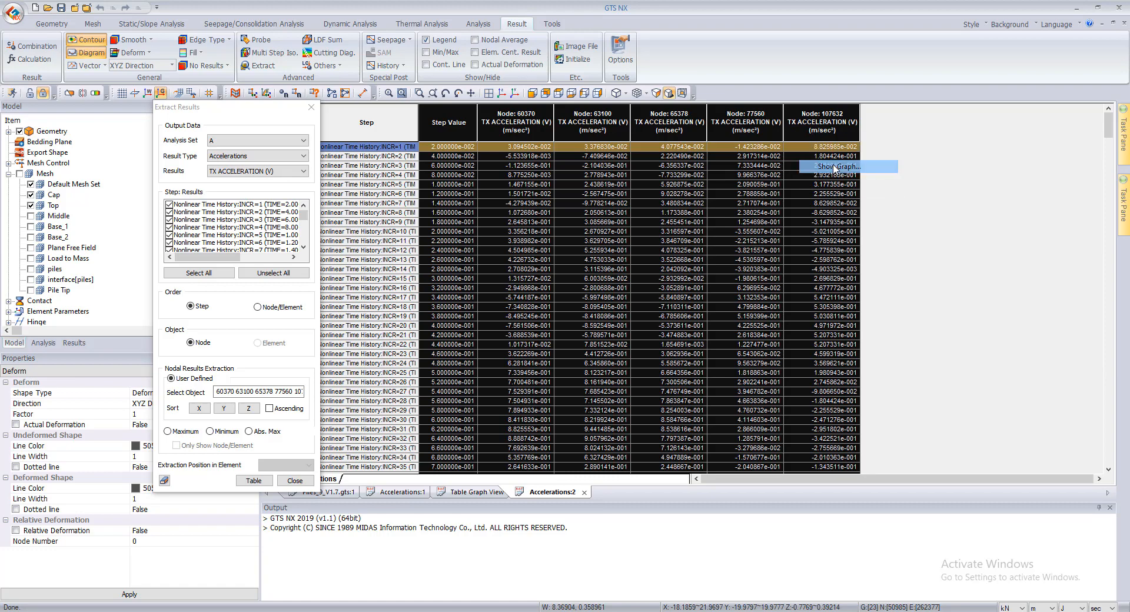
left_click(680, 391)
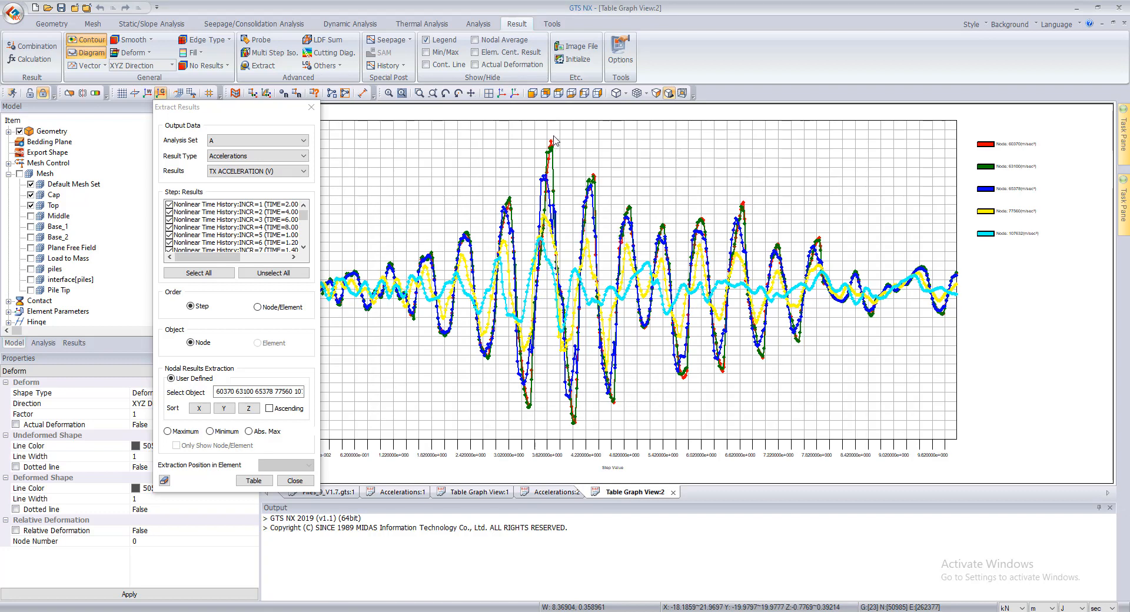
- Close the result extraction, both table graphs and both Accelerations tables to return to the model
left_click(301, 486)
left_click(672, 492)
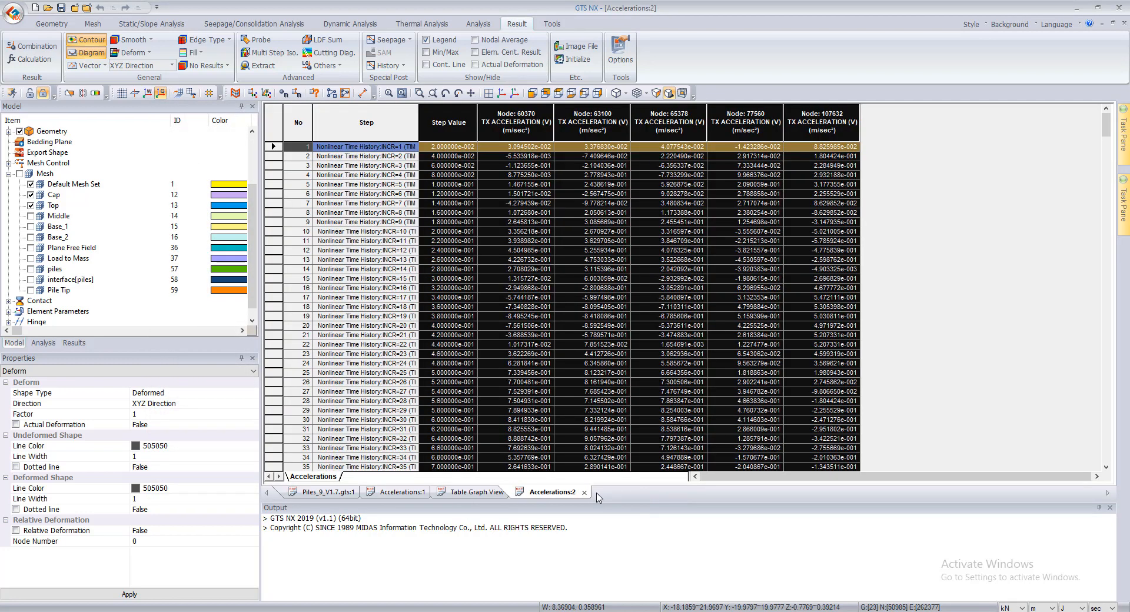
left_click(584, 492)
left_click(507, 492)
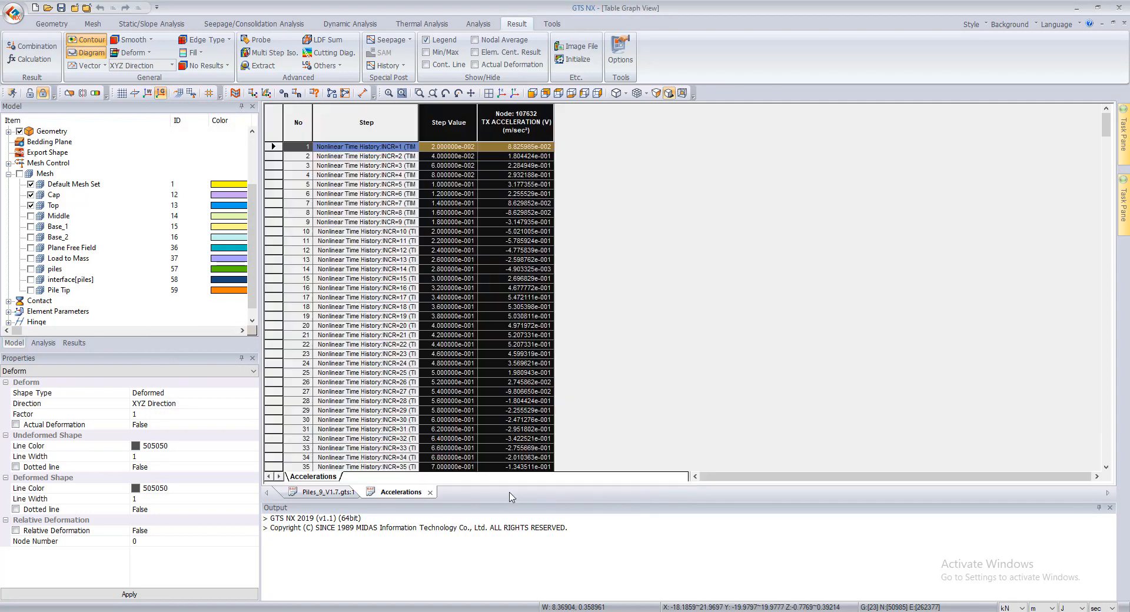
left_click(429, 492)
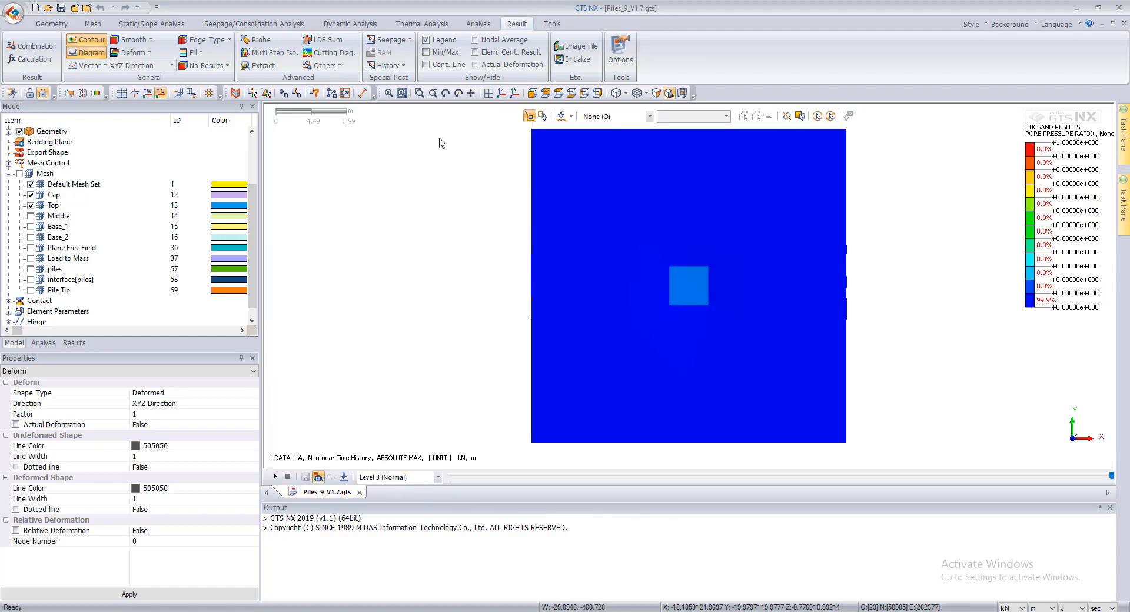
- Turn on the entire Mesh group to display all mesh sets and view the complete model obliquely
middle_click_drag(464, 190, 553, 297)
left_click(20, 173)
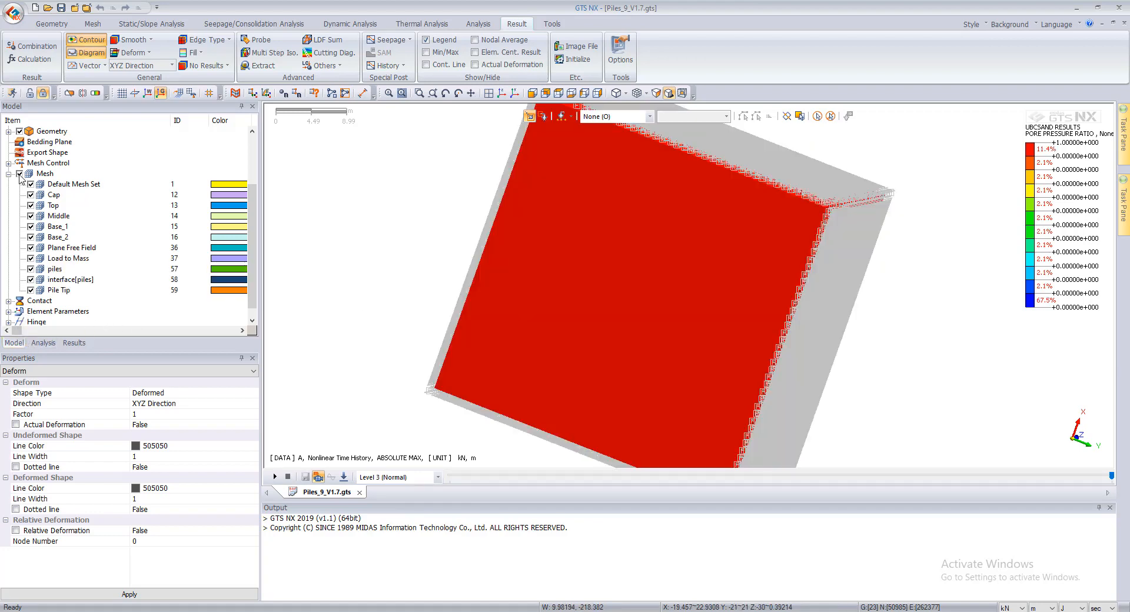
middle_click_drag(576, 294, 708, 265)
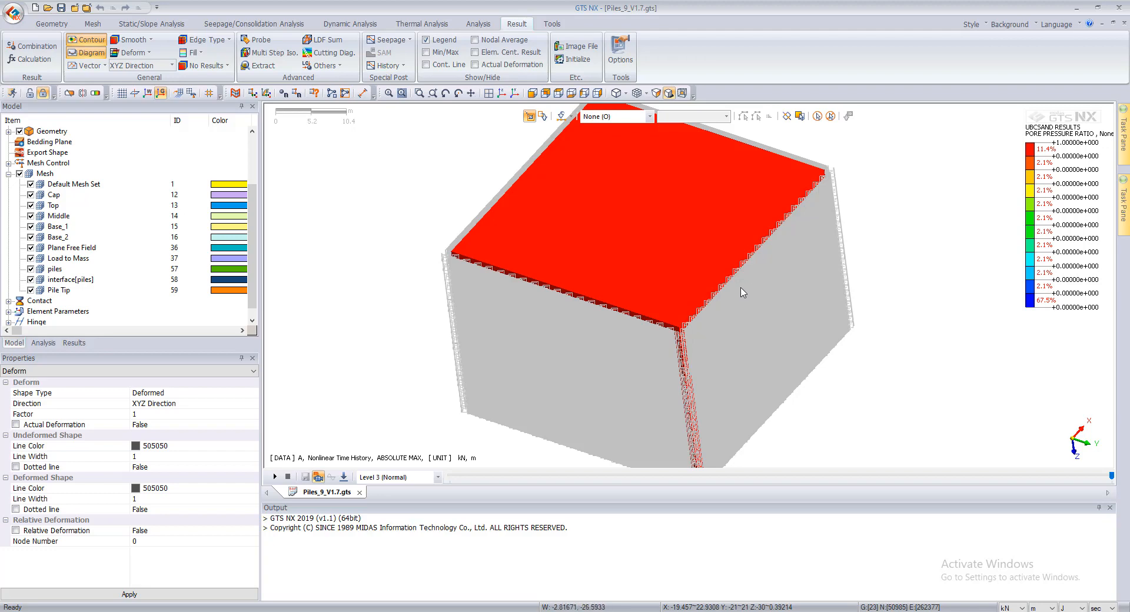
scroll(598, 267, "down", 1)
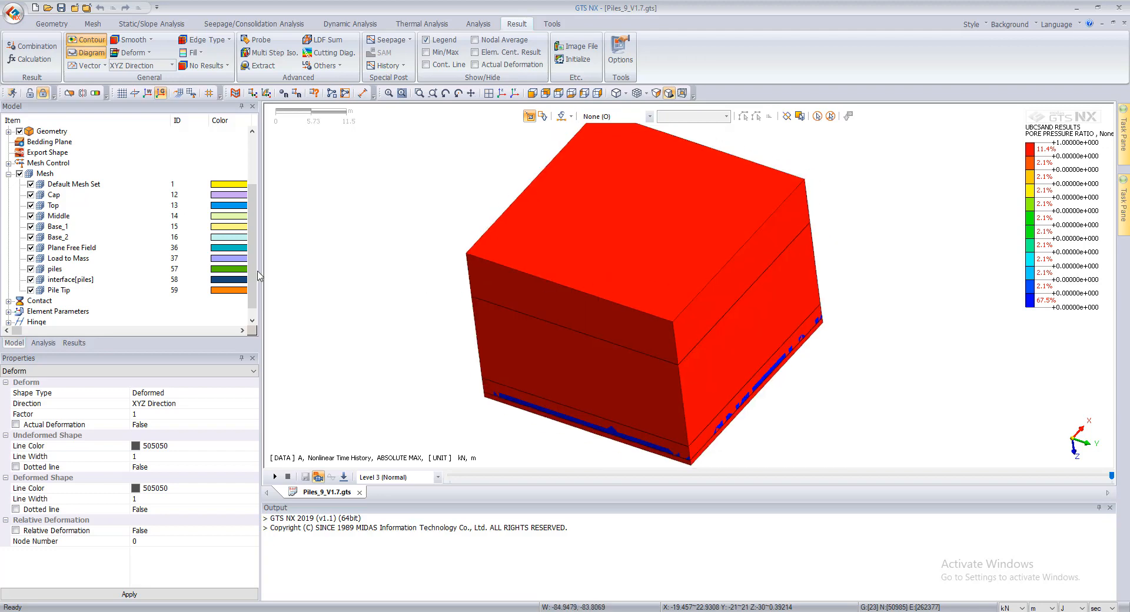
- Display the TX RELATIVE TRANSLATION (V) contour from the Relative Displacements results
left_click(74, 343)
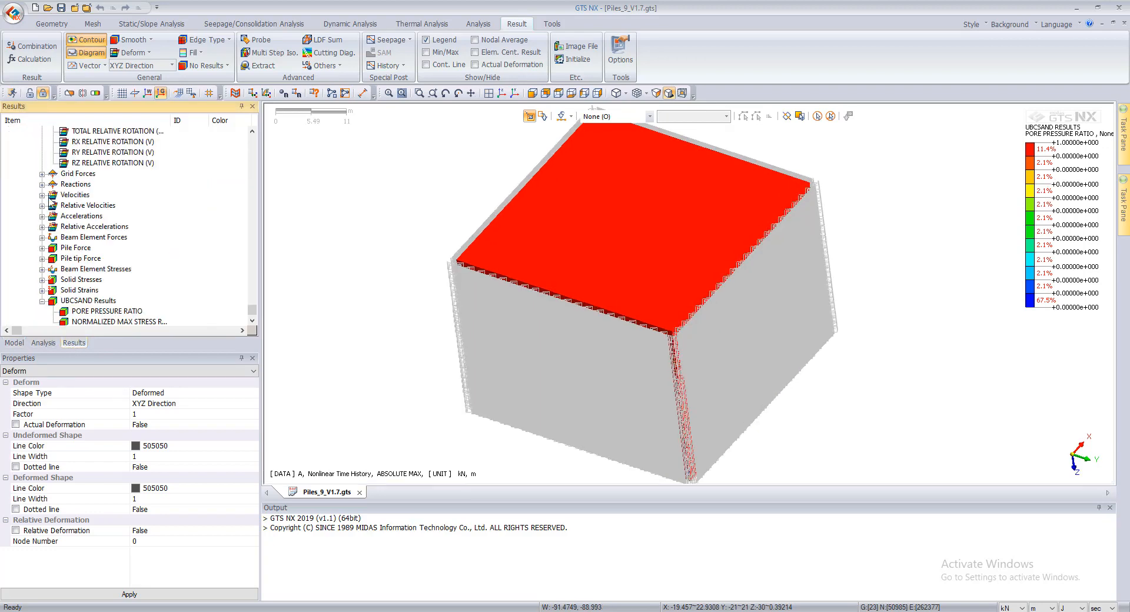
scroll(50, 200, "up", 3)
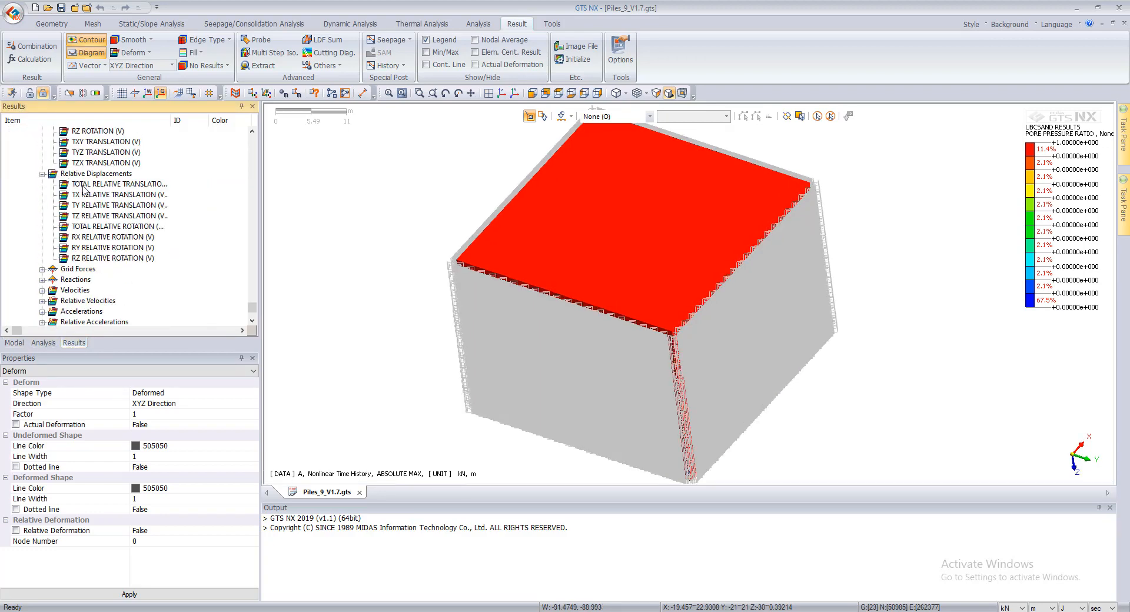
left_click(86, 195)
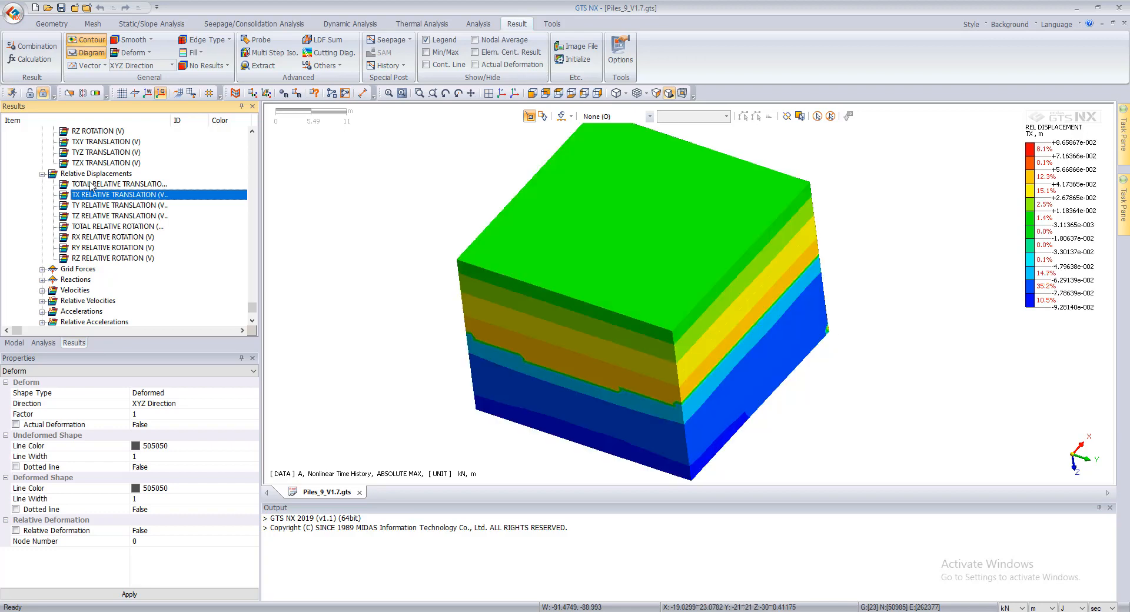
- Apply Auto-Range to the contour legend, view the result at INCR=422 and return to ABSOLUTE MAX
right_click(1050, 184)
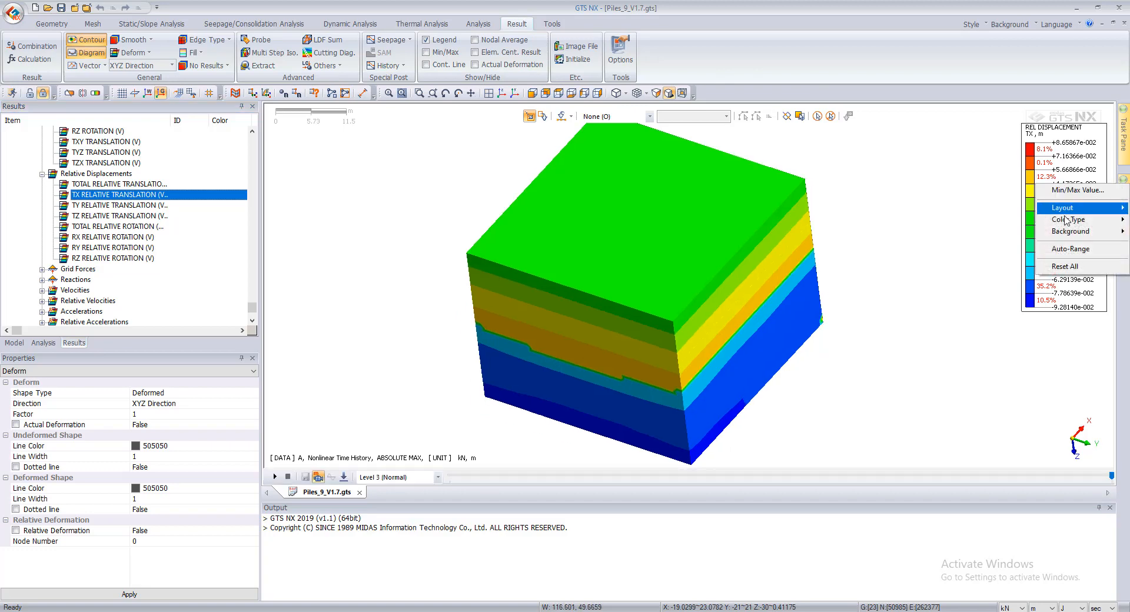
left_click(1070, 249)
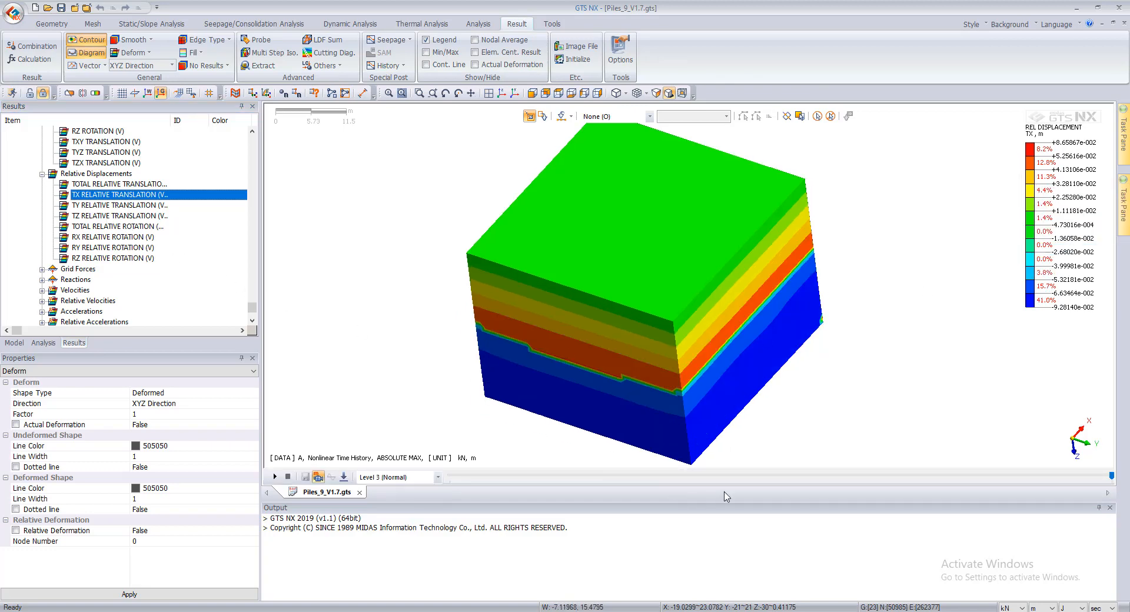
left_click(823, 476)
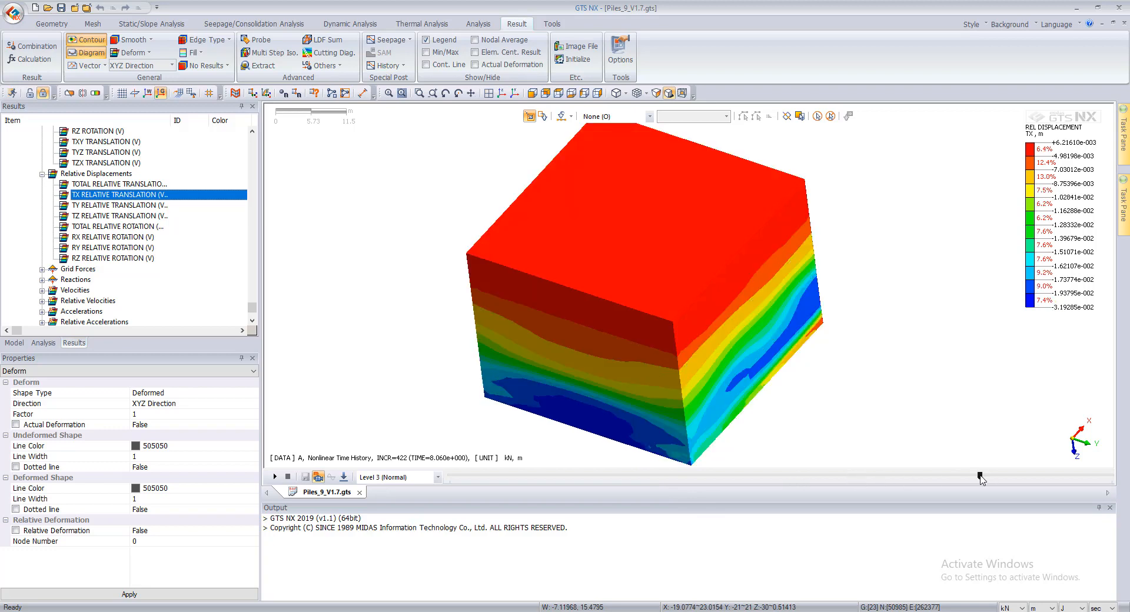
left_click_drag(980, 476, 1111, 475)
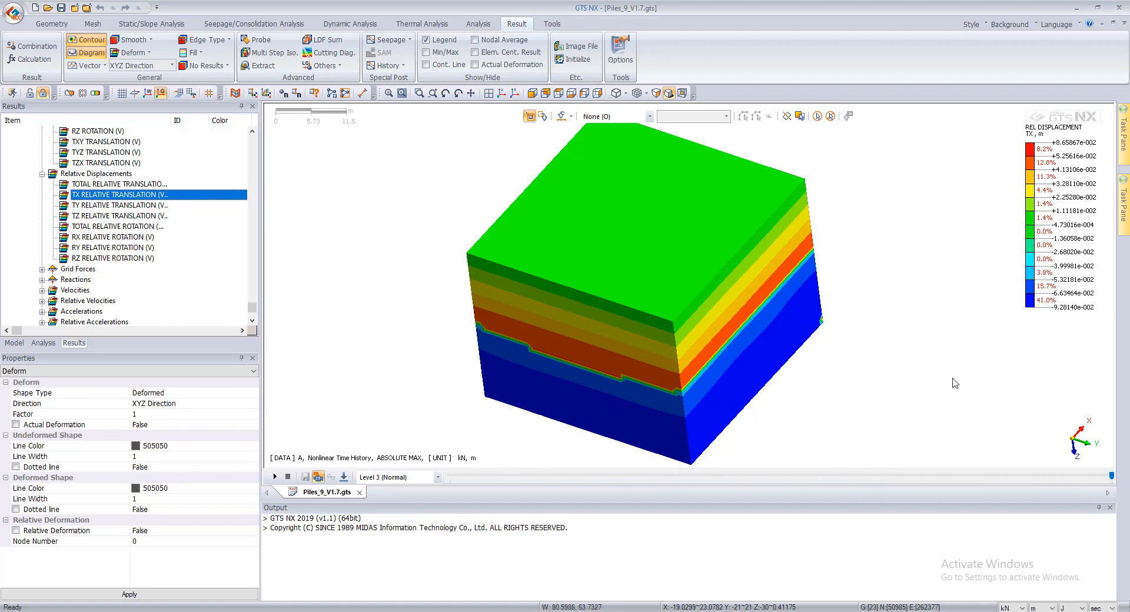